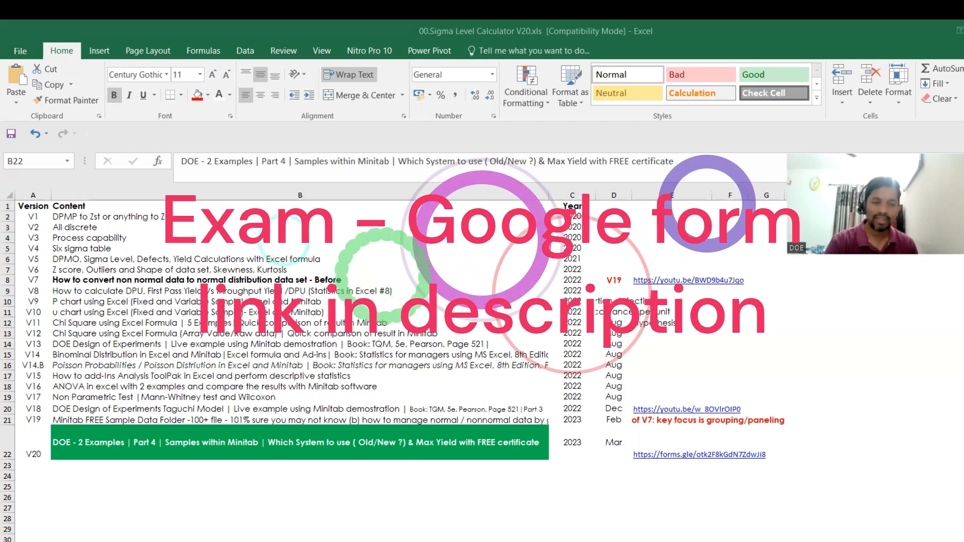
Go to the DOE exercise sheet and review the first data set's design columns, OrderSystem and Pack factors, and Hours response.
key(ctrl+Page_Down)
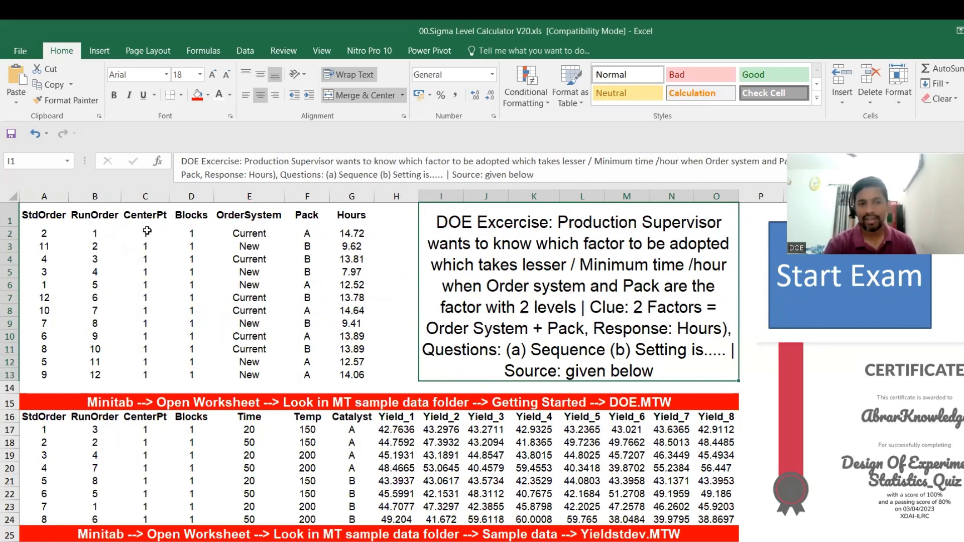
drag(50, 217, 206, 382)
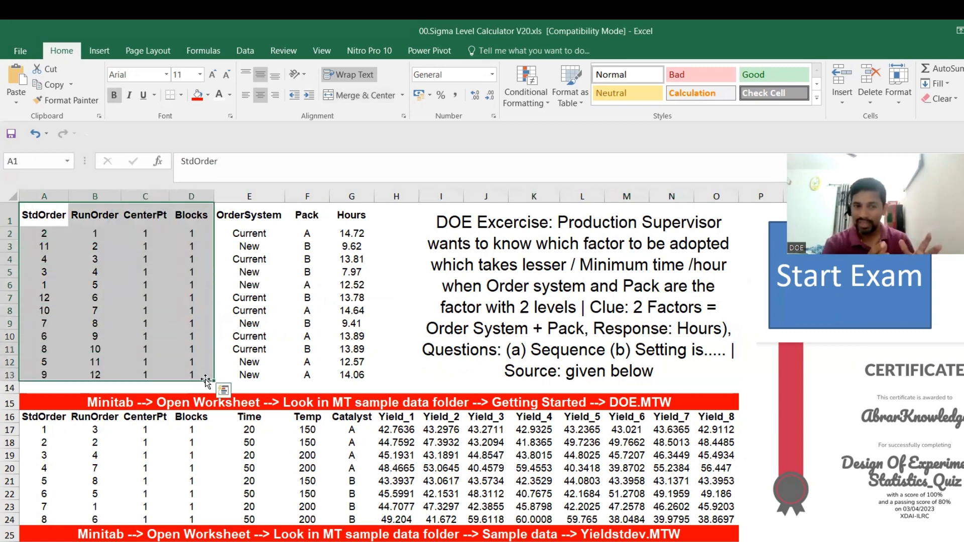
click(263, 219)
click(301, 219)
drag(252, 215, 308, 219)
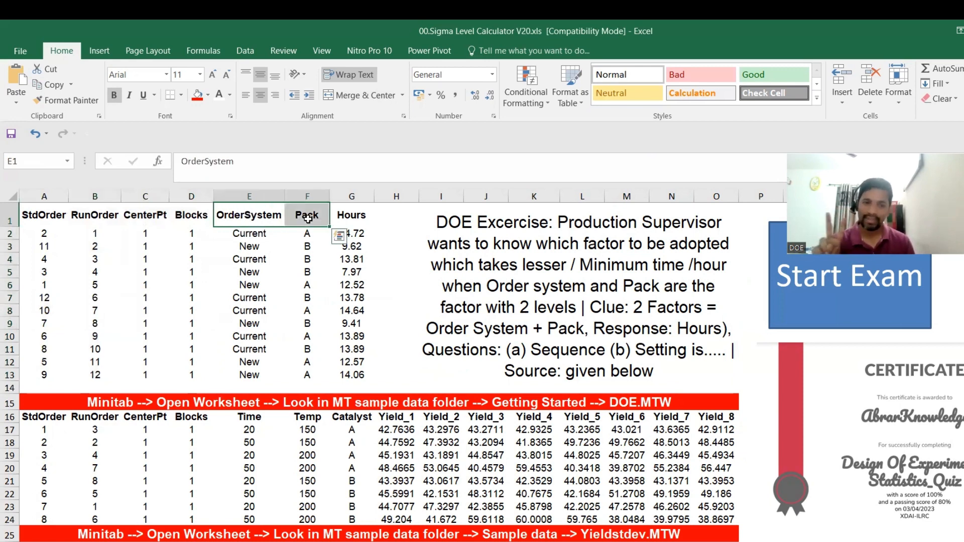
click(274, 236)
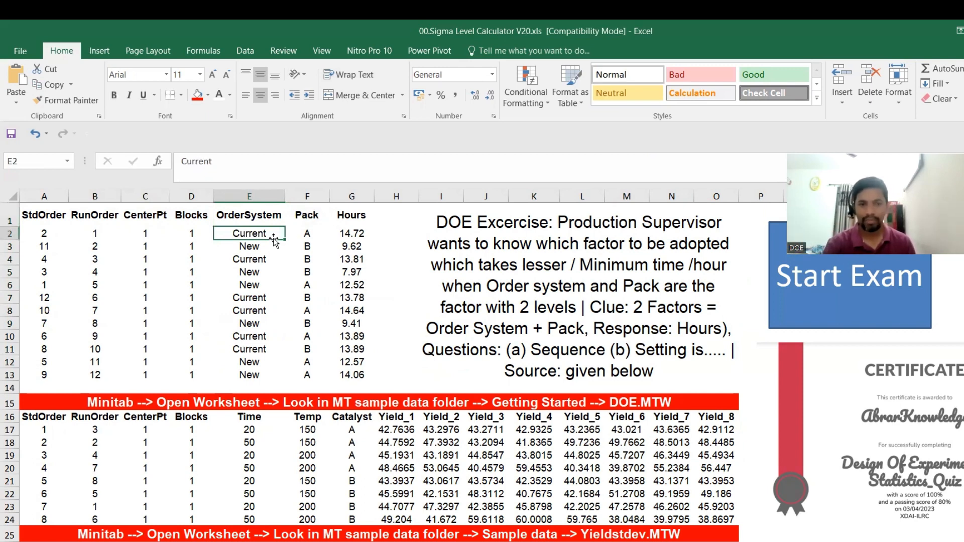
drag(364, 219, 375, 380)
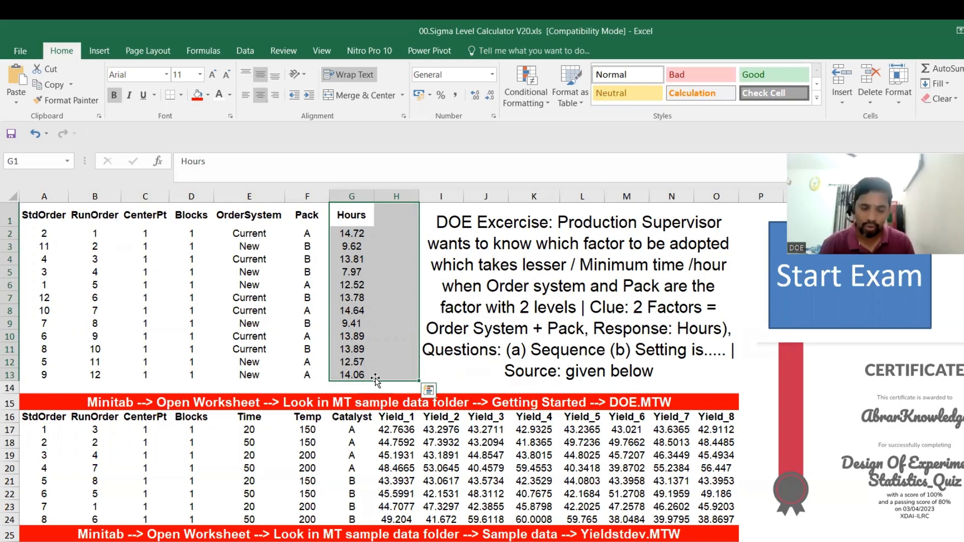
click(349, 388)
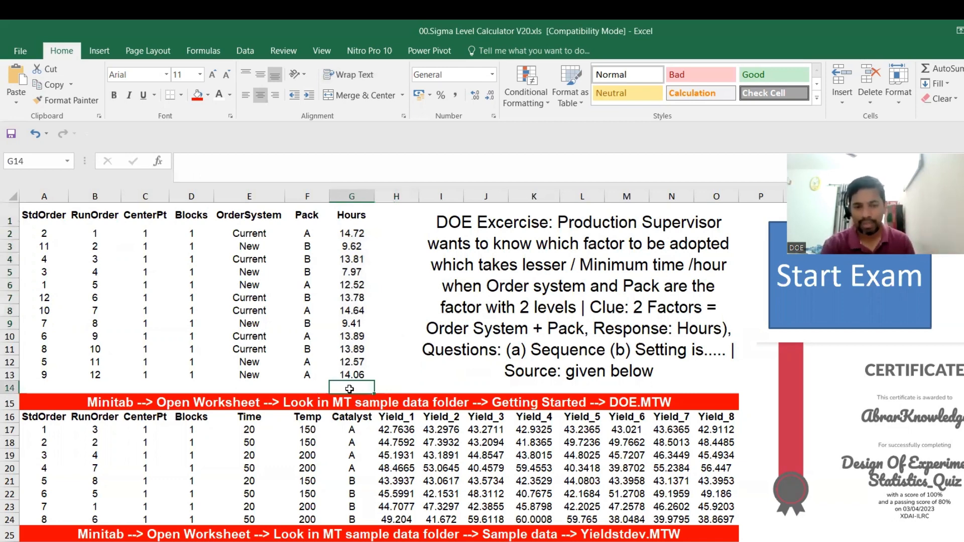
Examine the second data set's design columns, its Time, Temp and Catalyst factors, and its yield responses.
click(348, 418)
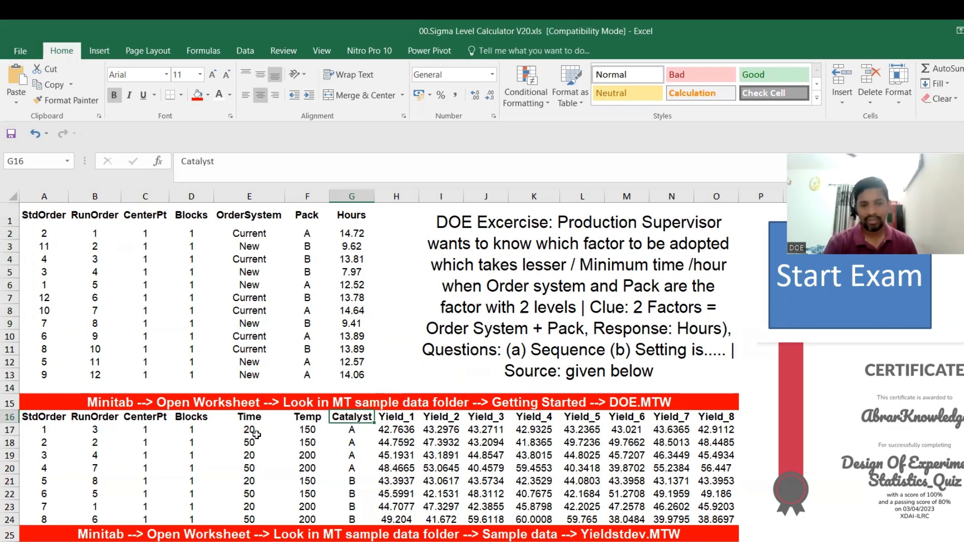
click(249, 420)
drag(40, 424, 193, 458)
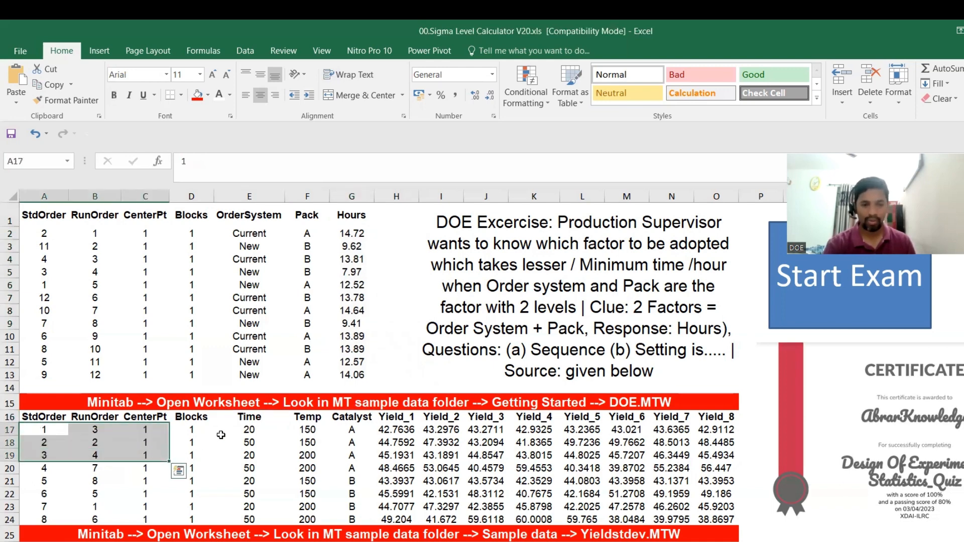
click(248, 413)
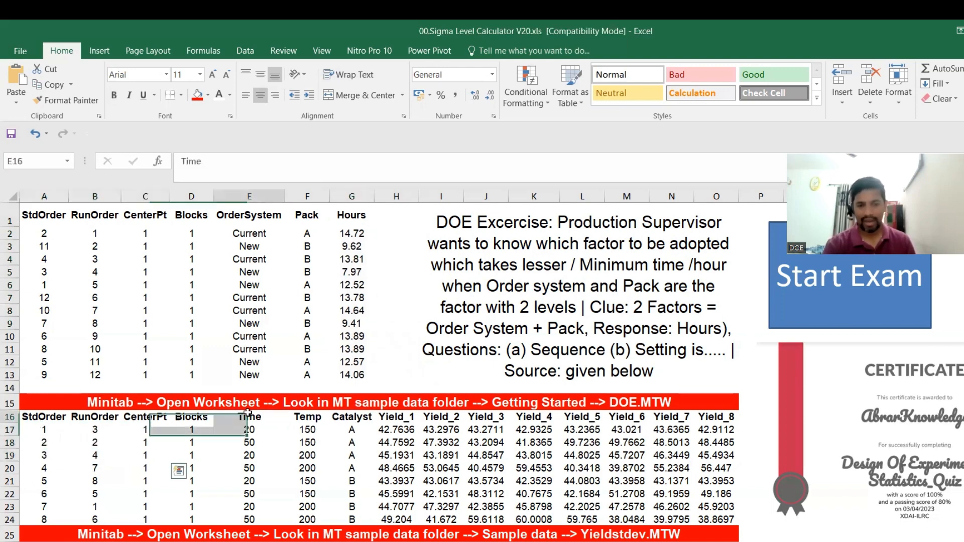
click(307, 423)
drag(240, 417, 363, 528)
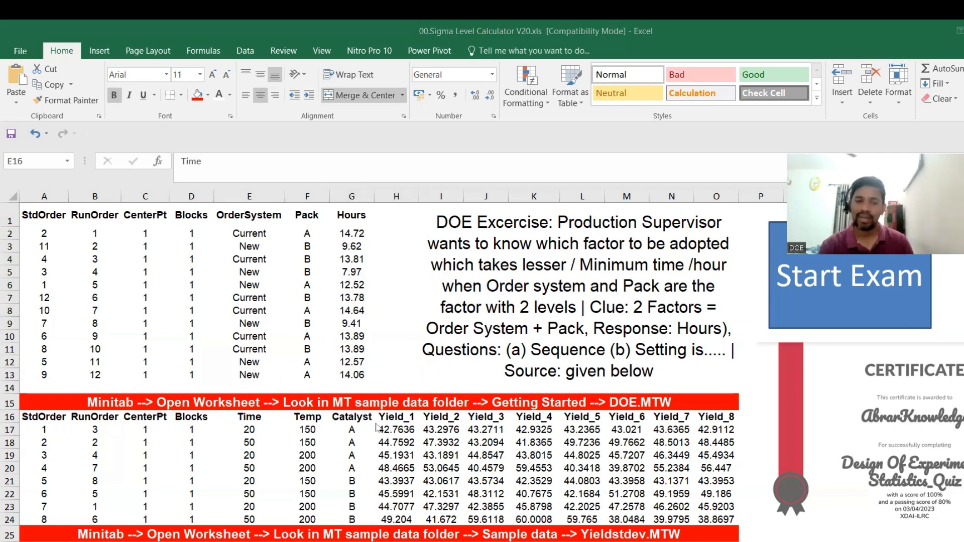
click(245, 417)
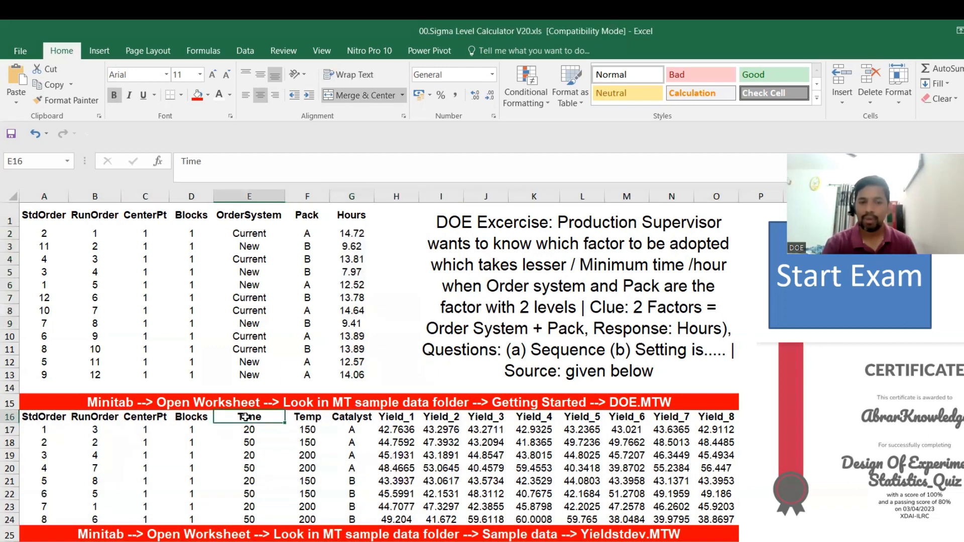
drag(245, 417, 351, 525)
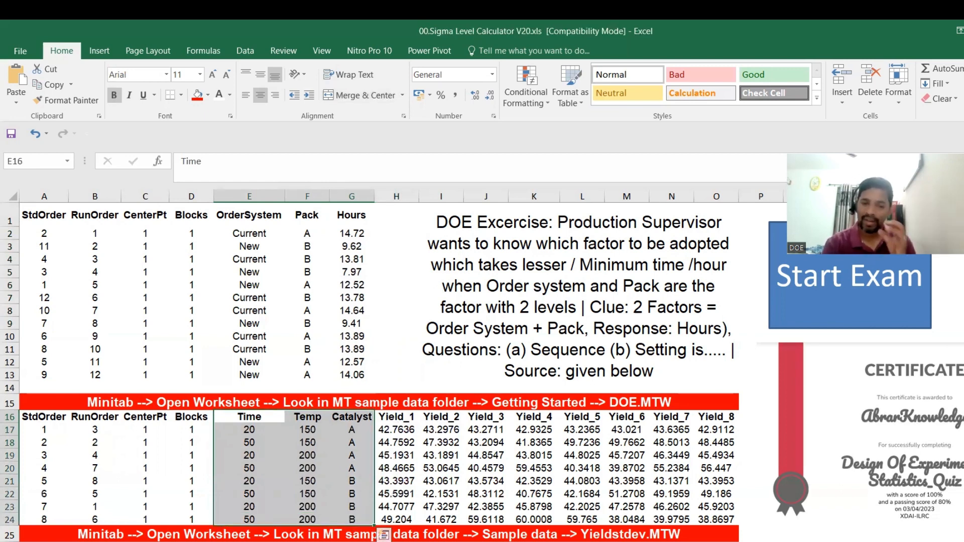
click(415, 431)
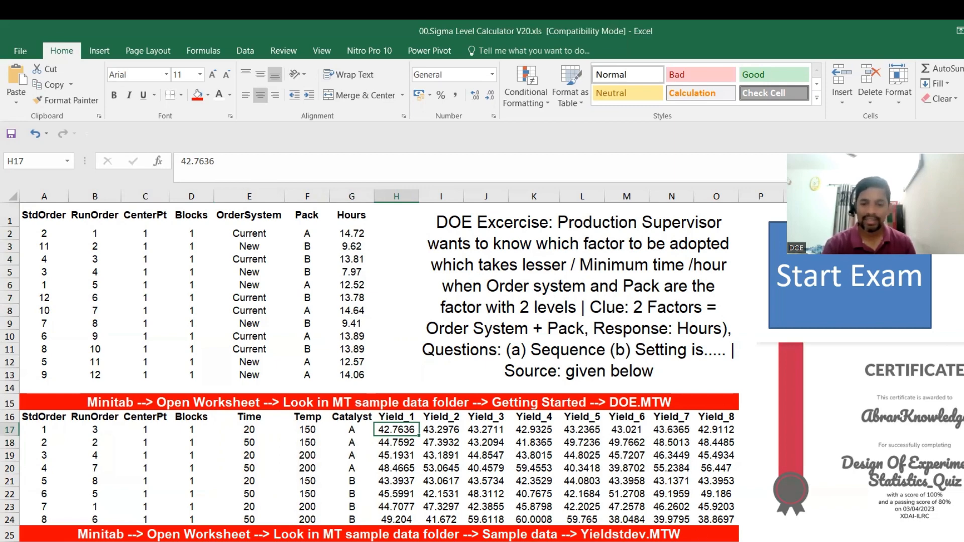
Switch to Minitab, dismiss the Row Statistics dialog and create a new Minitab worksheet in a maximized window.
click(727, 539)
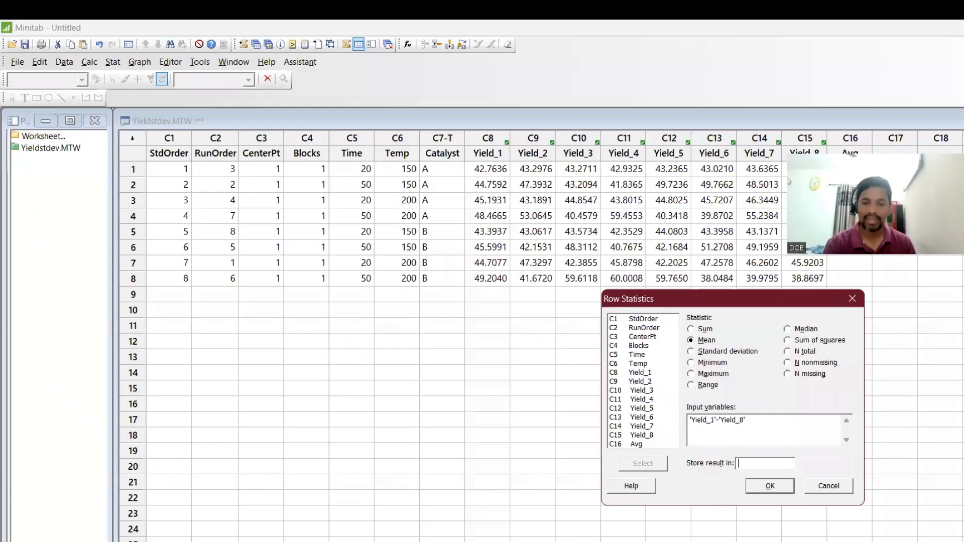
click(828, 486)
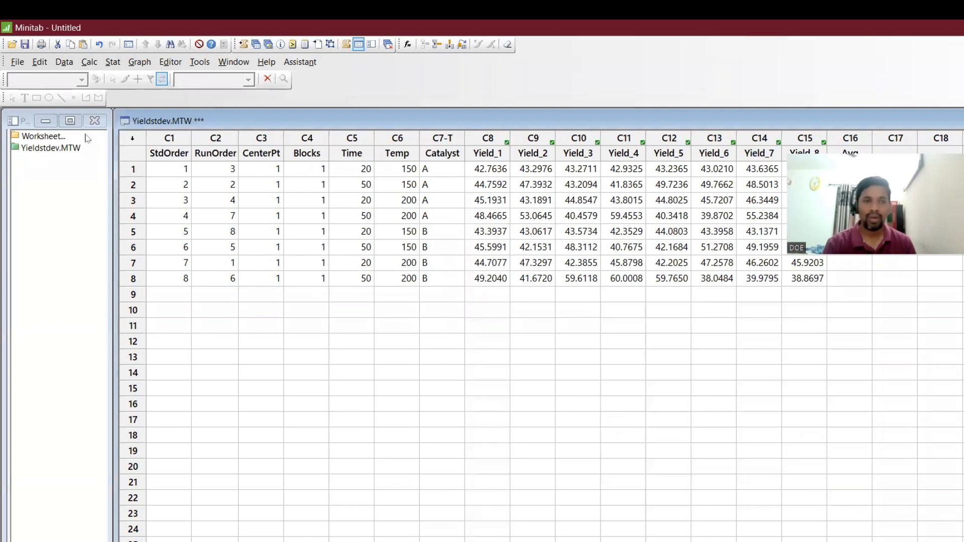
click(17, 62)
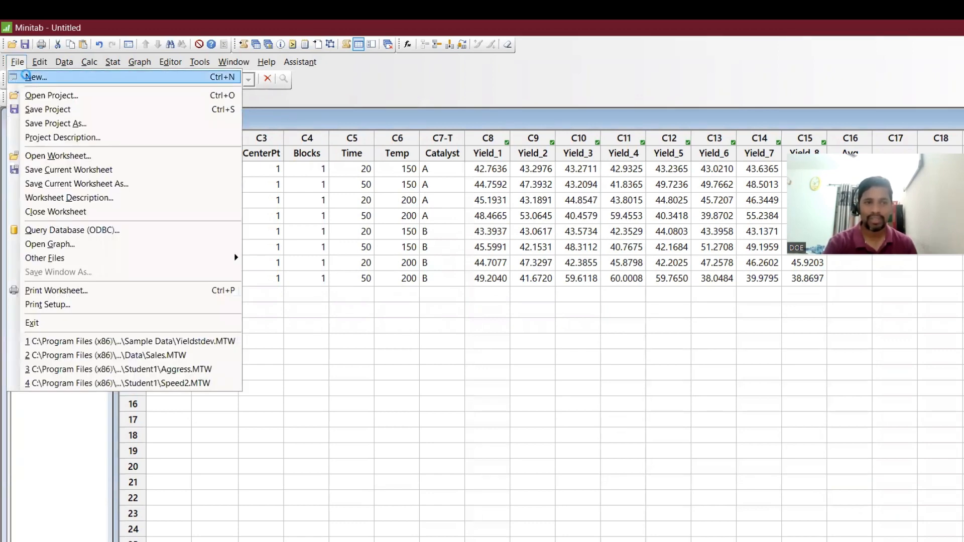
click(26, 76)
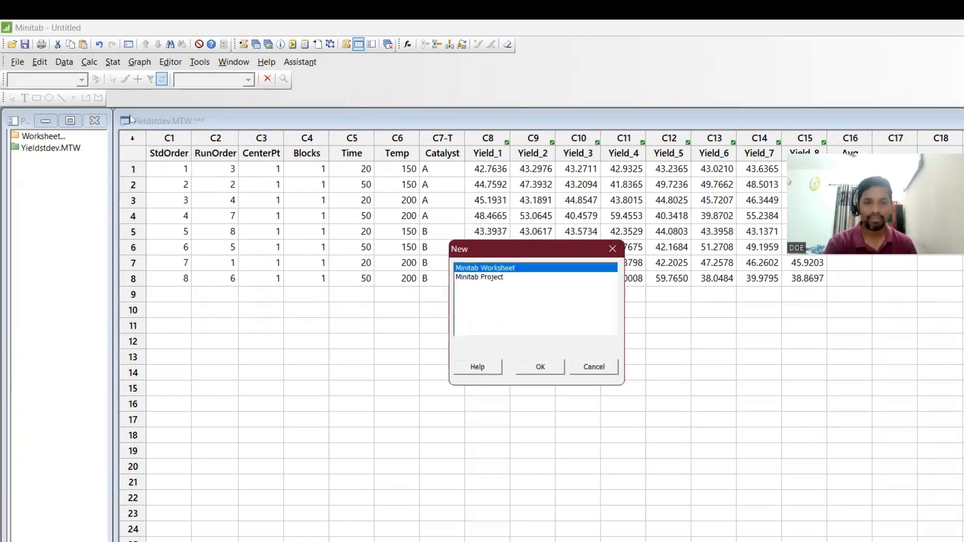
click(559, 372)
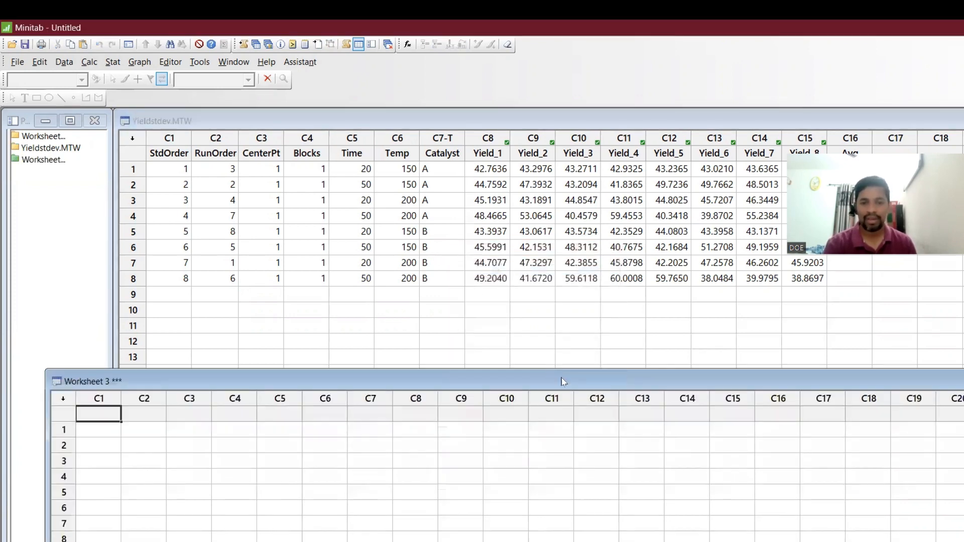
double_click(562, 378)
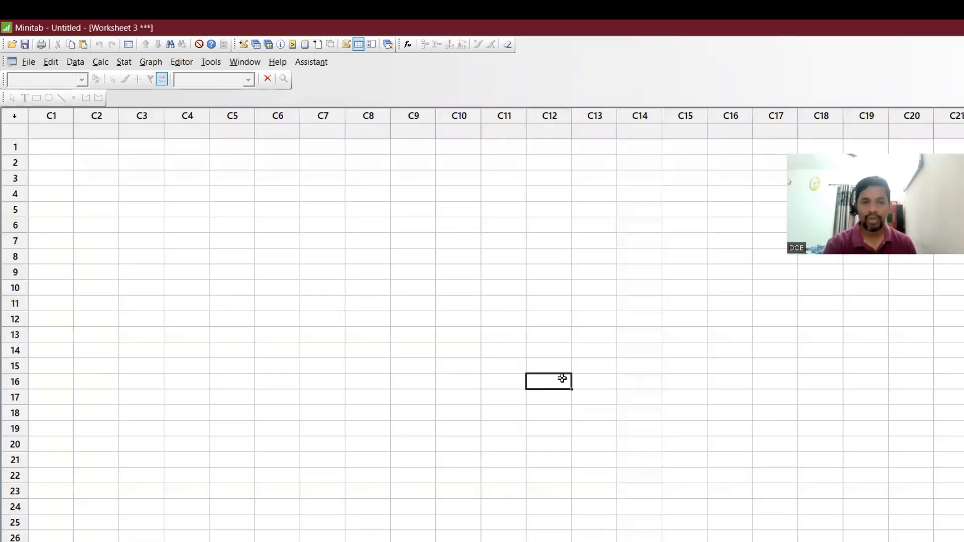
Open the DOE.MTW worksheet from the Getting Started folder of the Minitab sample data.
click(29, 63)
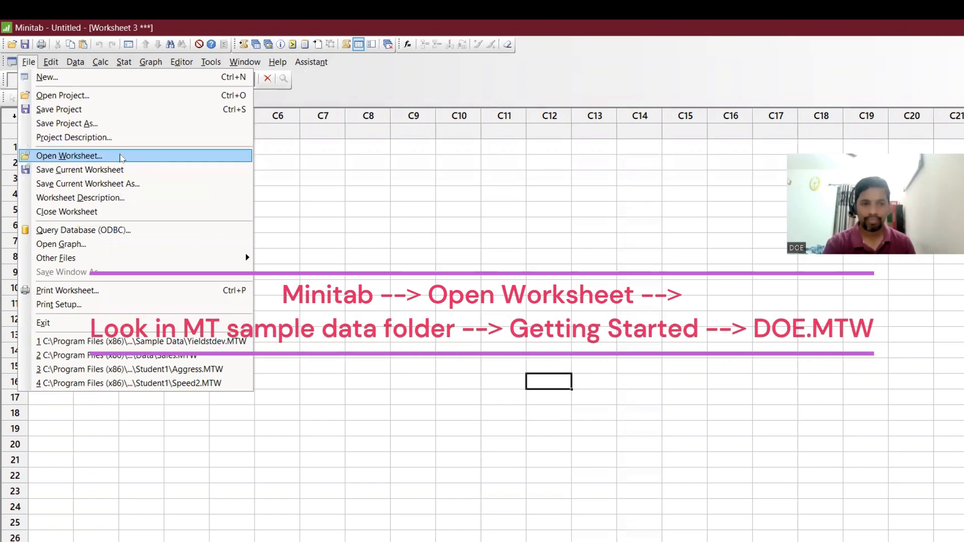
click(121, 158)
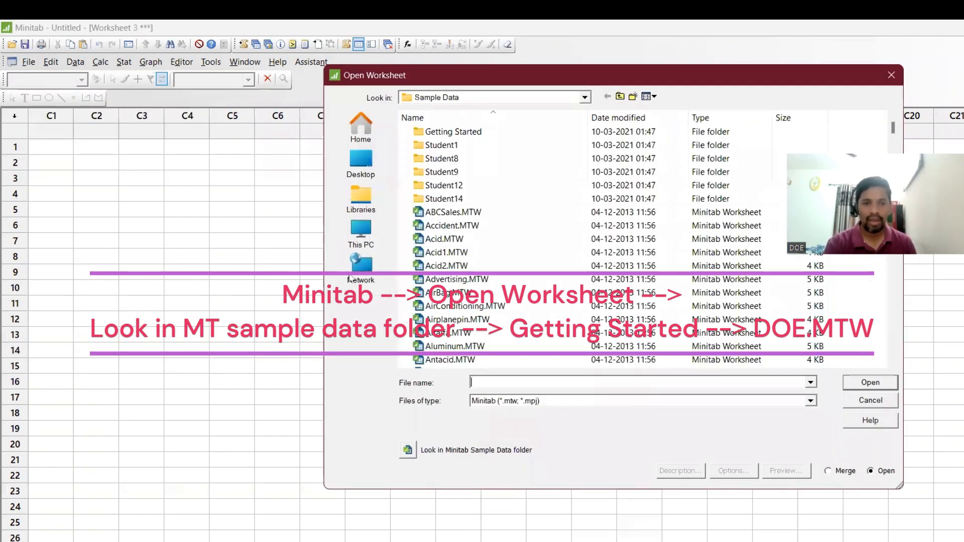
click(407, 452)
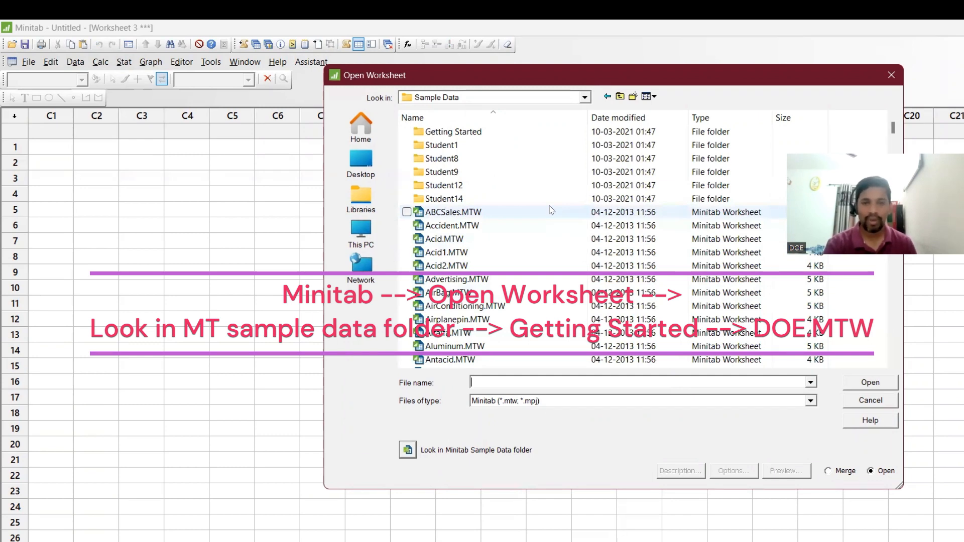
click(549, 134)
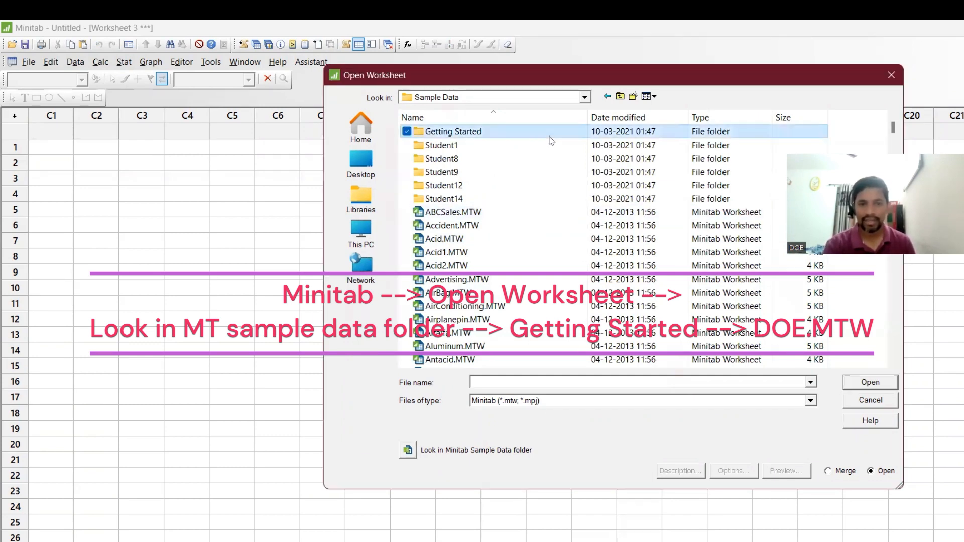
double_click(550, 134)
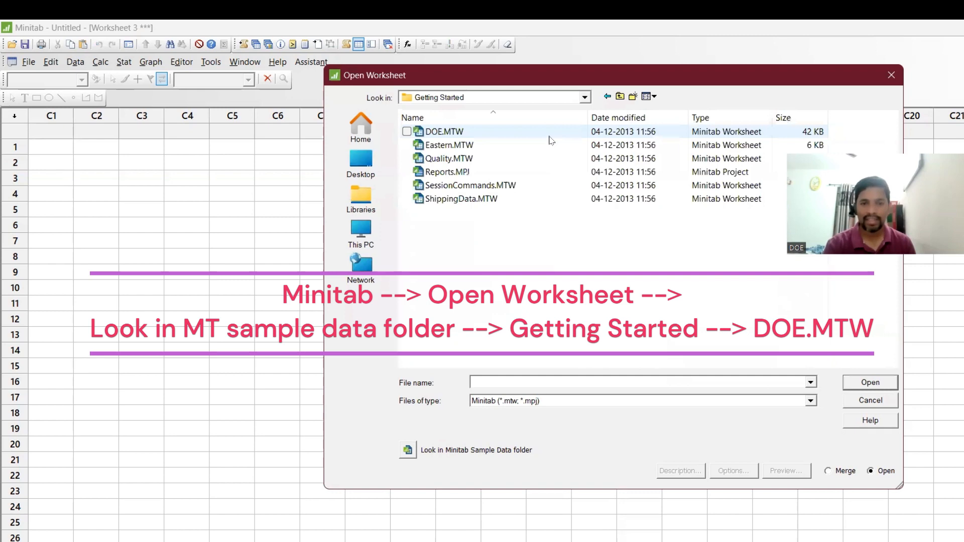
click(551, 136)
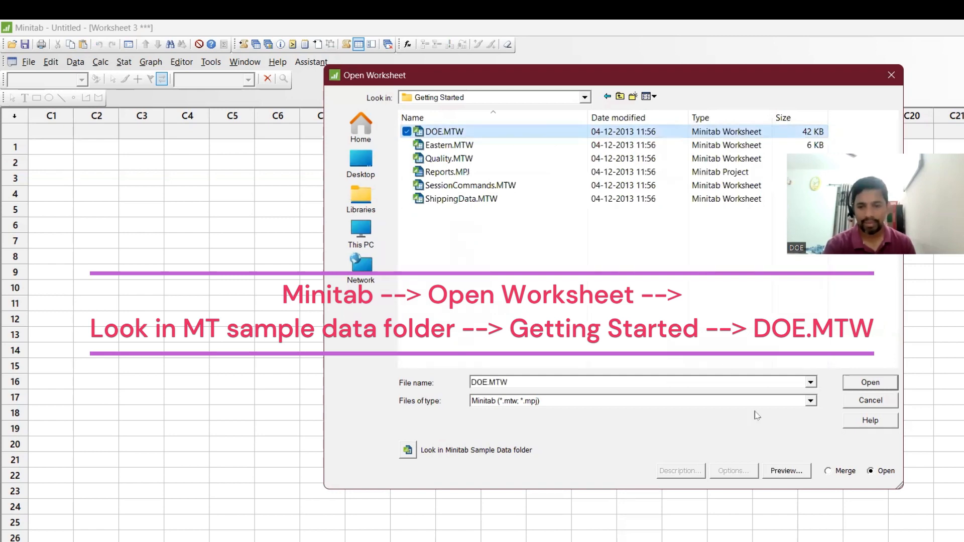
click(870, 382)
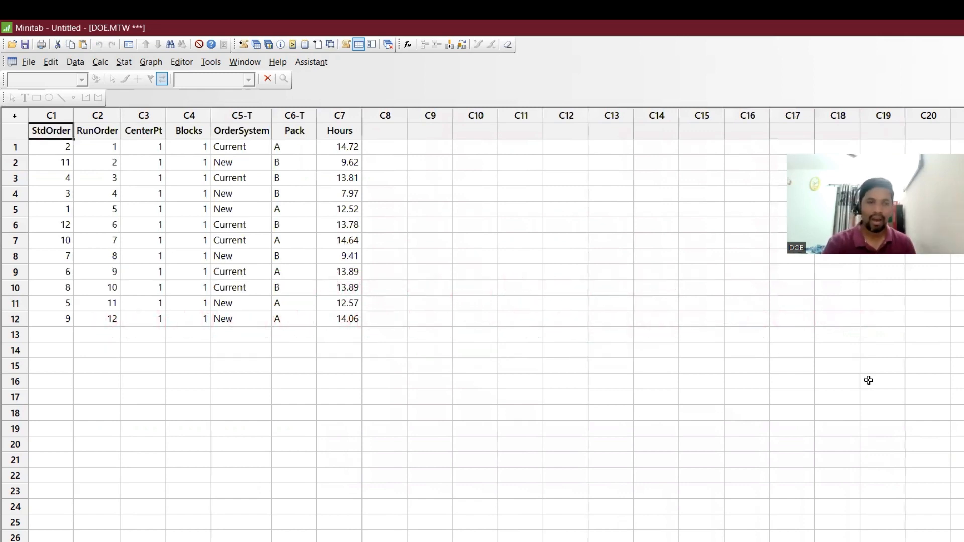
Start a custom 2-level factorial design definition with OrderSystem and Pack as the factors.
click(123, 64)
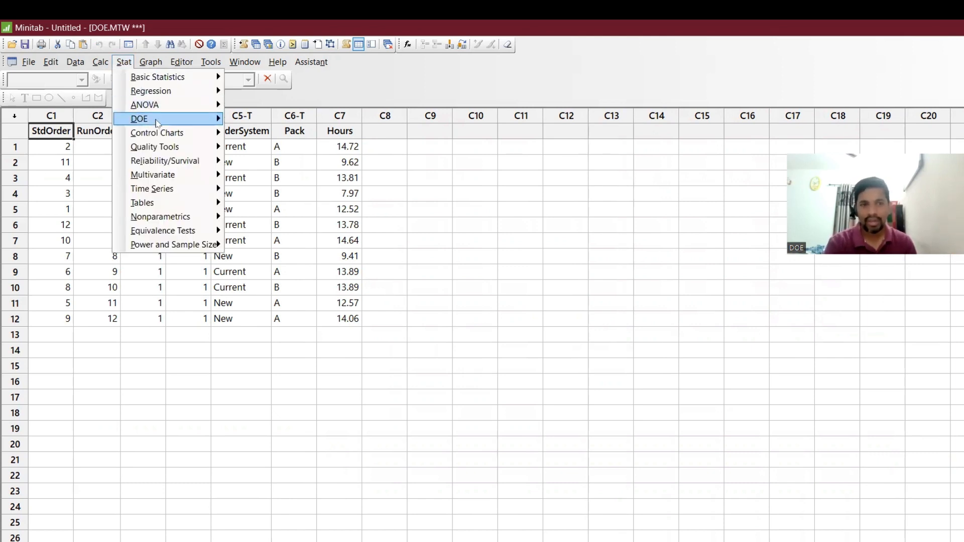
mouse_move(151, 119)
mouse_move(302, 123)
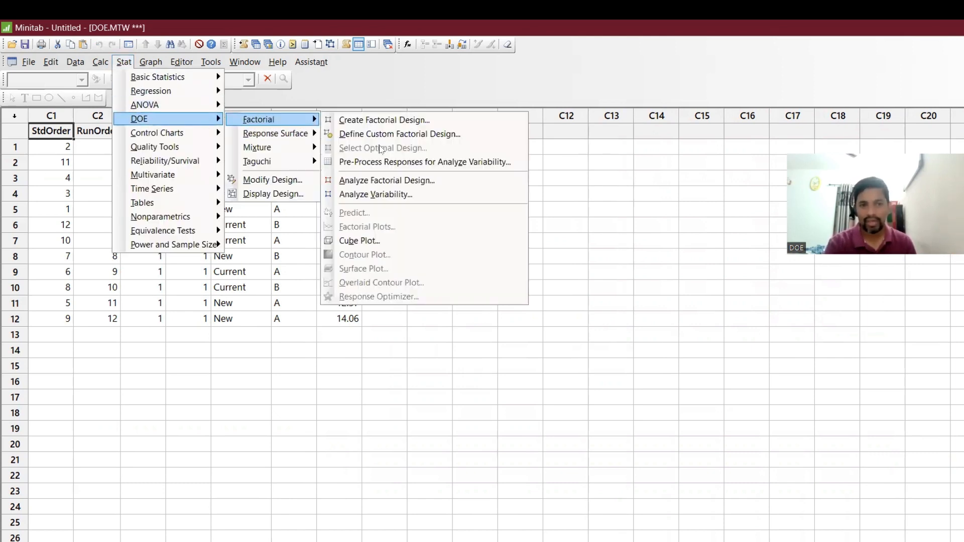
click(384, 135)
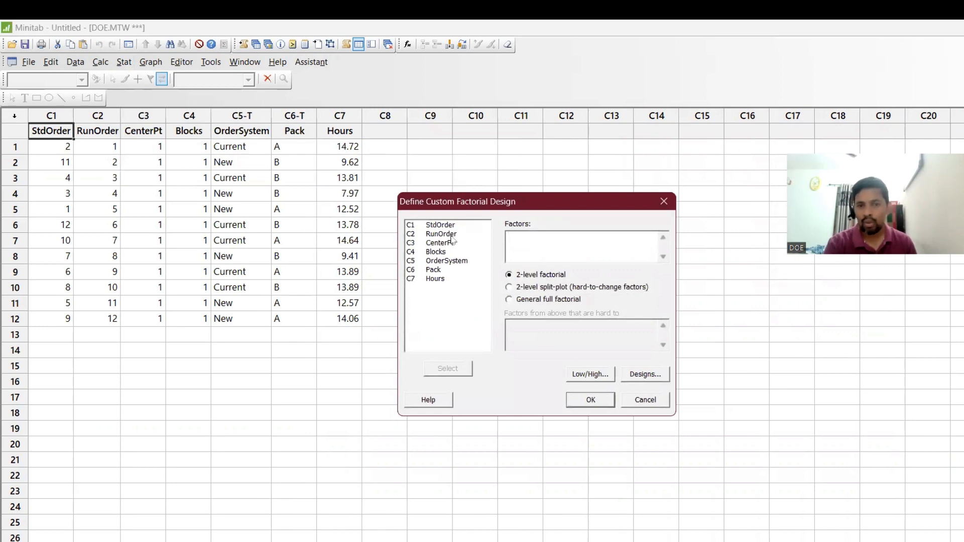
click(448, 262)
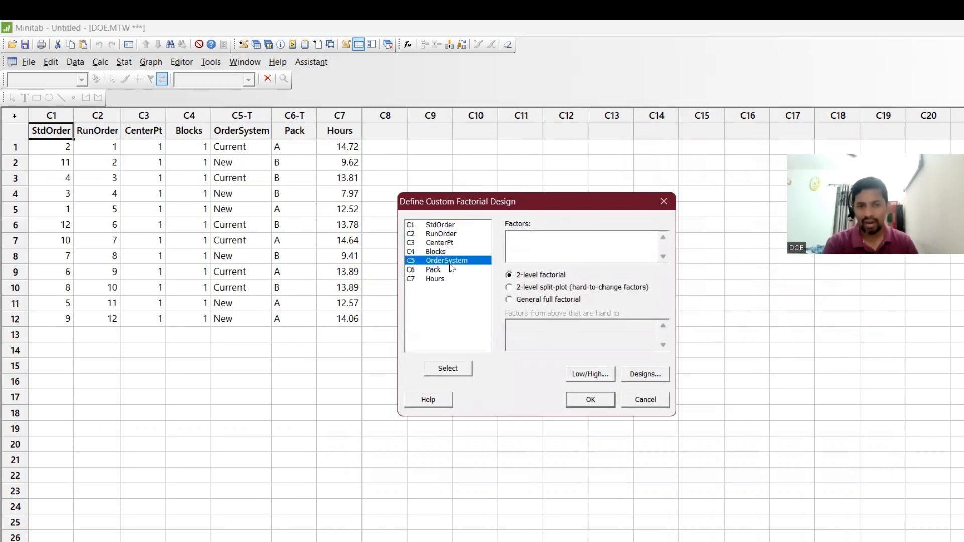
key(Down)
key(Down)
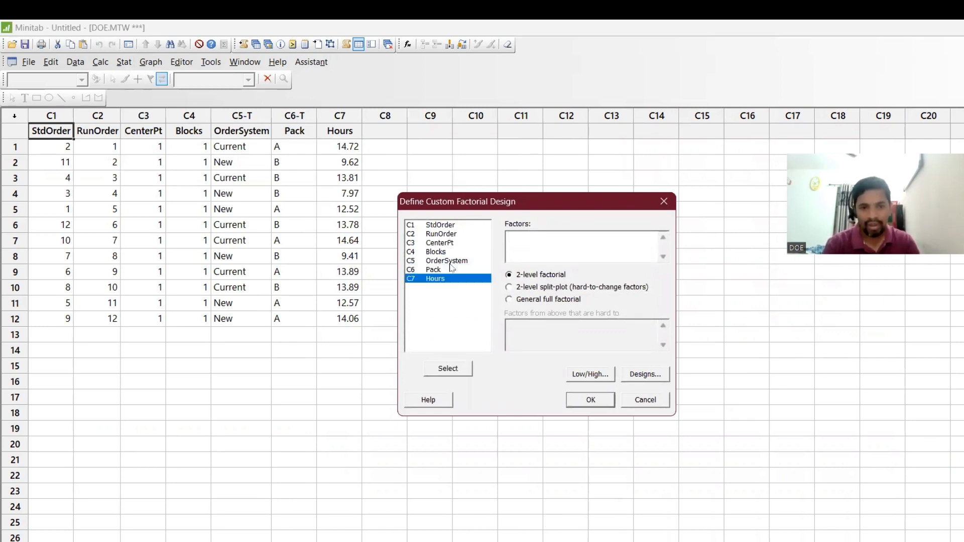
key(Up)
key(Up)
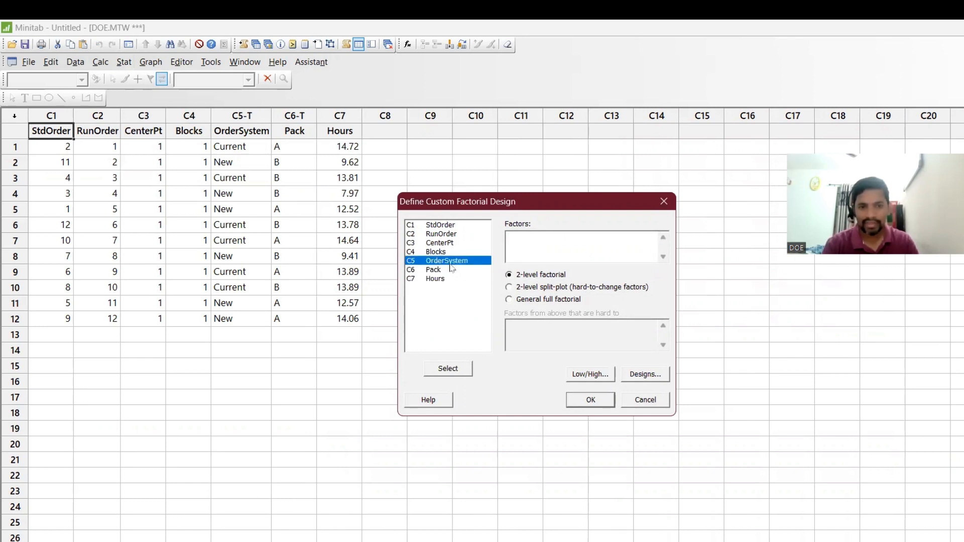
key(shift+Down)
click(458, 370)
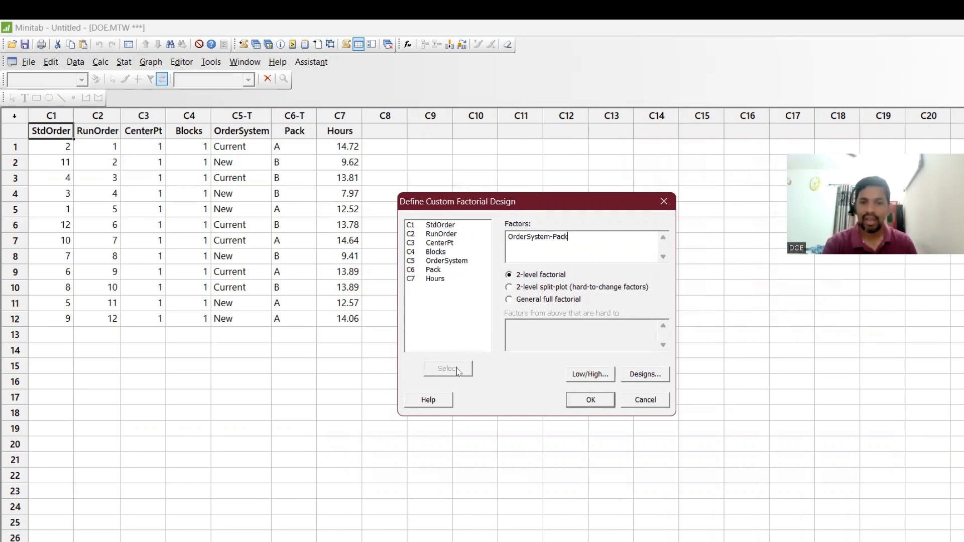
Accept the uncoded factor levels, then take the design's standard order from StdOrder and its run order from RunOrder.
click(593, 376)
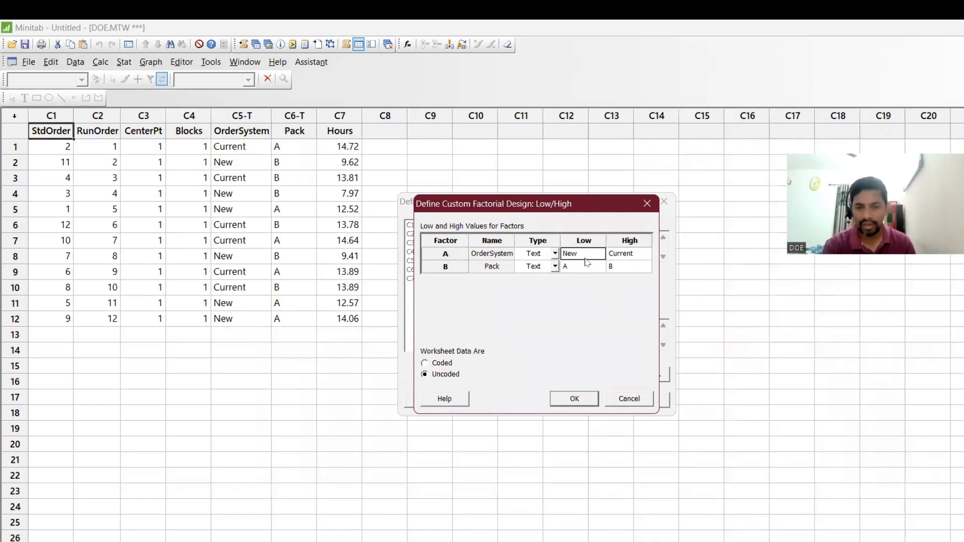
click(575, 399)
click(645, 374)
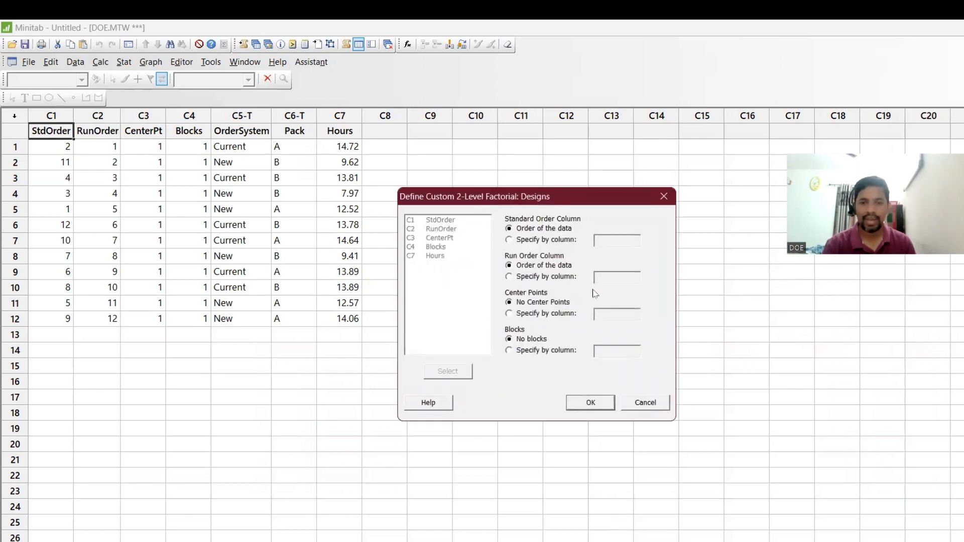
click(564, 240)
click(597, 240)
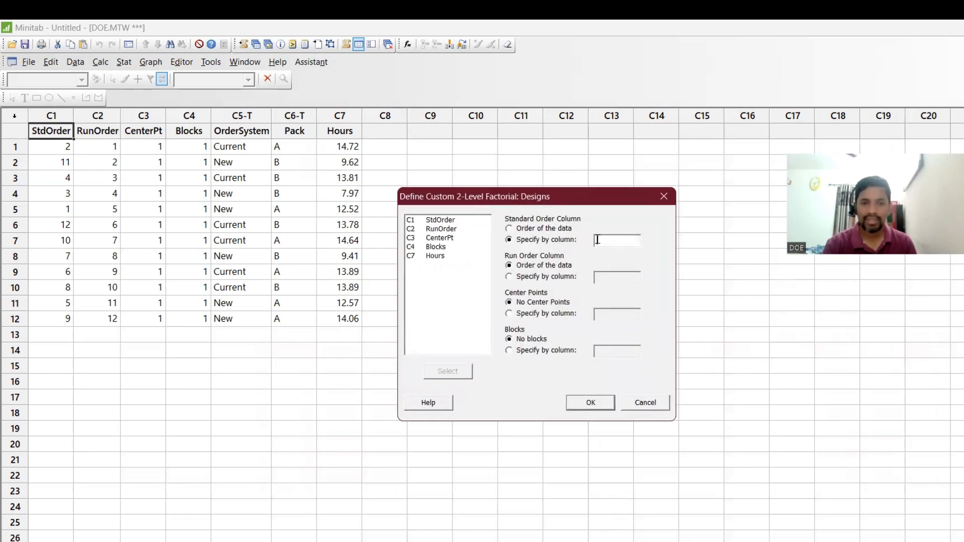
double_click(455, 220)
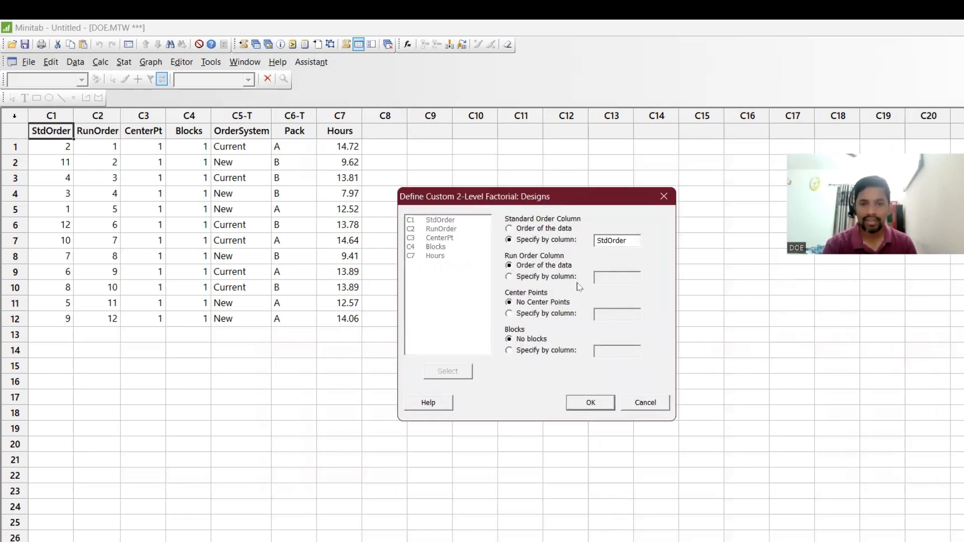
click(565, 276)
click(613, 278)
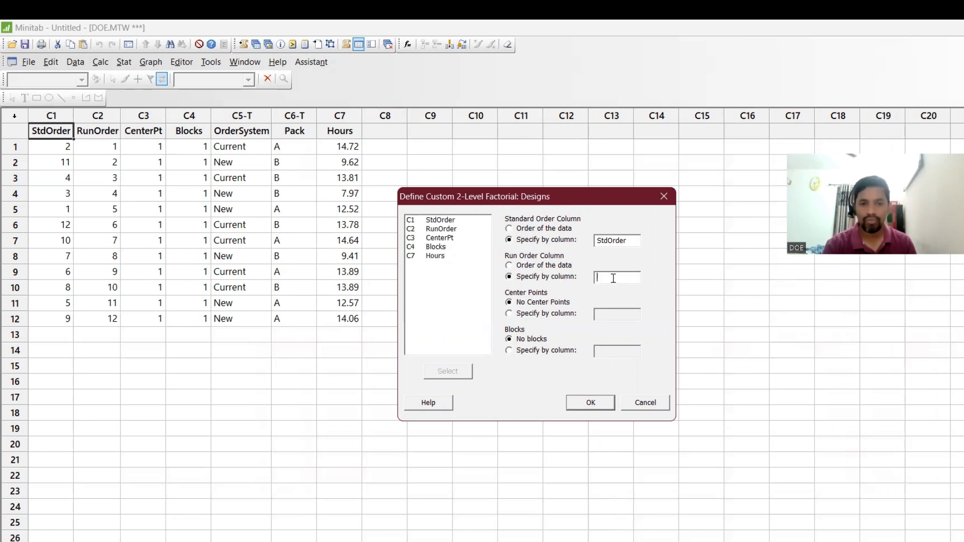
double_click(453, 230)
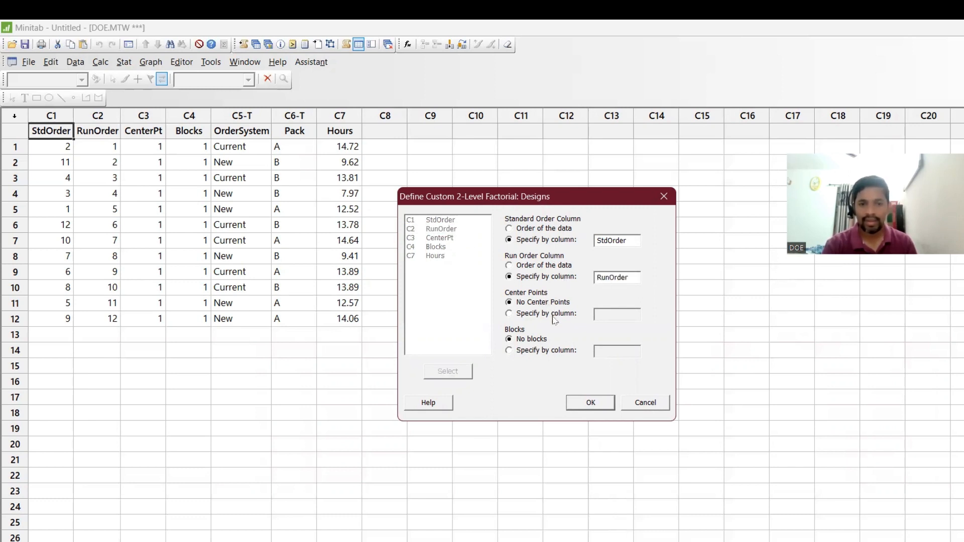
Specify CenterPt as the center points column and Blocks as the blocks column, and complete the custom factorial design.
click(555, 319)
click(625, 314)
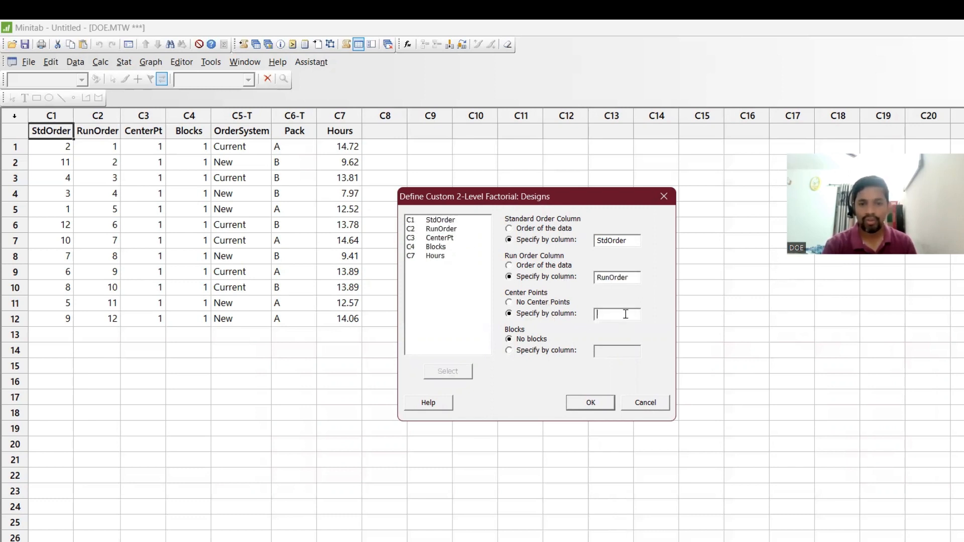
double_click(454, 238)
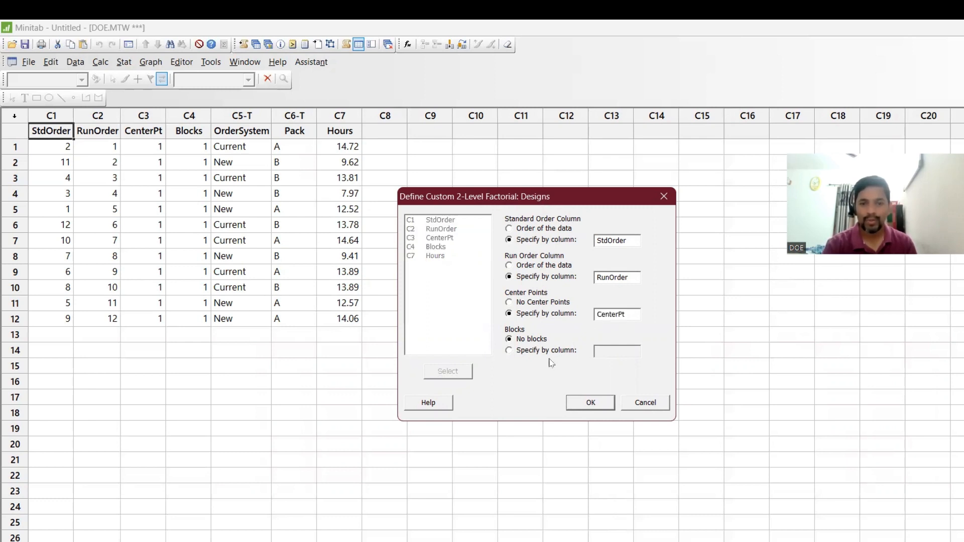
click(551, 352)
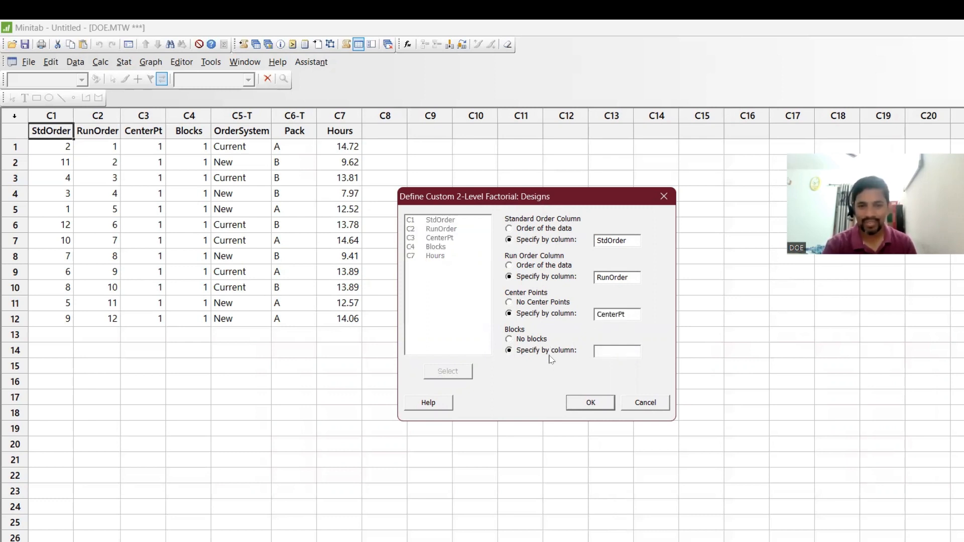
click(627, 351)
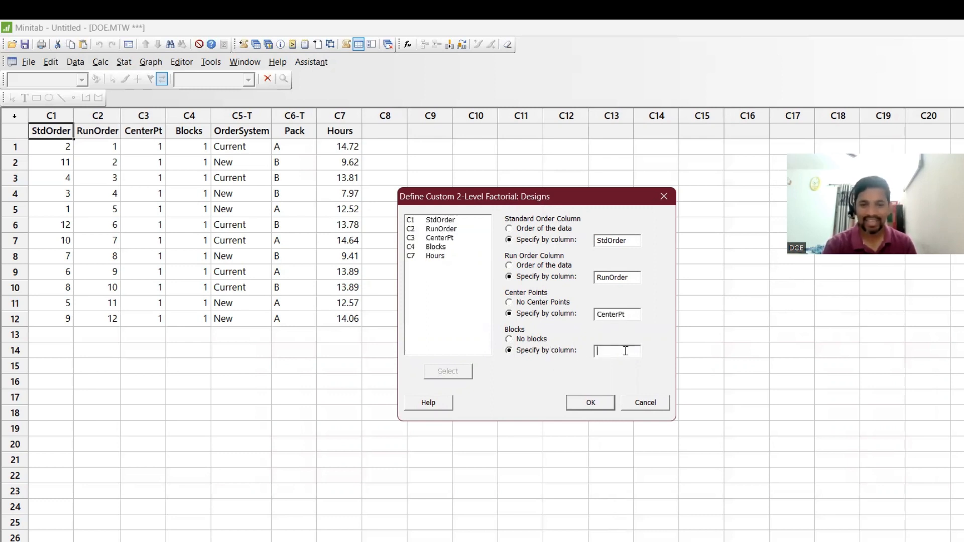
double_click(459, 248)
click(591, 403)
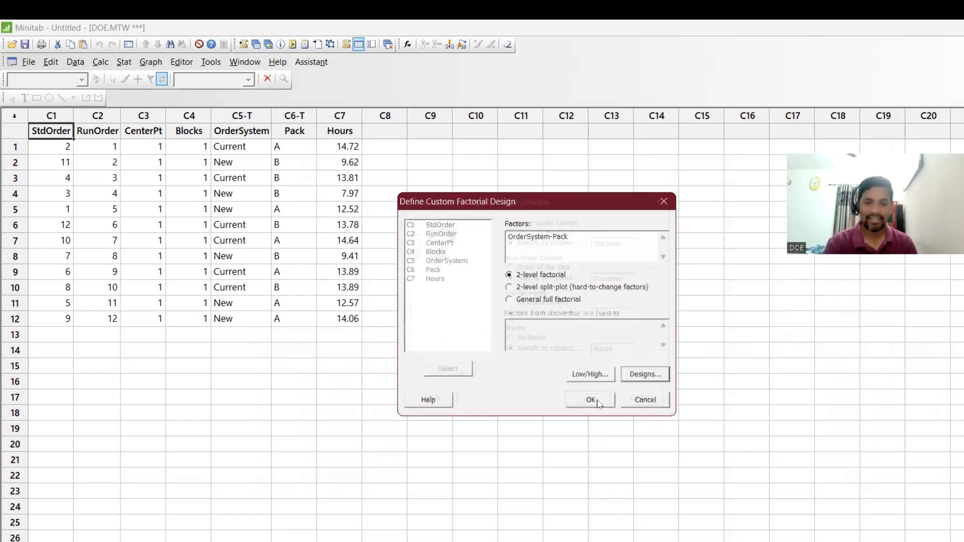
click(596, 400)
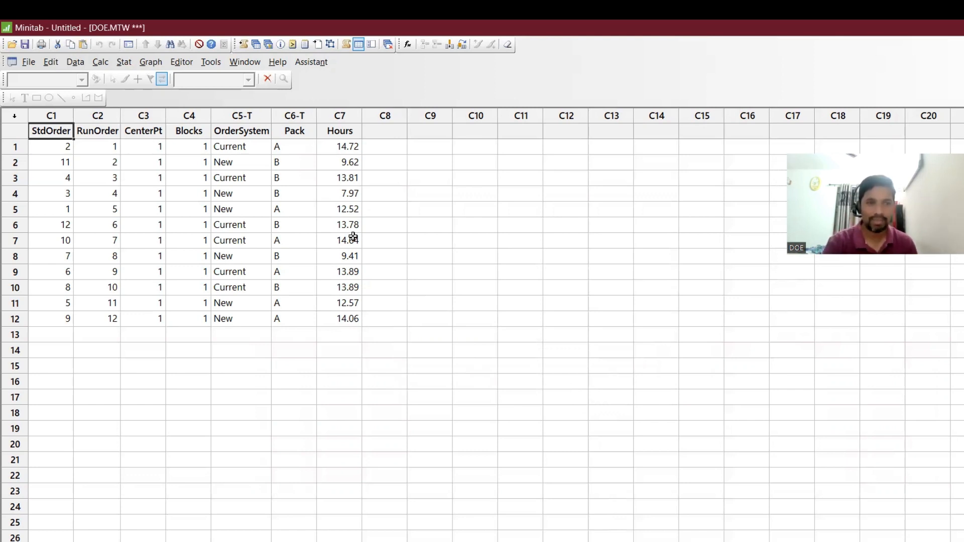
Analyze the factorial design with Hours as the response.
click(124, 63)
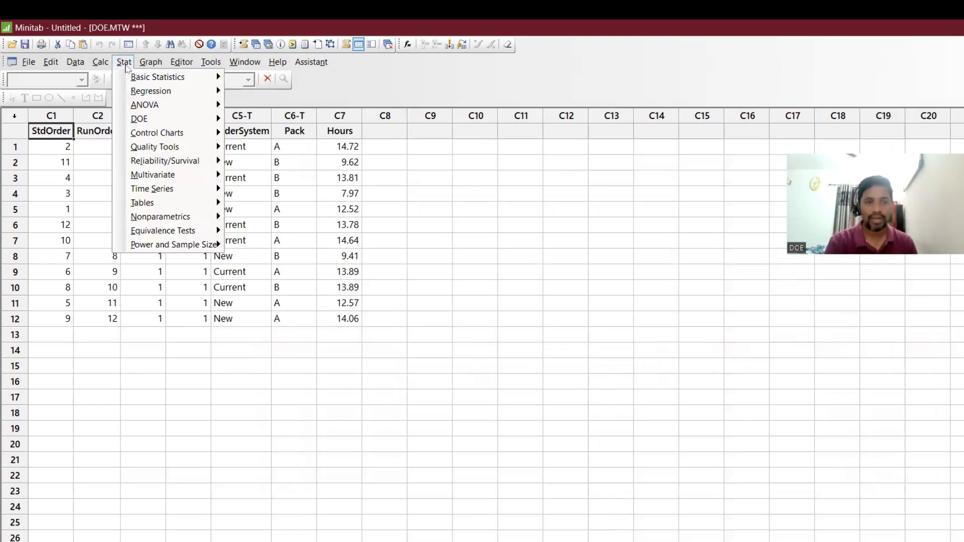
mouse_move(170, 124)
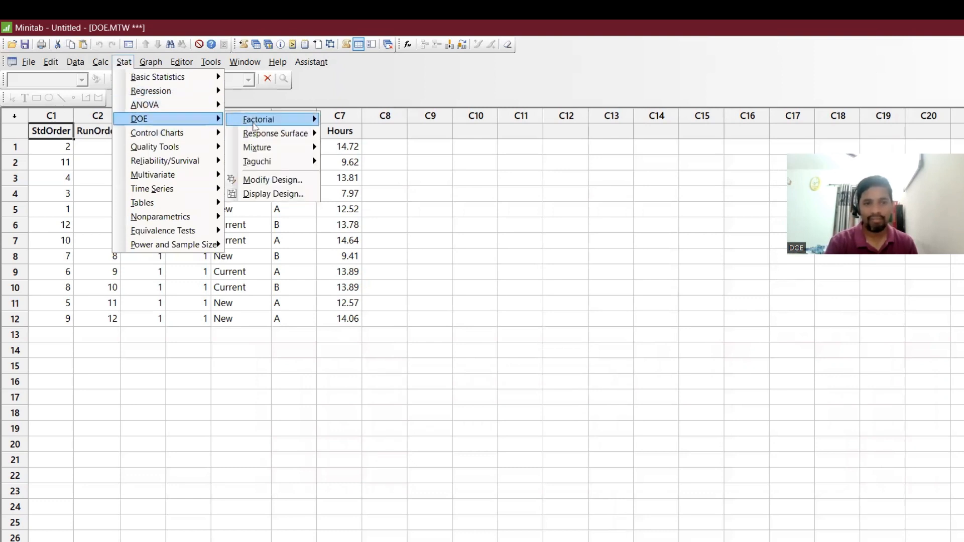
mouse_move(258, 125)
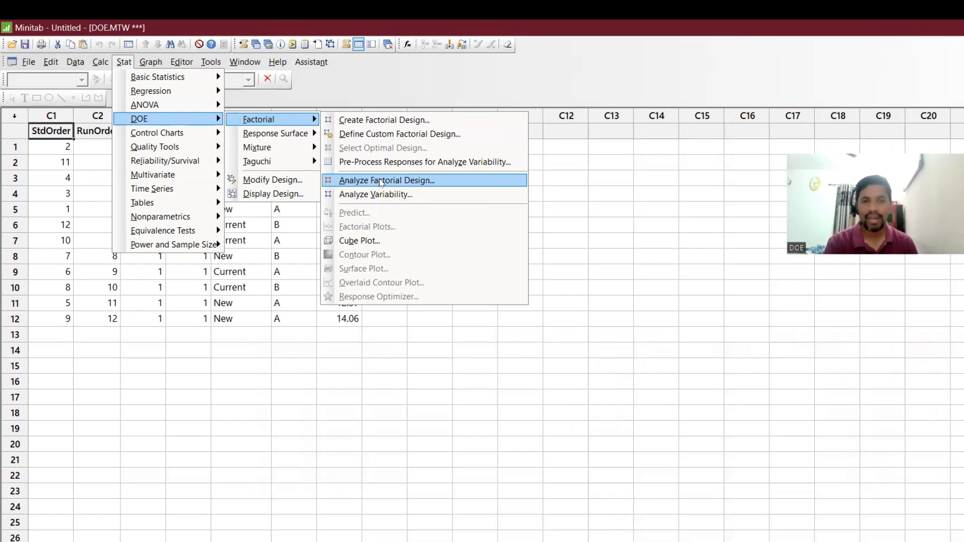
click(383, 181)
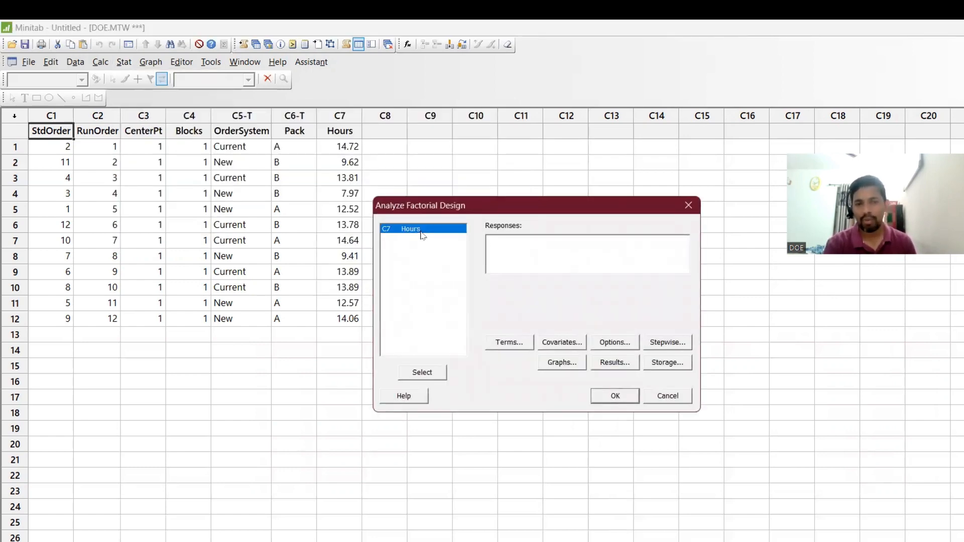
double_click(412, 229)
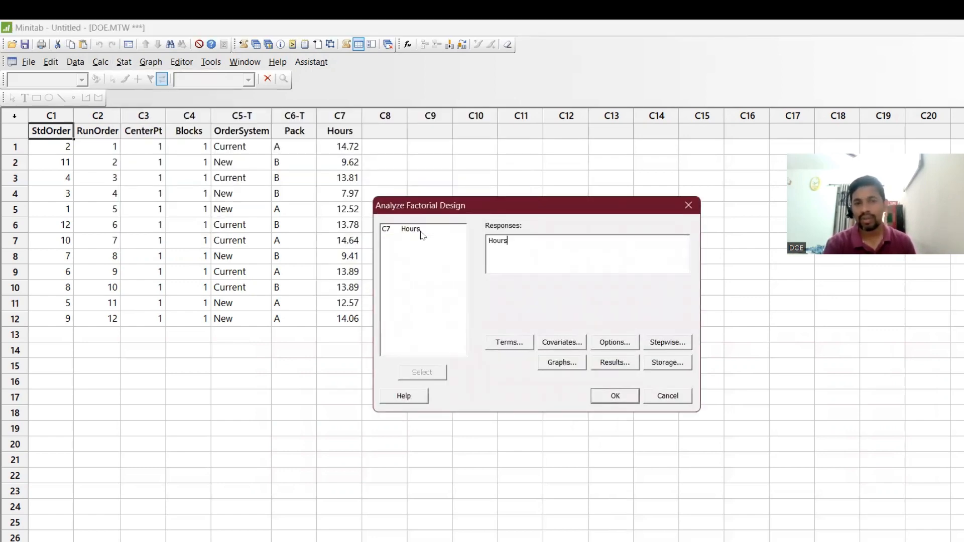
click(622, 395)
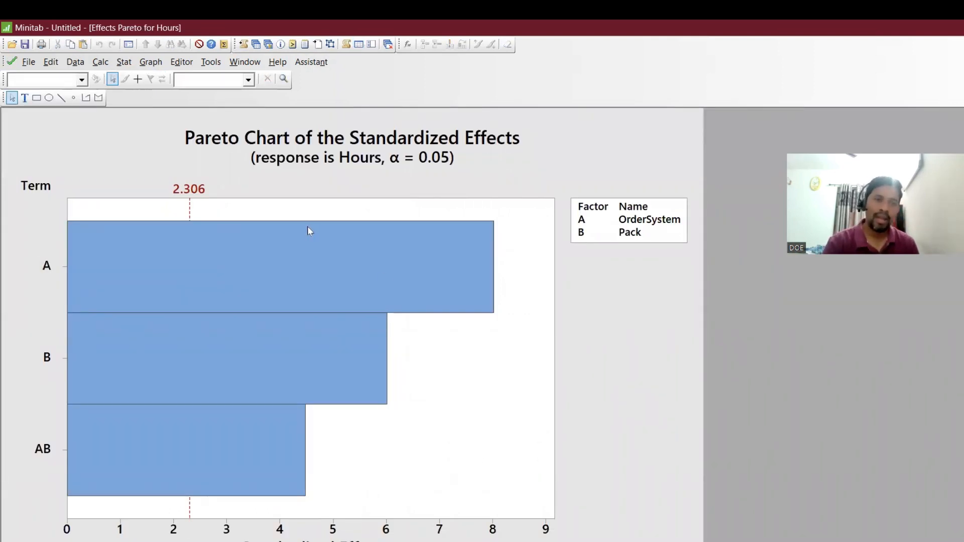
Run the Response Optimizer with the goal for Hours set to Minimize.
click(124, 62)
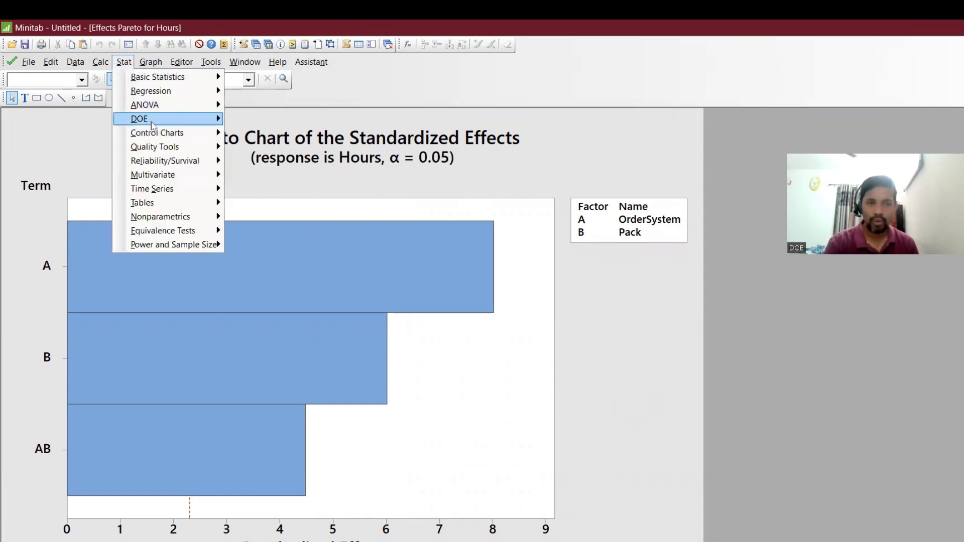
mouse_move(152, 124)
mouse_move(303, 127)
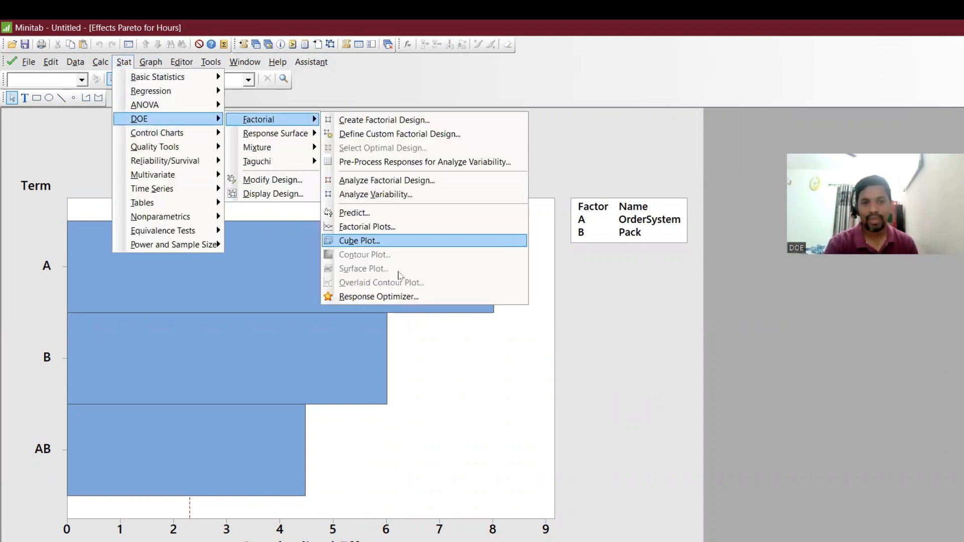
click(404, 297)
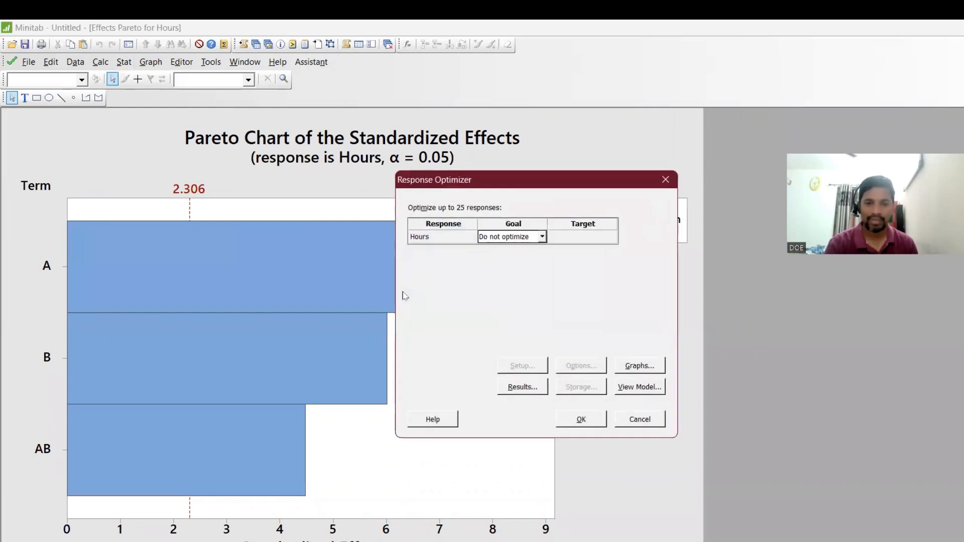
click(541, 237)
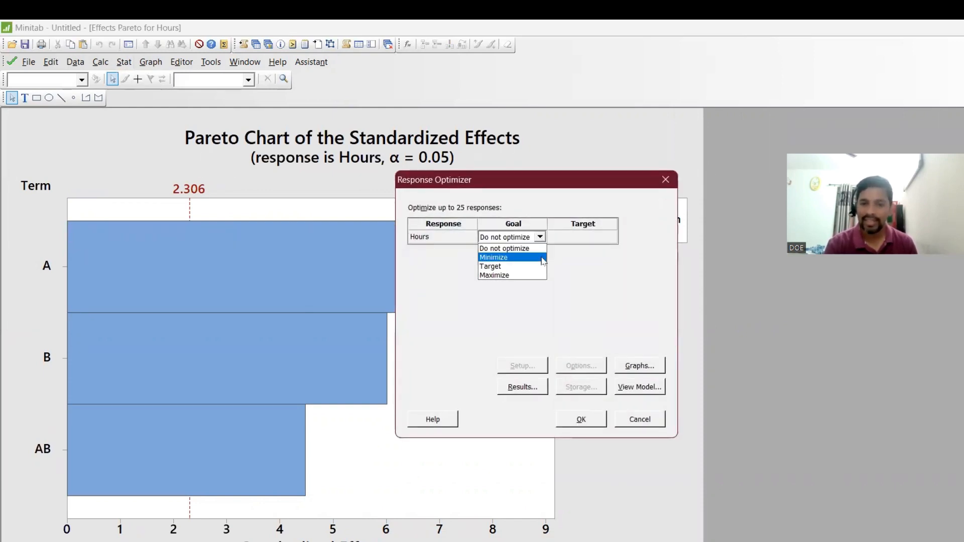
click(542, 258)
click(581, 420)
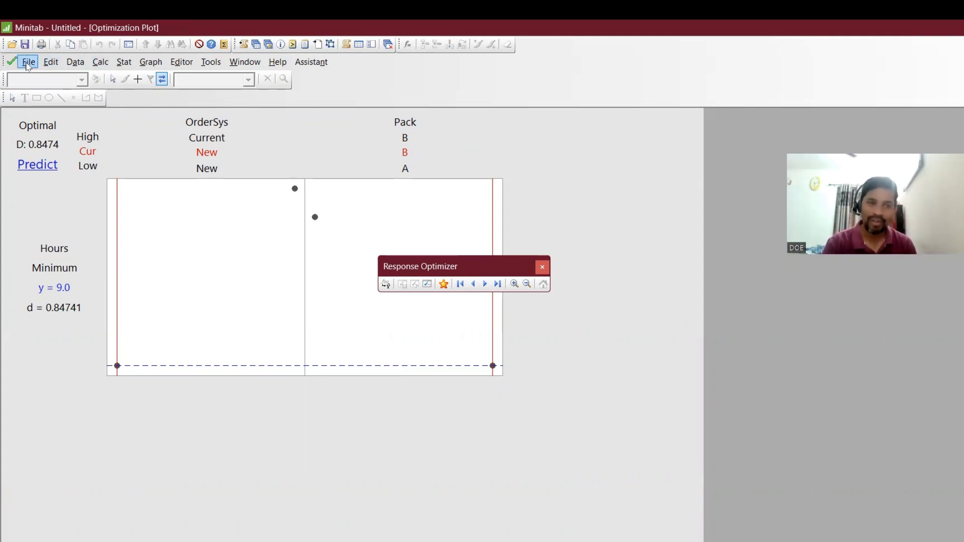
Create a new Minitab worksheet and start opening a worksheet from the Minitab Sample Data folder.
click(27, 63)
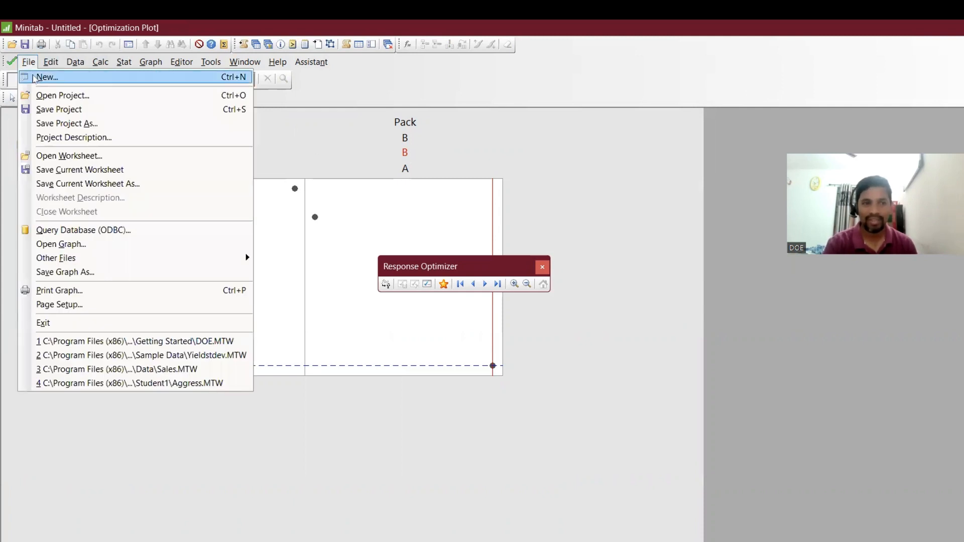
click(35, 78)
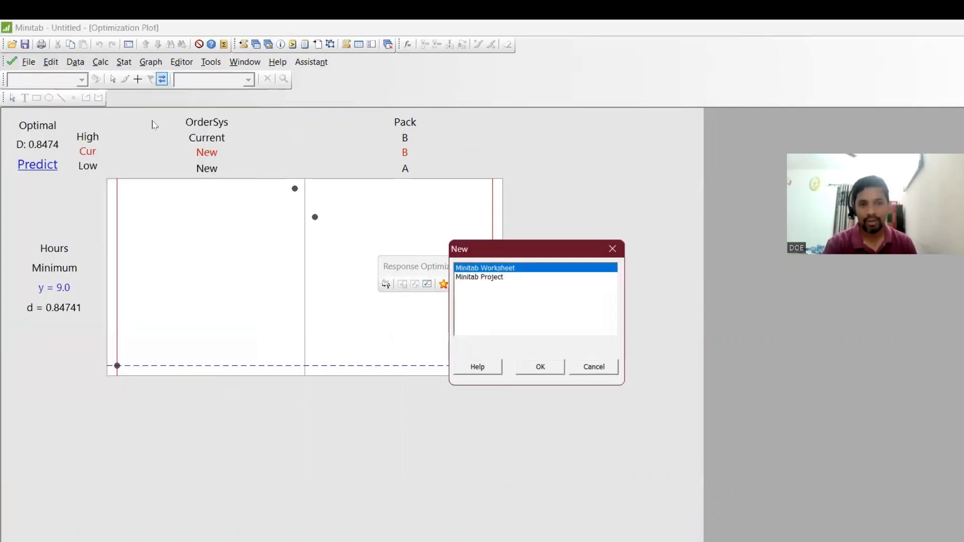
click(550, 365)
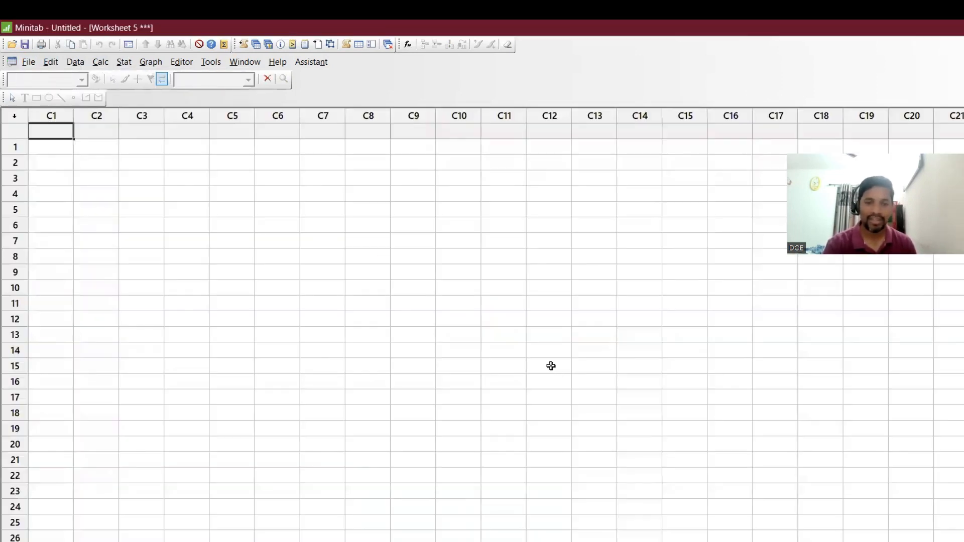
click(26, 61)
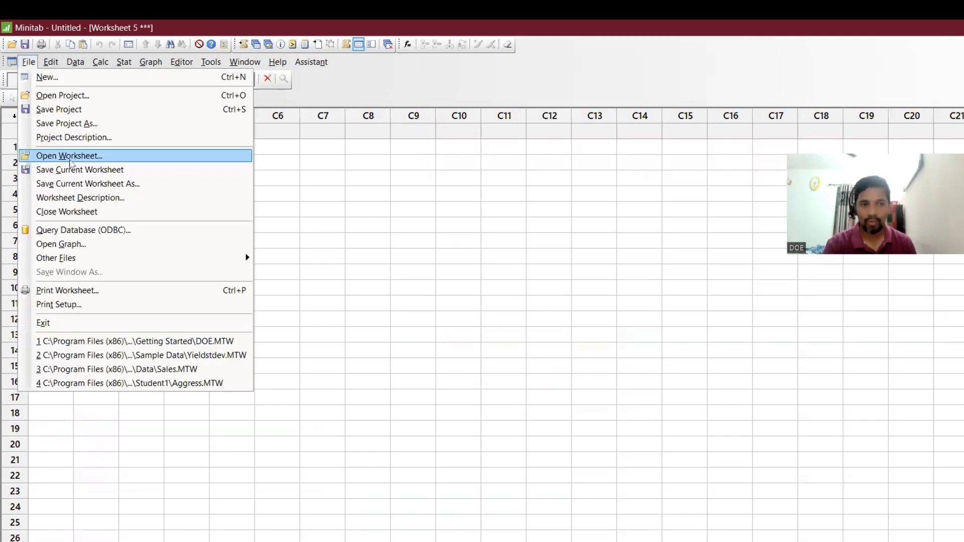
click(68, 157)
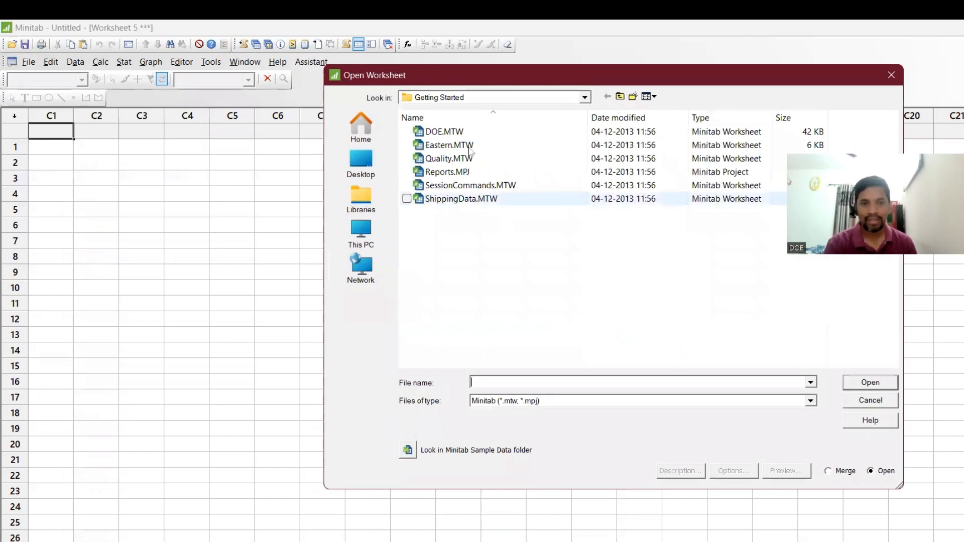
click(408, 450)
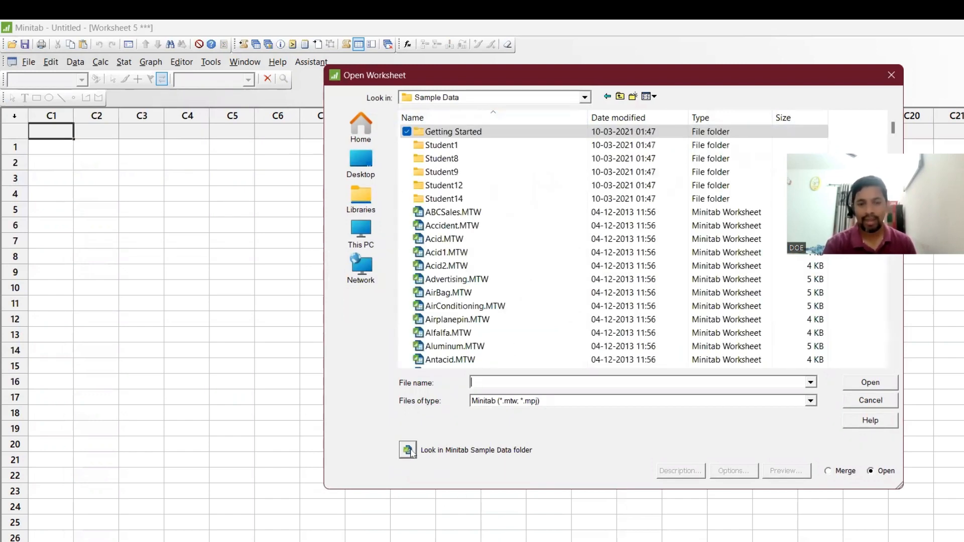
Find Yieldstdev.MTW in the Minitab Sample Data folder and open it, declining to reopen the copy already loaded.
click(555, 346)
key(Down)
key(Down)
key(Down)
key(Down)
key(Down)
key(Down)
key(Down)
key(Down)
key(Down)
key(Down)
key(Down)
key(Down)
key(Down)
key(Down)
key(Down)
key(Down)
key(Down)
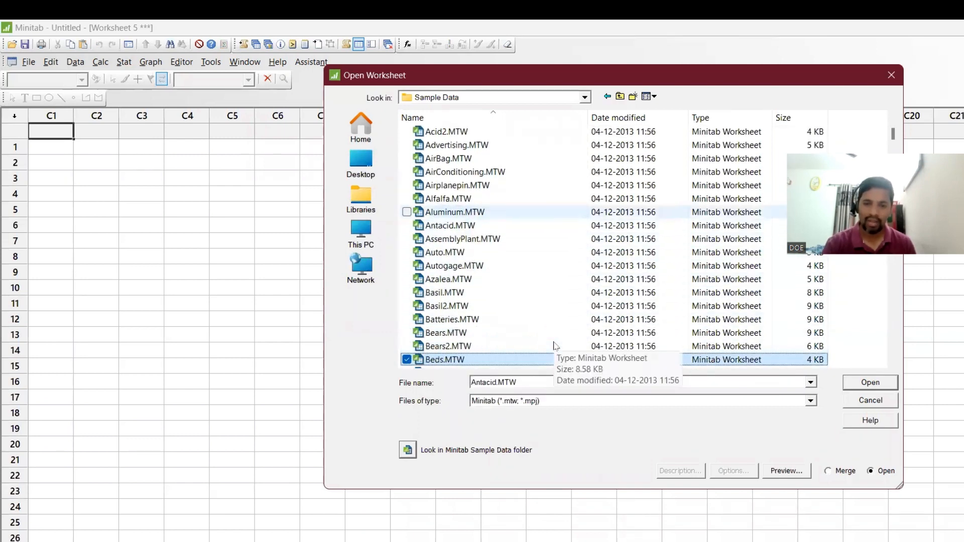
key(Down)
key(Down)
key(Down)
key(Down)
key(Down)
key(Down)
key(Down)
key(Down)
key(Down)
key(Down)
key(Down)
key(Down)
key(Down)
key(Down)
key(Down)
key(Down)
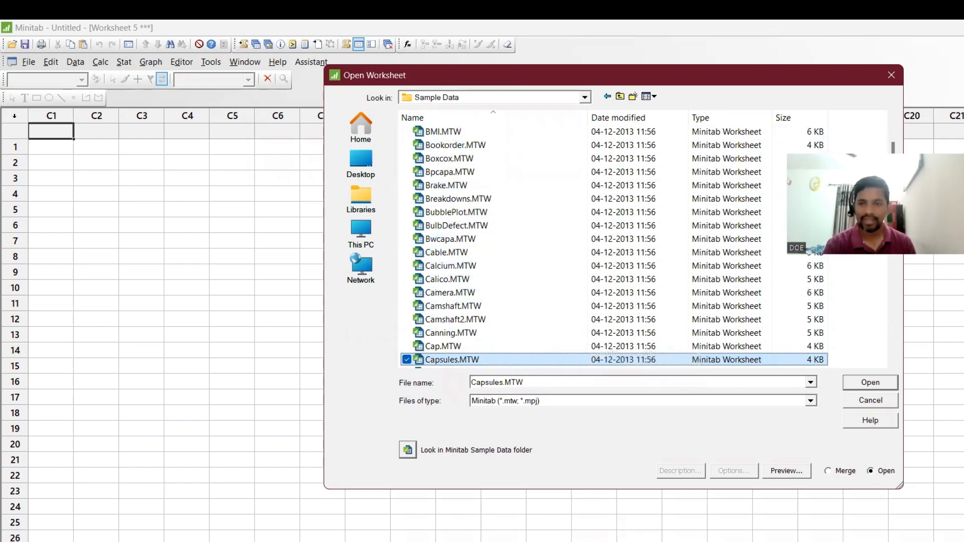
scroll(613, 247, up, 6)
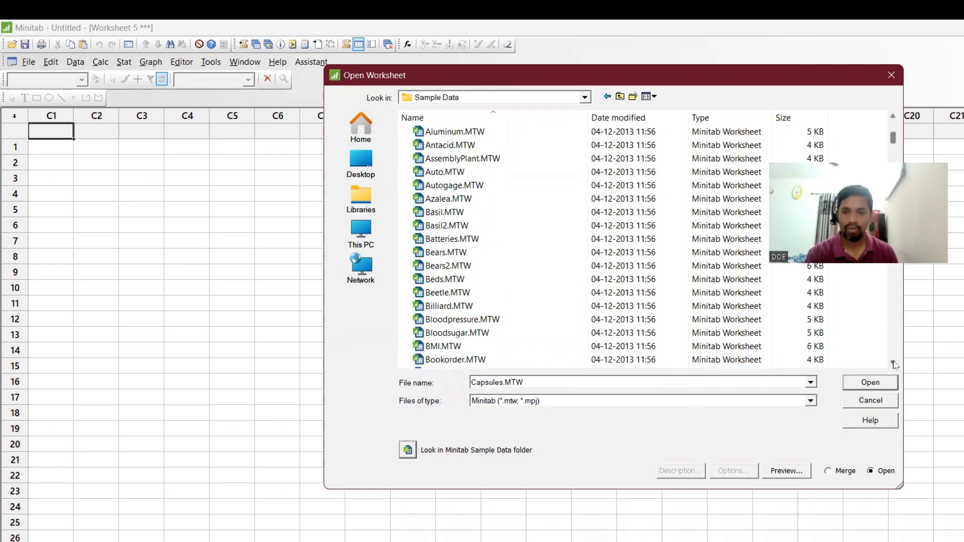
drag(894, 364, 895, 365)
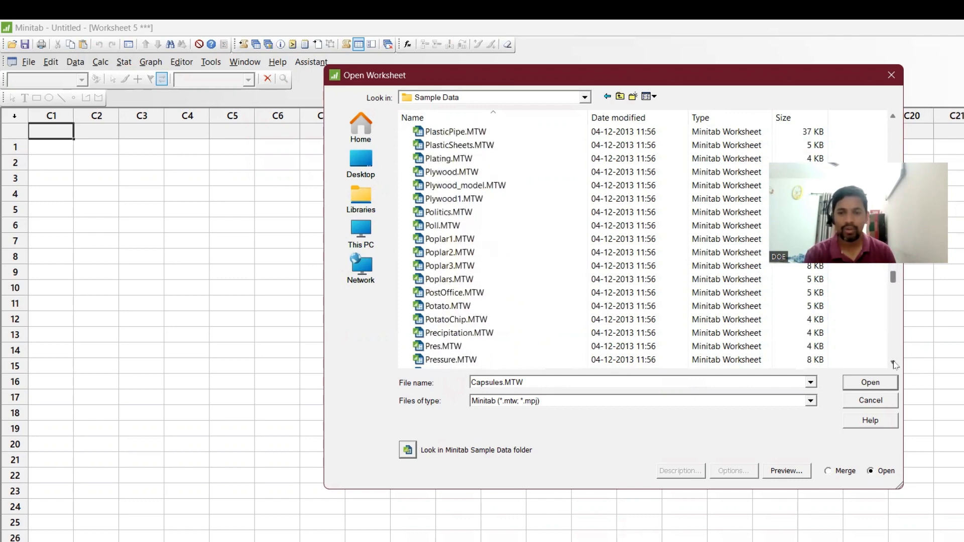
drag(894, 365, 895, 365)
click(894, 363)
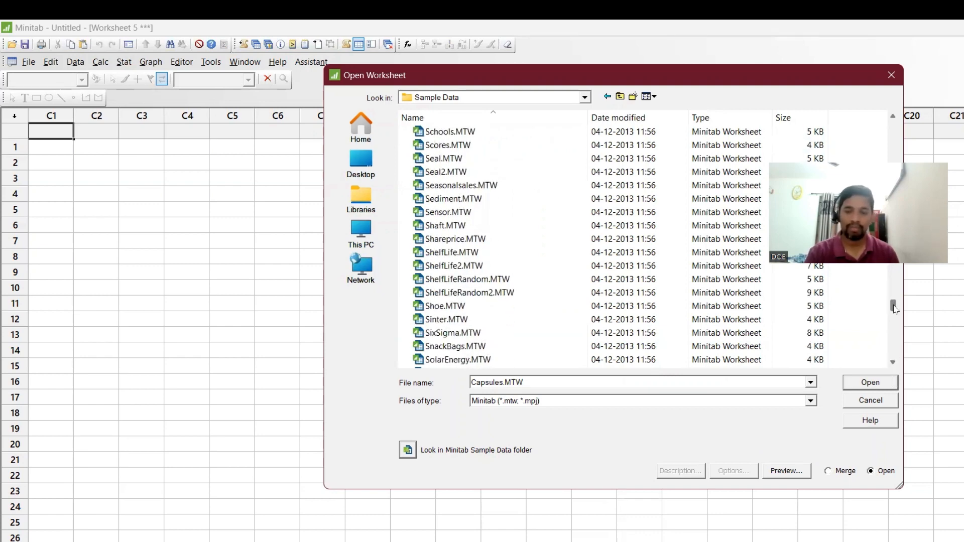
drag(895, 308, 894, 361)
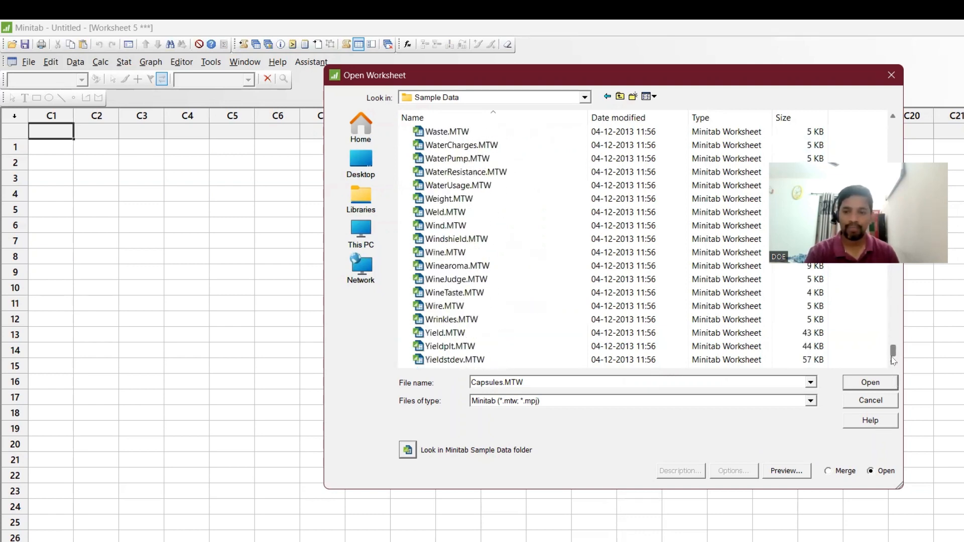
click(681, 362)
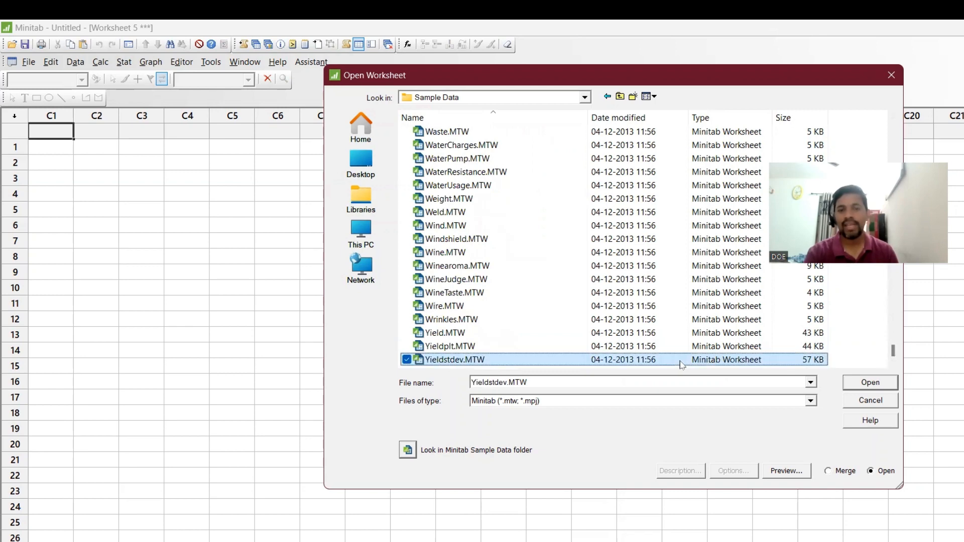
click(883, 385)
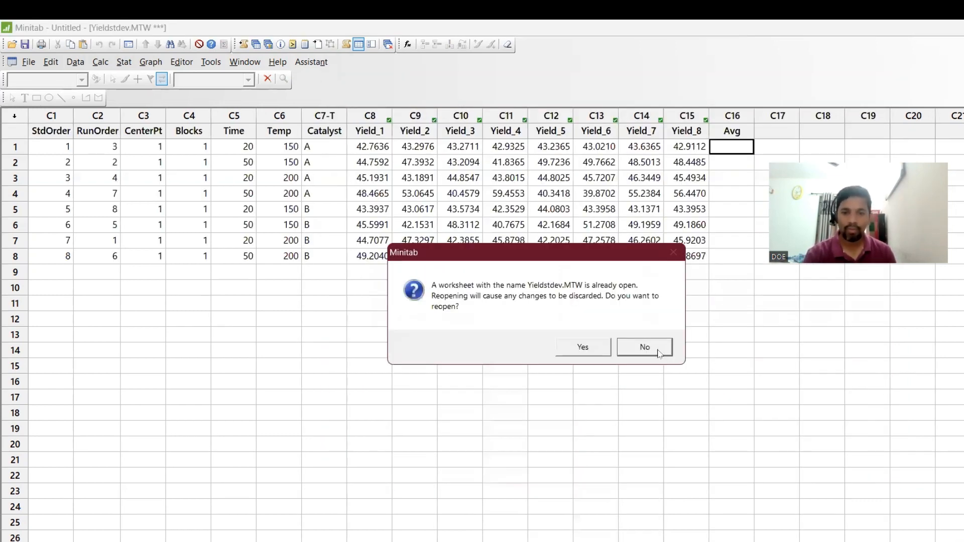
click(645, 347)
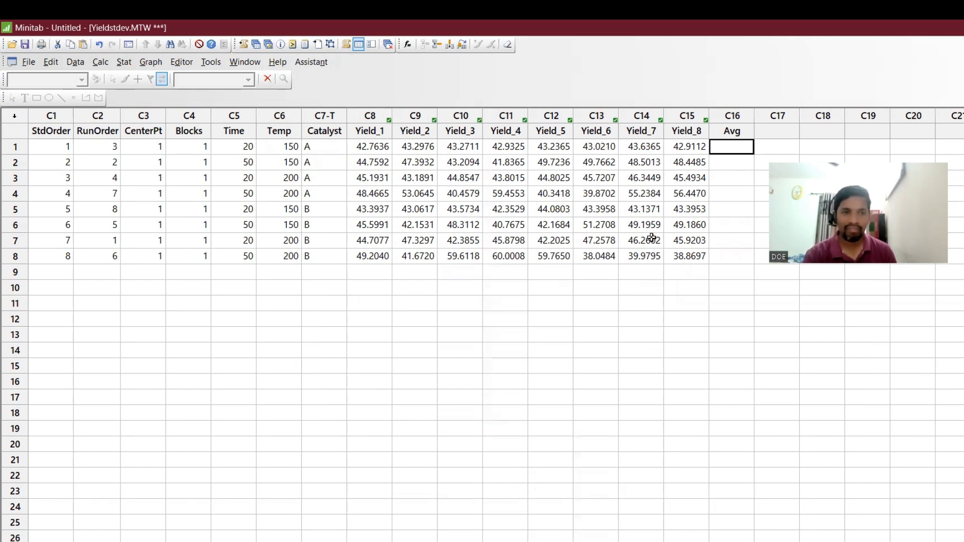
Calculate the row mean of Yield_1 through Yield_8 with Row Statistics and store the result in the Avg column.
click(100, 62)
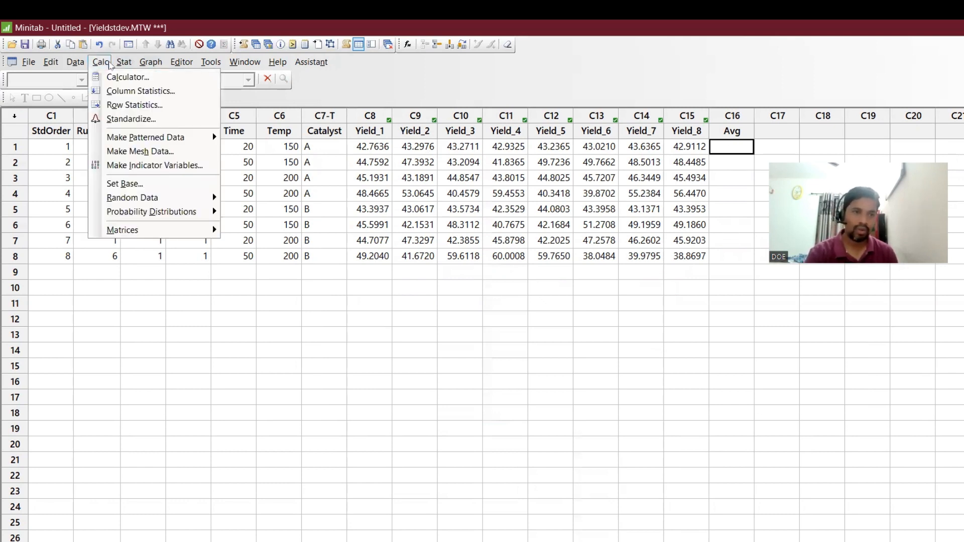
click(117, 101)
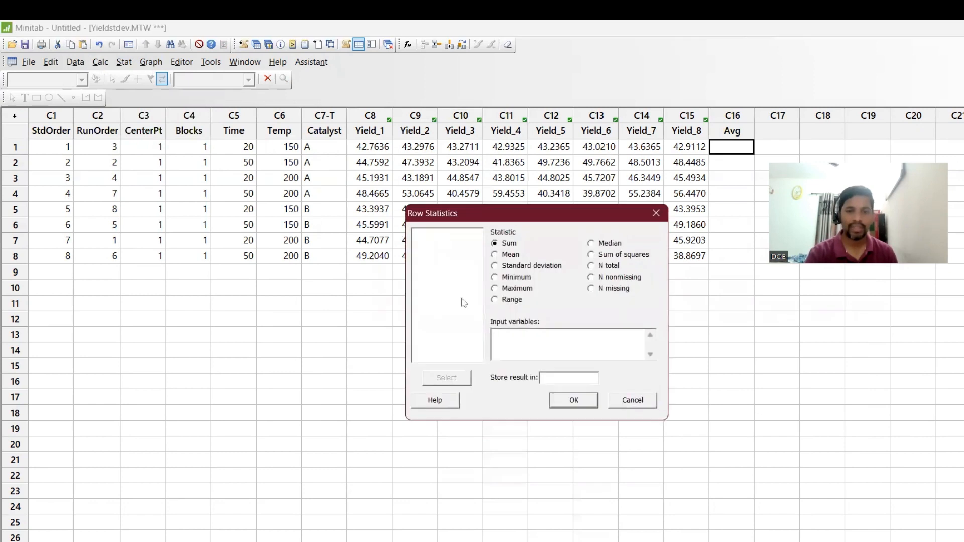
click(504, 255)
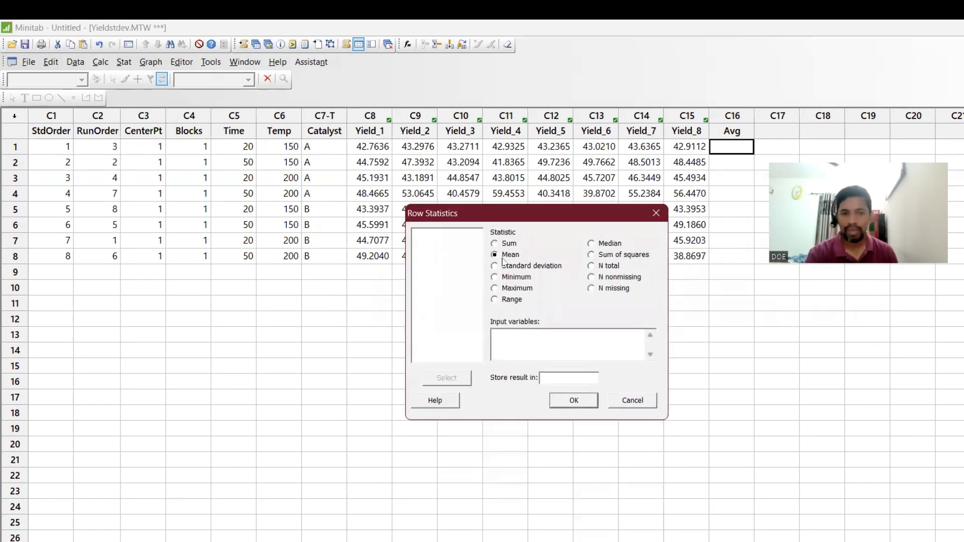
click(541, 340)
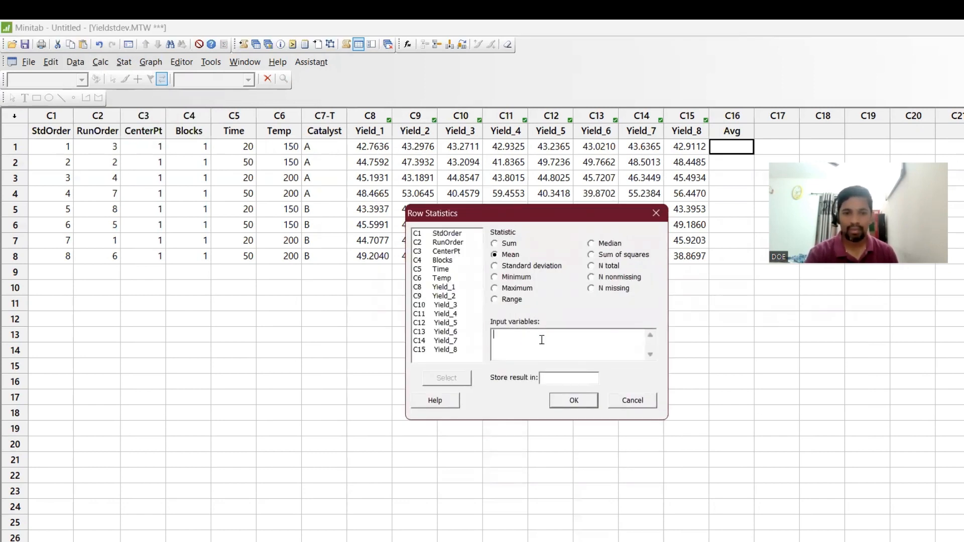
click(456, 296)
key(Up)
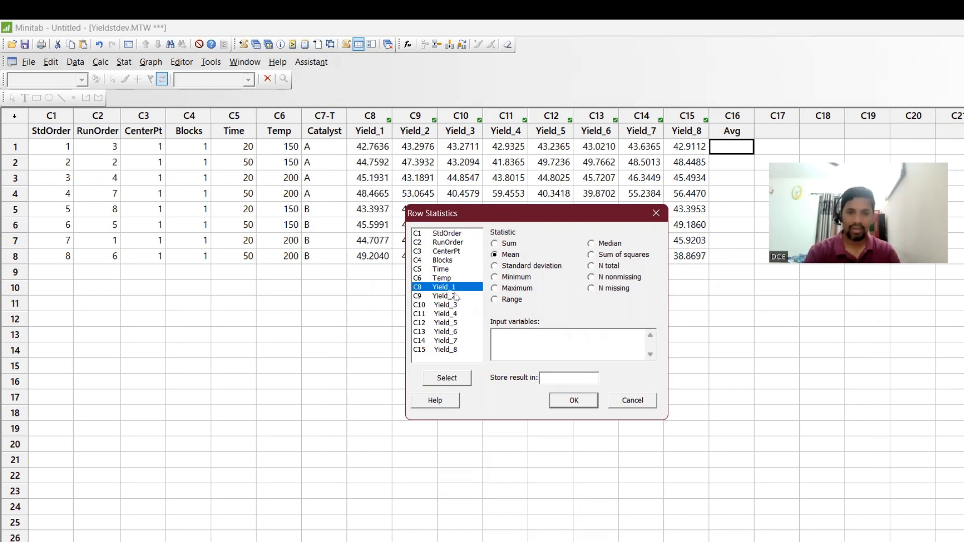
key(shift+Down)
key(shift+Down)
key(shift+Down)
key(shift+Down)
key(shift+Down)
key(shift+Down)
key(shift+Down)
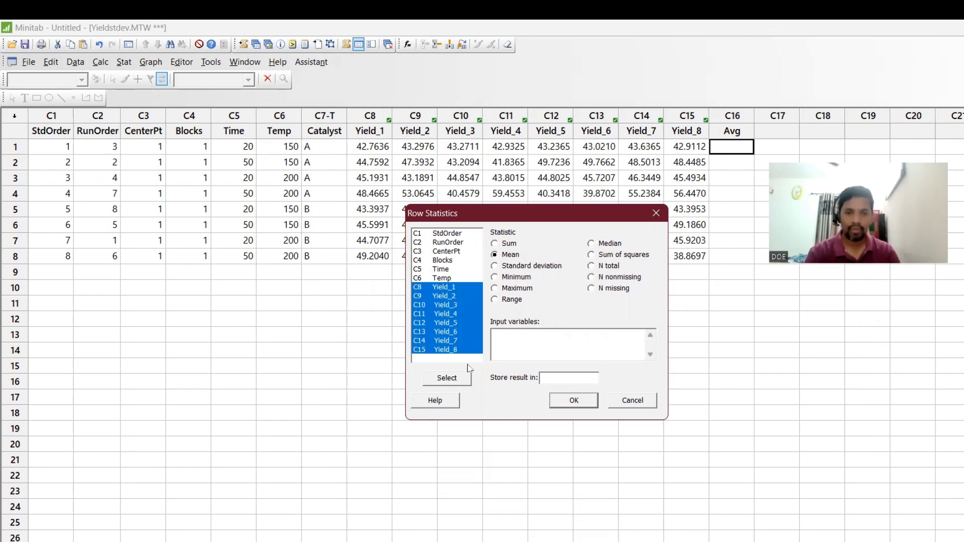
click(447, 377)
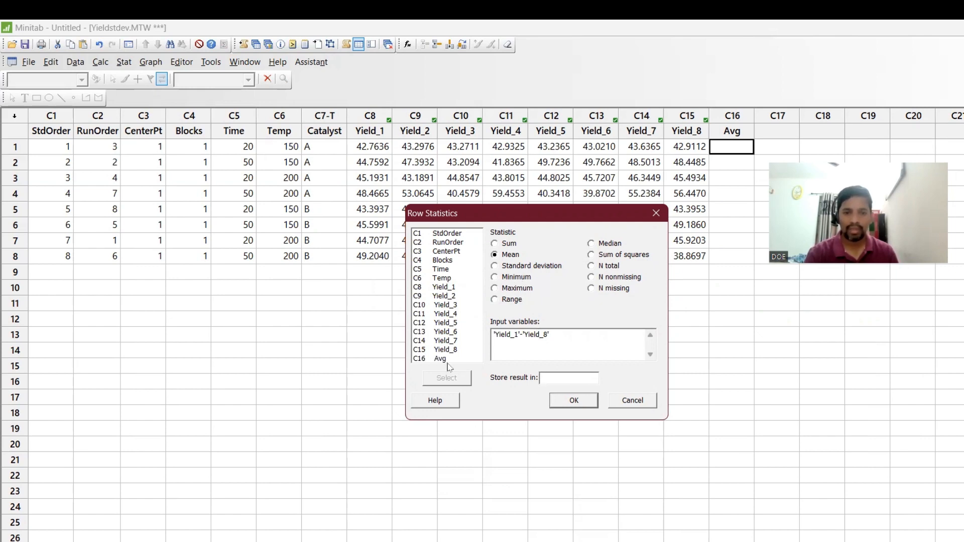
text(Avg)
click(575, 400)
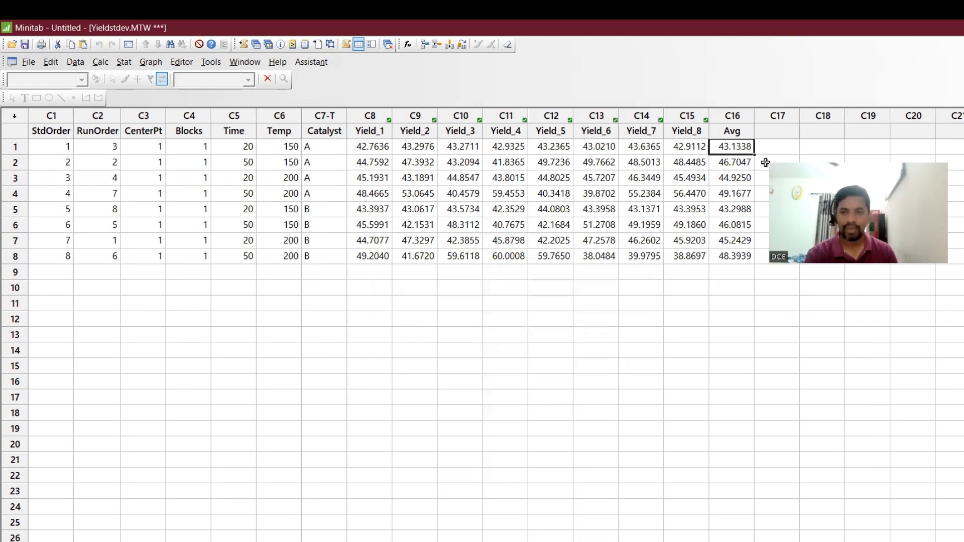
Name column C17 YieldSTD.
click(776, 133)
text(yield)
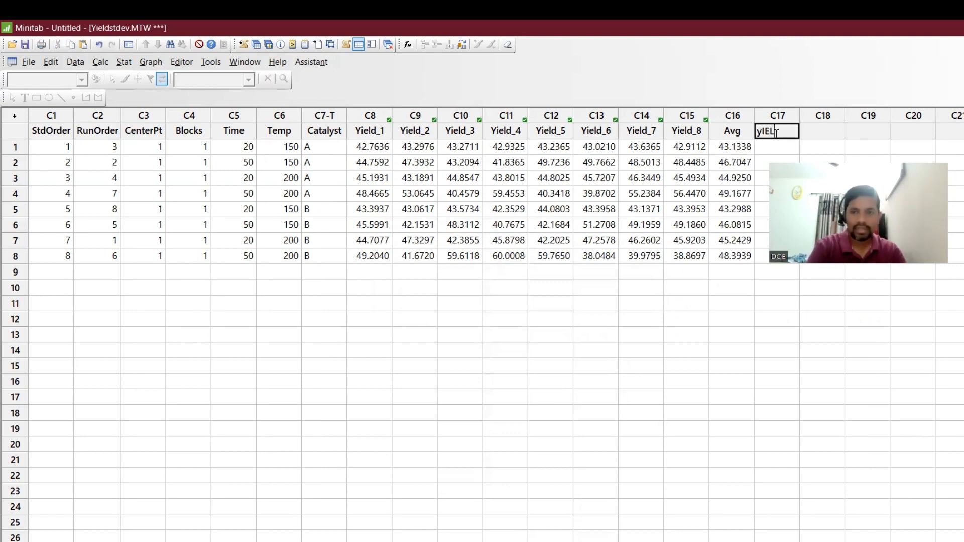
key(BackSpace)
key(BackSpace)
key(BackSpace)
key(BackSpace)
text(i)
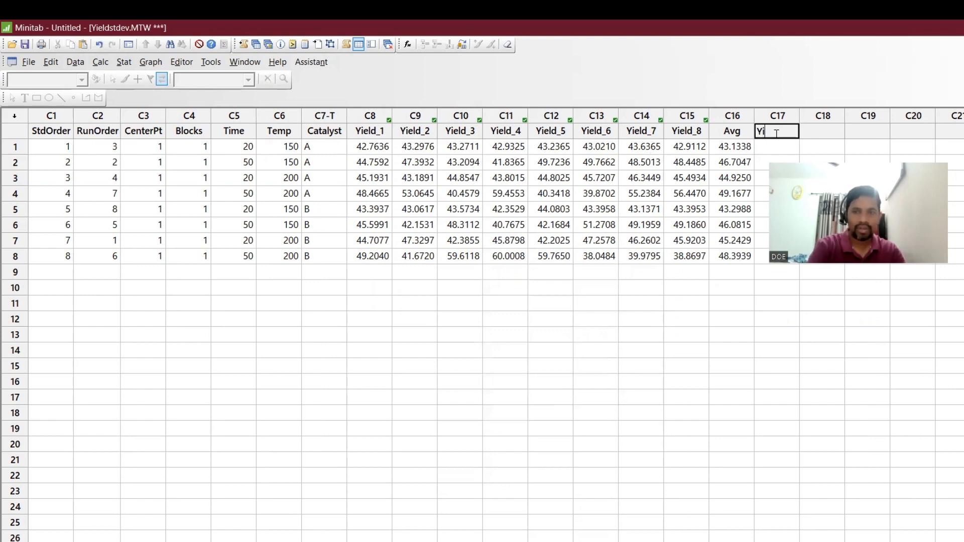
text(eldSTD)
key(Return)
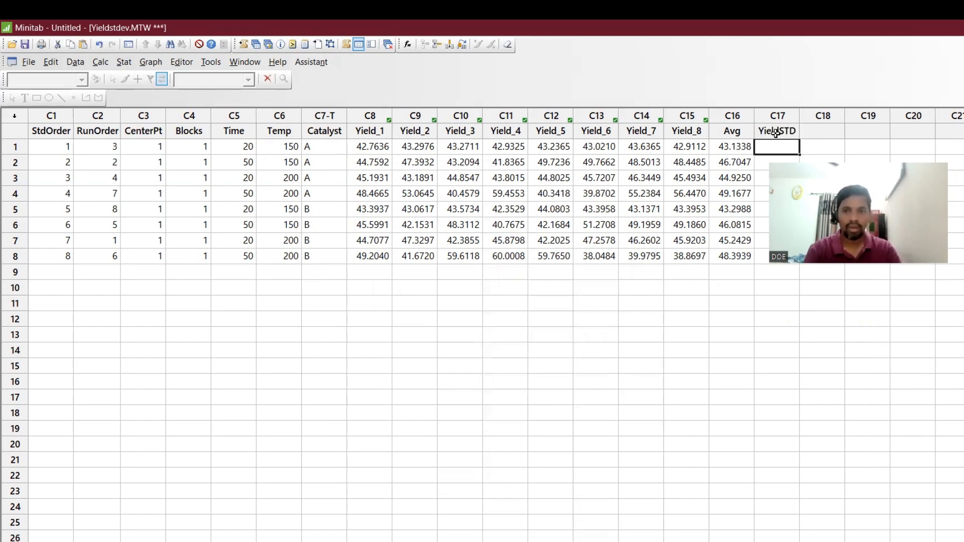
Calculate the row standard deviation of Yield_1 through Yield_8 and store the result in the YieldSTD column.
key(ctrl+e)
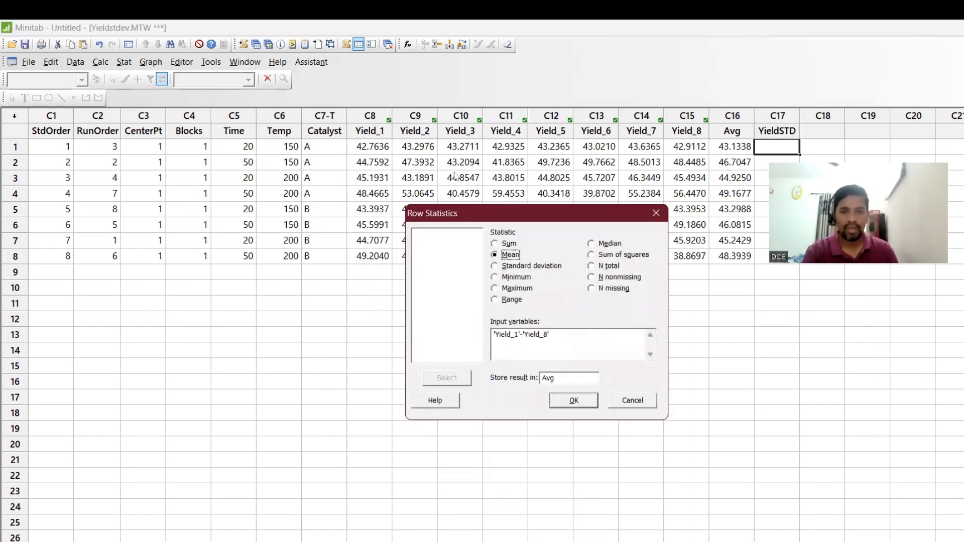
click(522, 269)
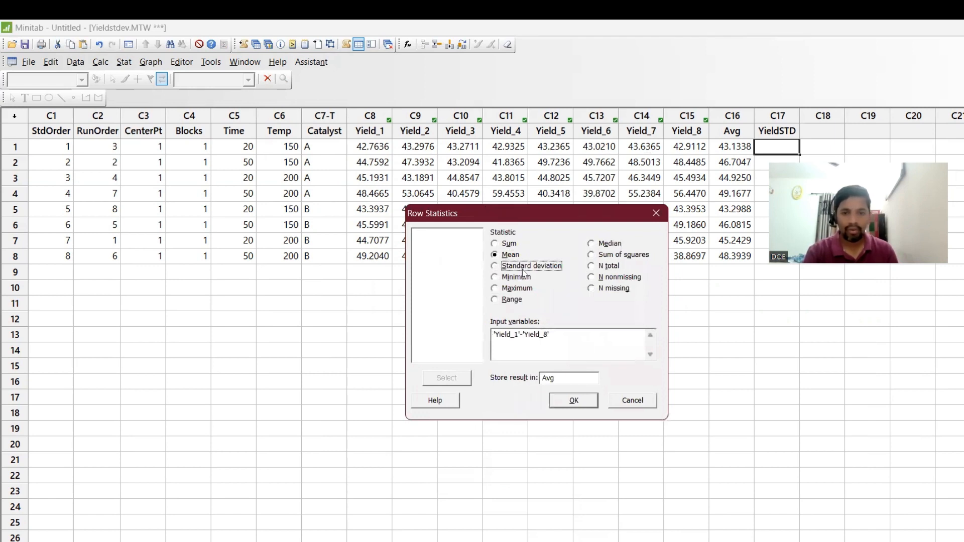
click(559, 333)
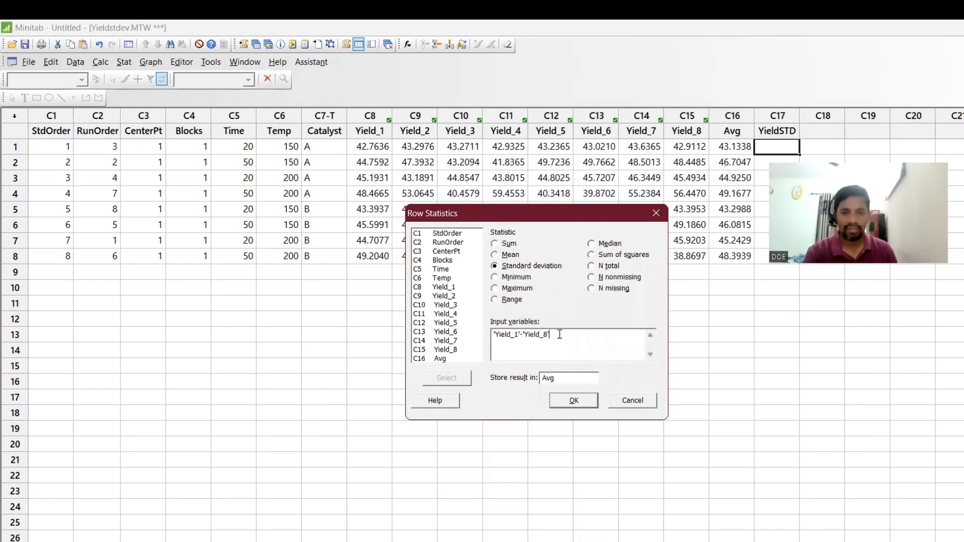
click(572, 378)
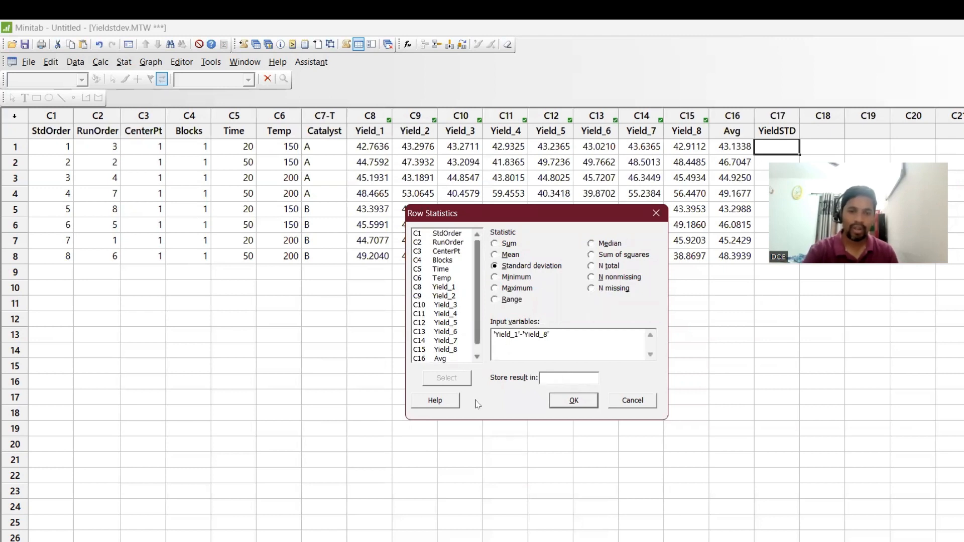
scroll(457, 351, down, 1)
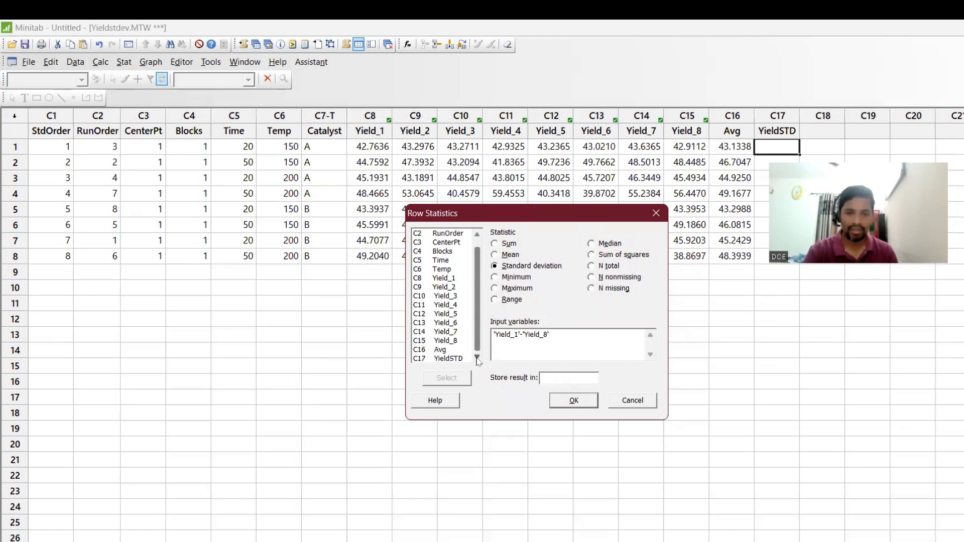
click(459, 359)
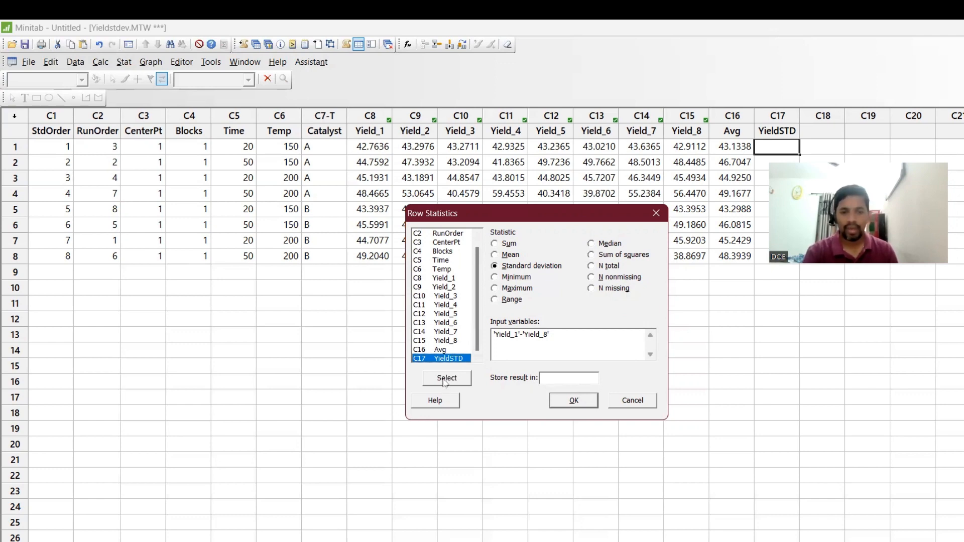
click(445, 381)
click(587, 400)
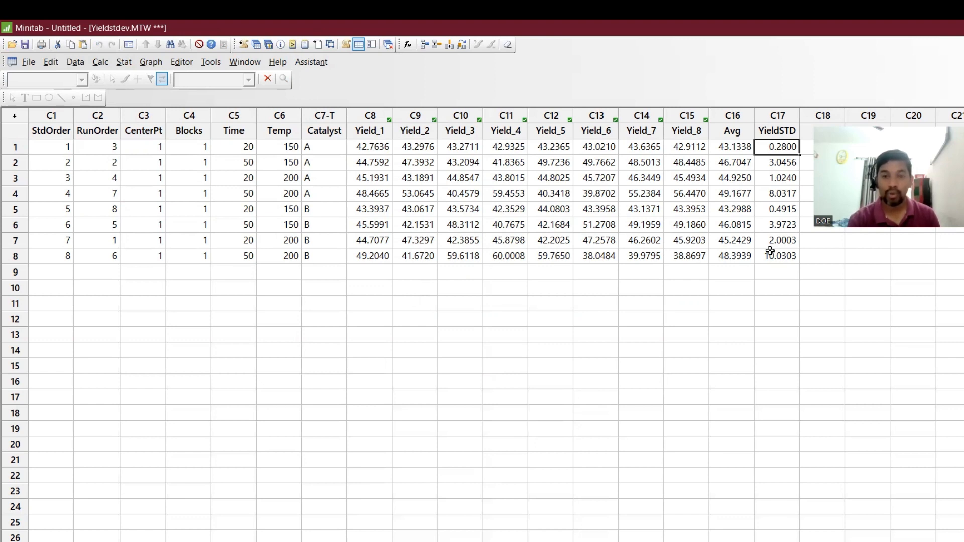
Run an Anderson-Darling normality test on the Avg column.
click(124, 62)
mouse_move(134, 80)
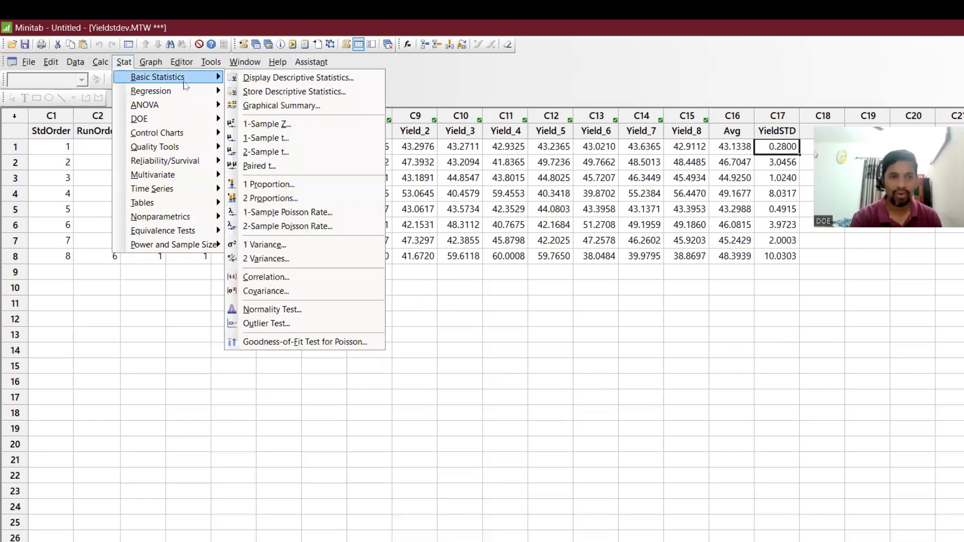
click(311, 311)
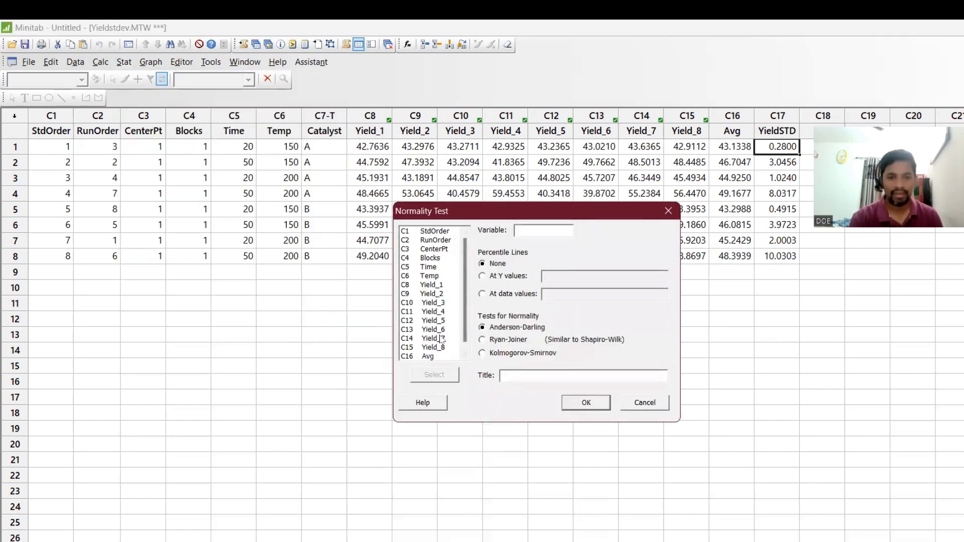
double_click(428, 357)
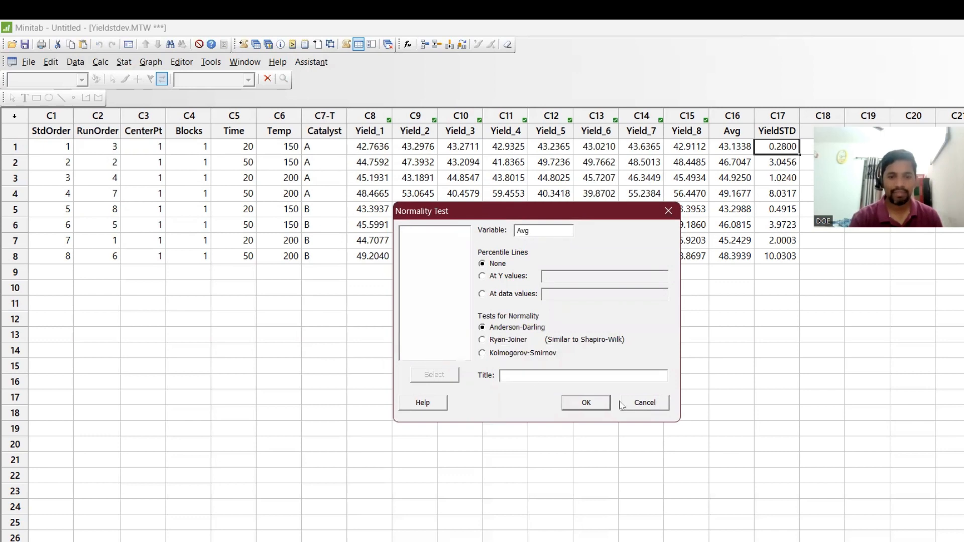
click(601, 405)
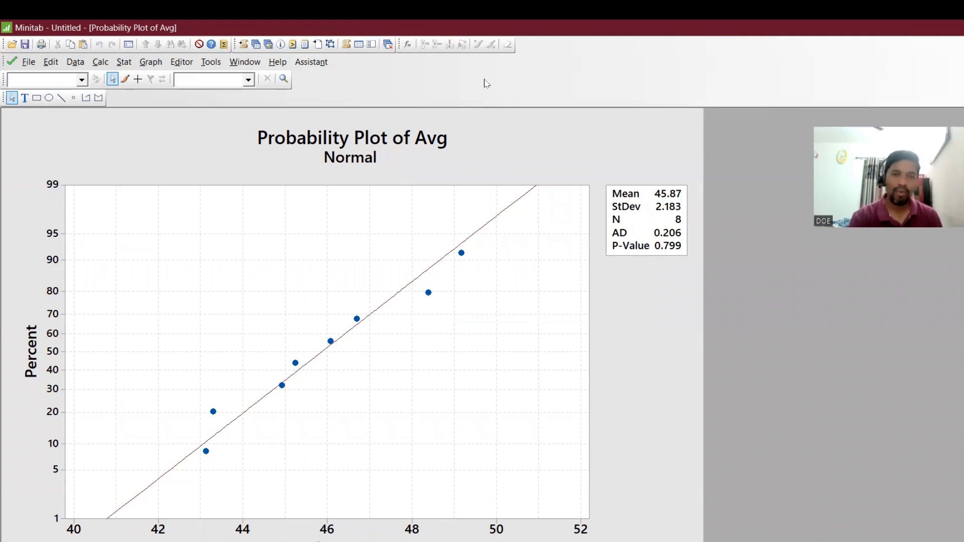
Start a custom 2-level factorial design on the Yieldstdev.MTW worksheet with Time, Temp and Catalyst as factors.
click(256, 44)
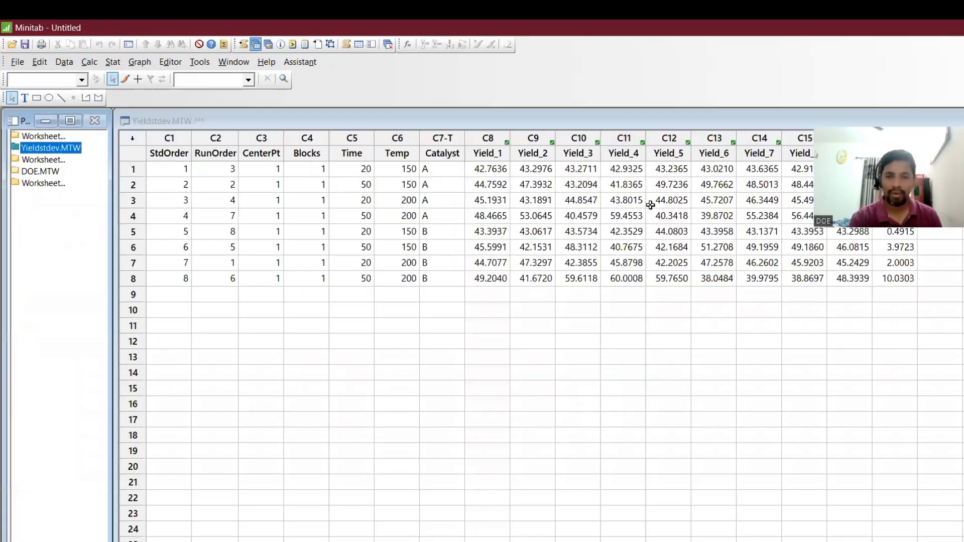
click(604, 62)
click(112, 62)
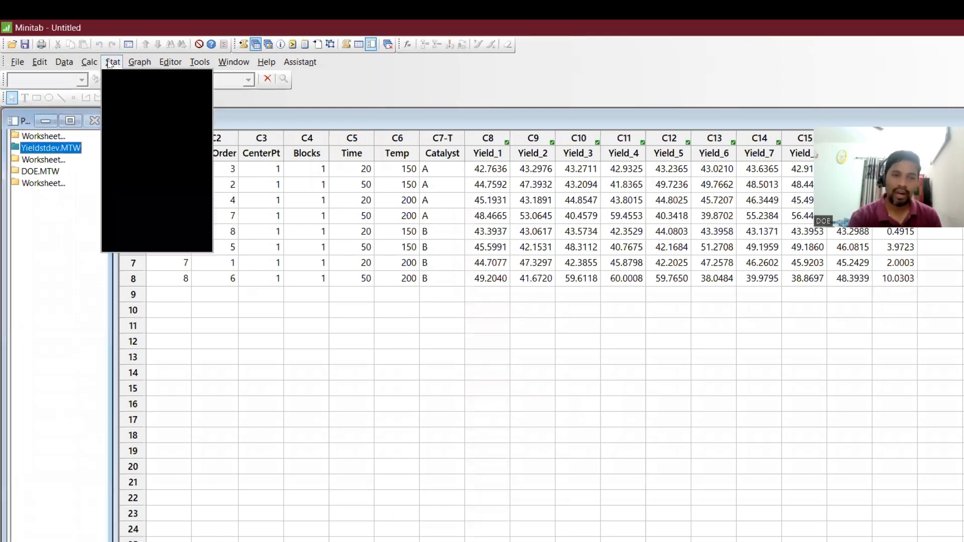
mouse_move(140, 124)
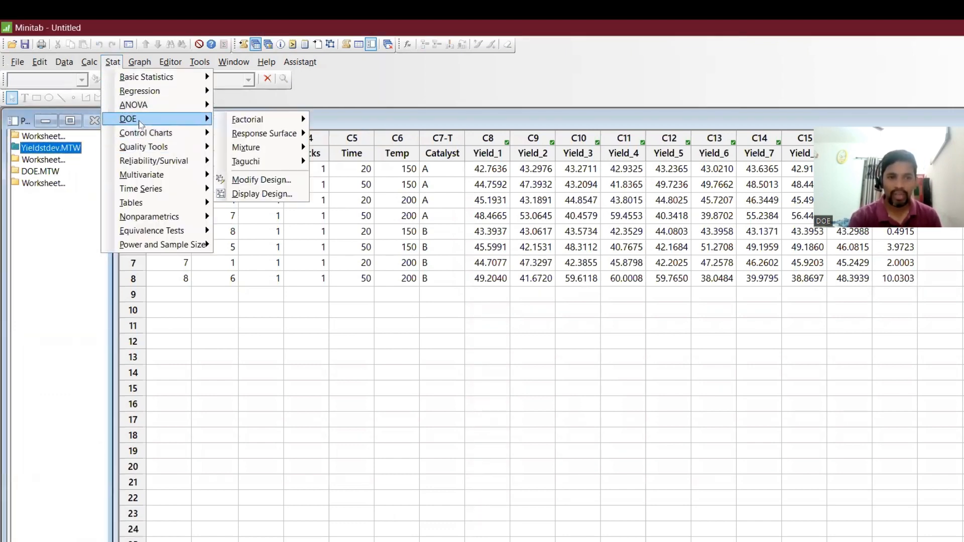
mouse_move(260, 125)
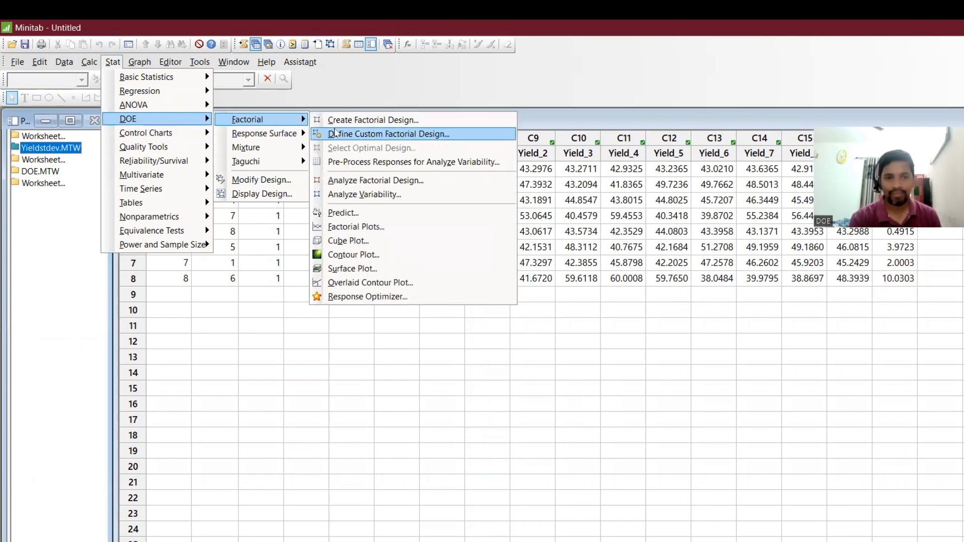
click(349, 134)
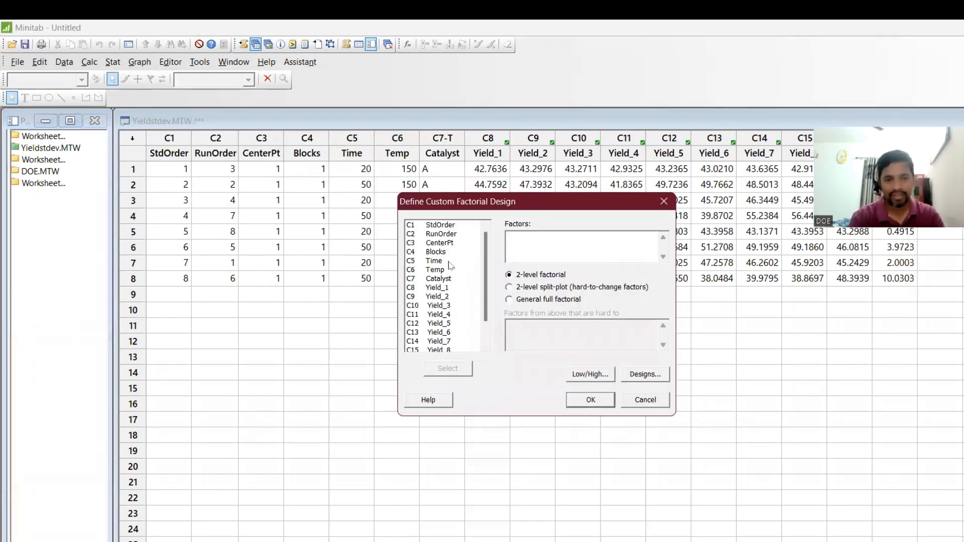
click(449, 261)
drag(450, 265, 449, 279)
click(460, 373)
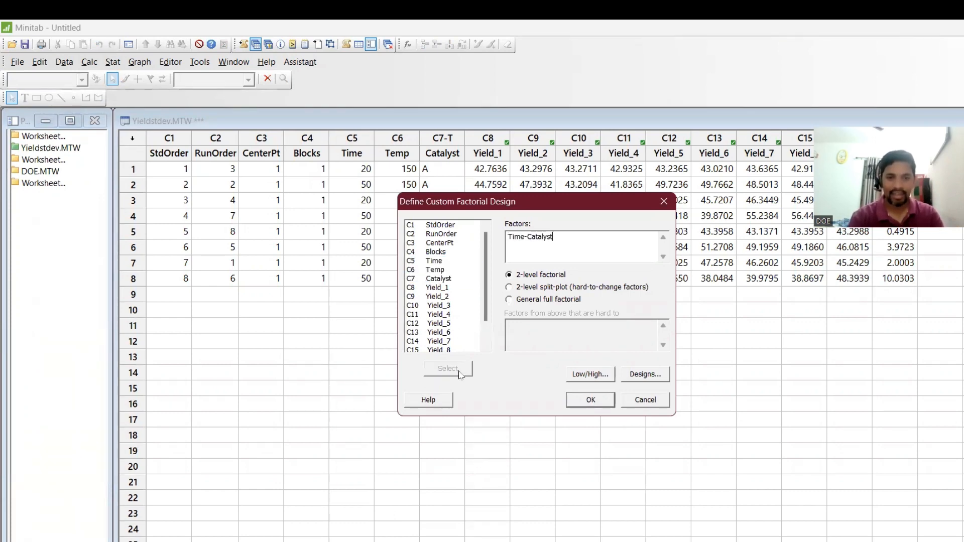
Accept the uncoded low and high levels of the three factors and define the custom design.
click(590, 374)
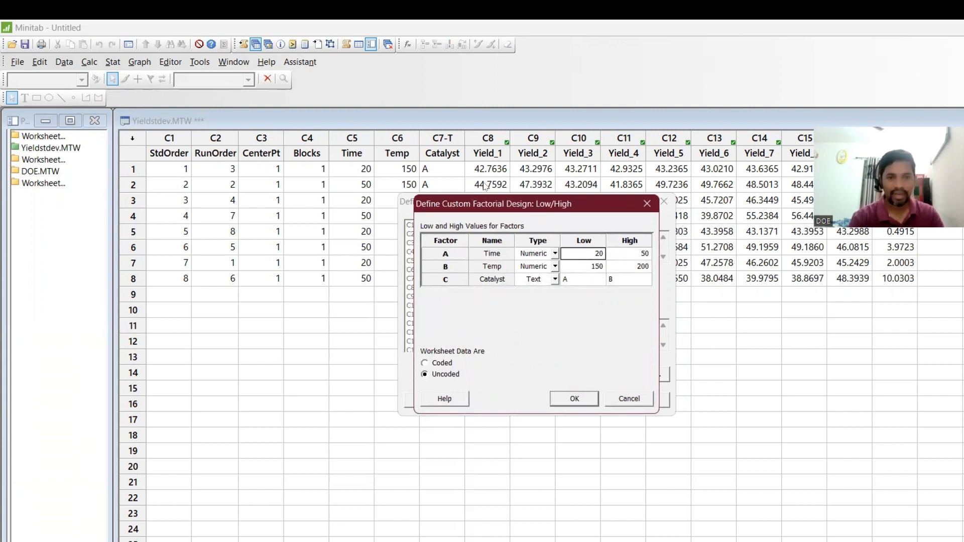
drag(485, 210, 703, 211)
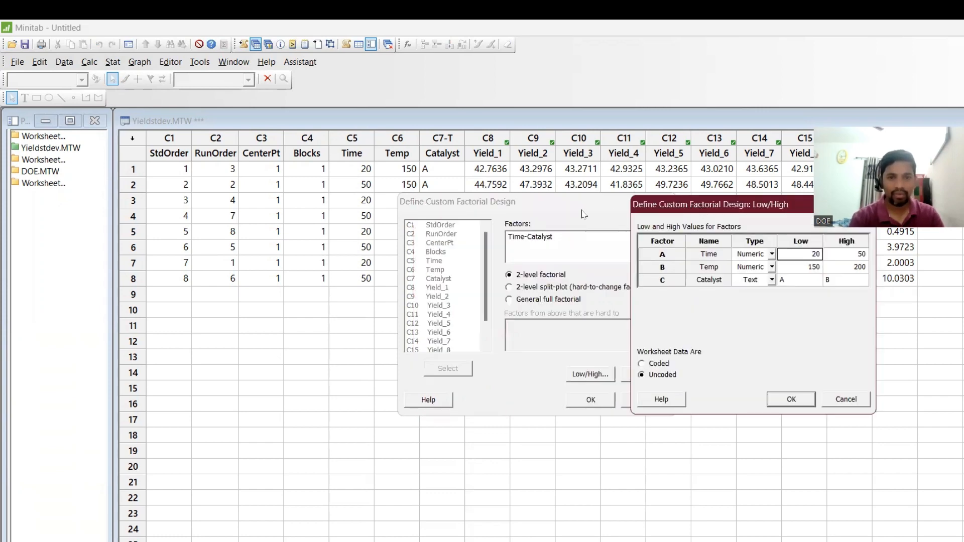
click(515, 285)
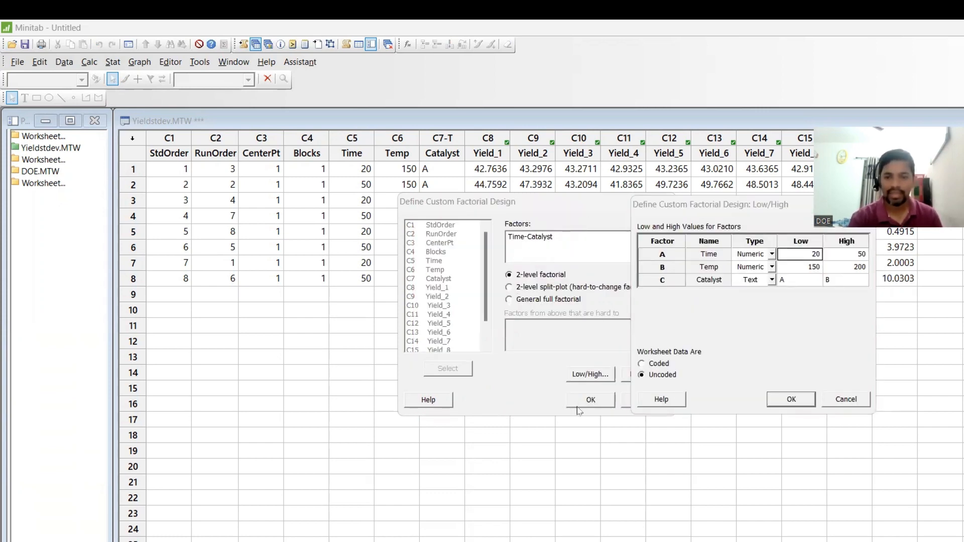
click(576, 406)
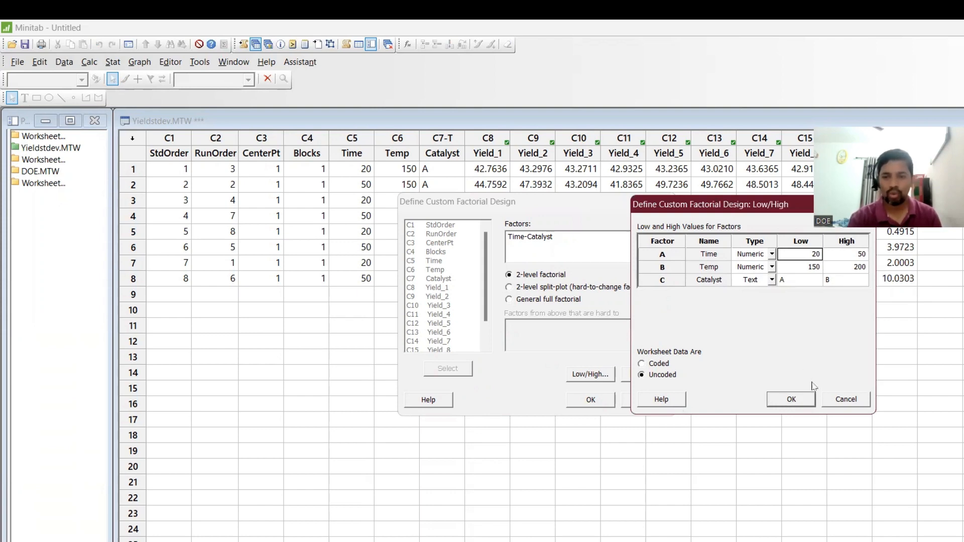
click(807, 401)
click(602, 397)
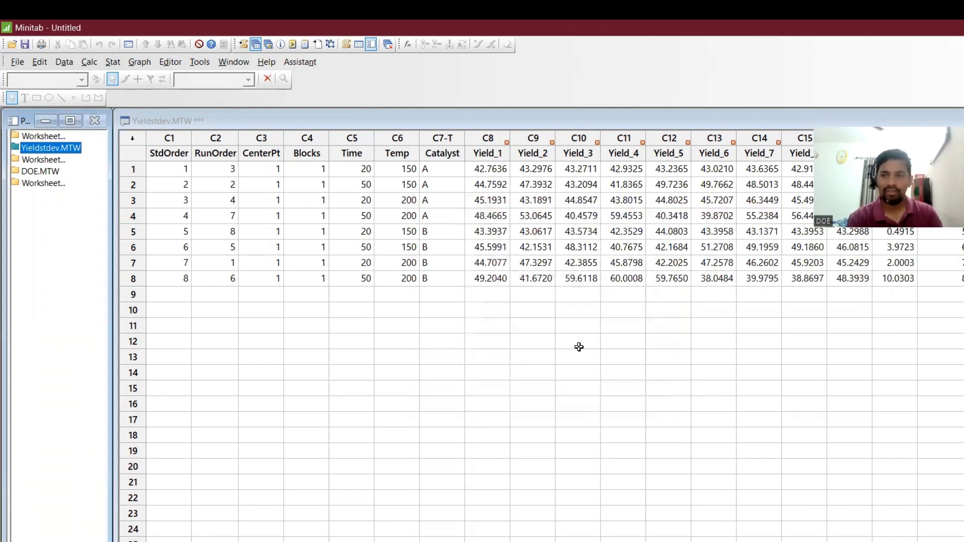
click(702, 342)
key(ctrl+e)
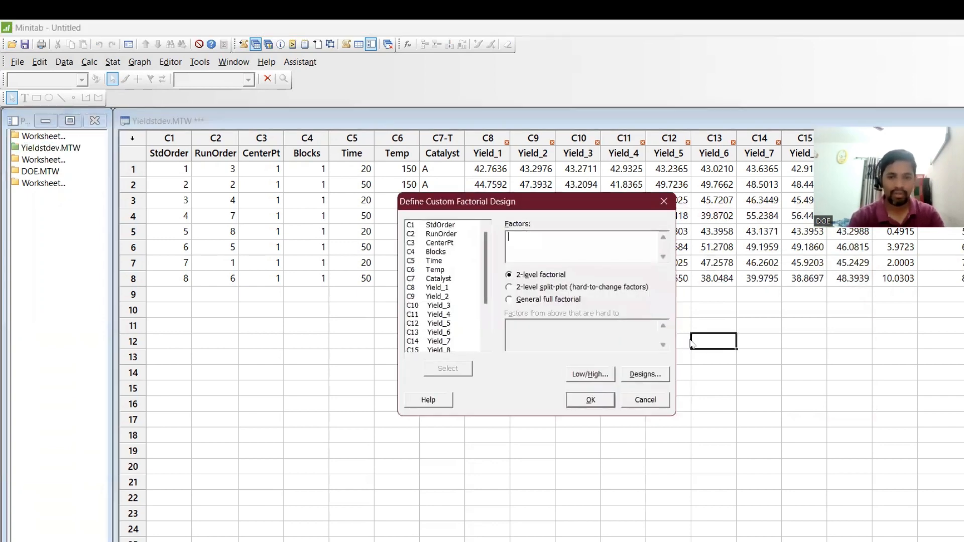
click(639, 374)
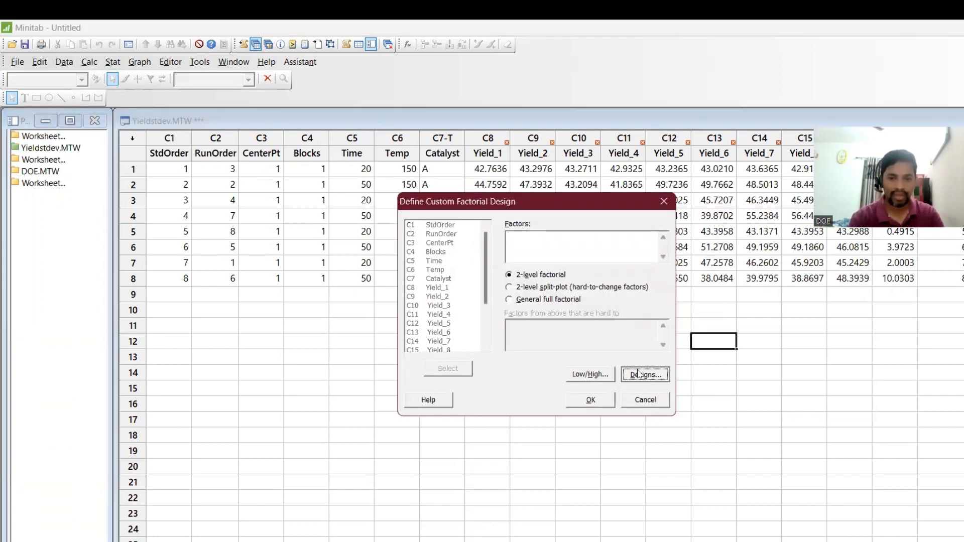
click(601, 344)
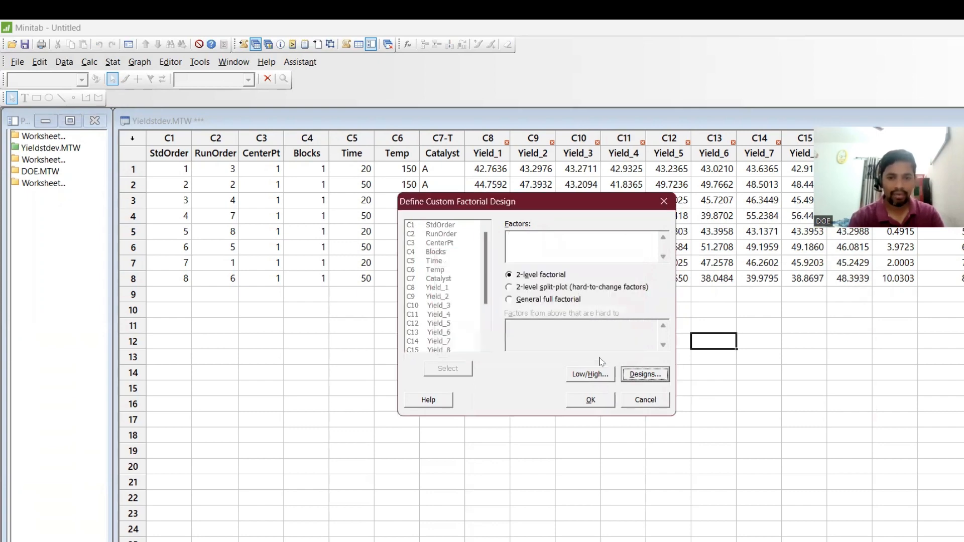
click(604, 377)
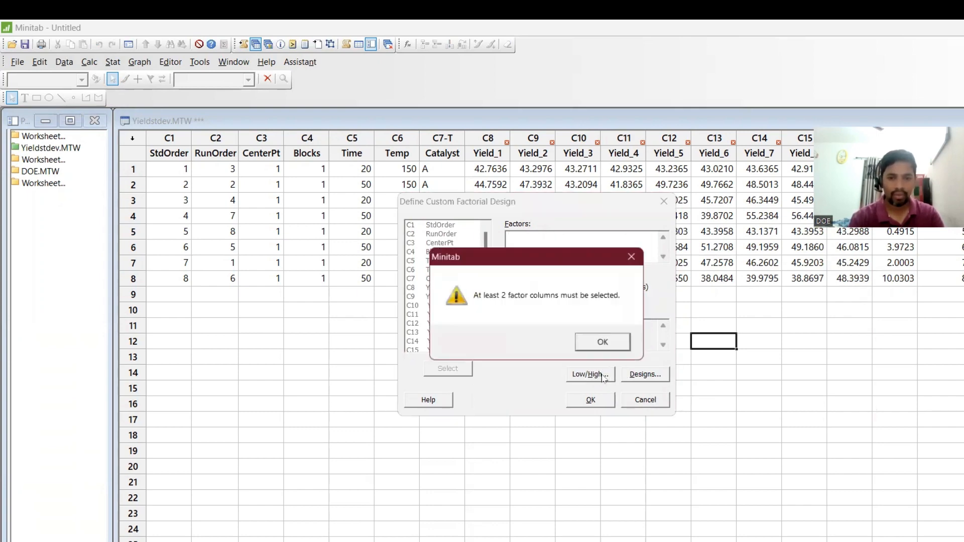
click(611, 347)
click(646, 400)
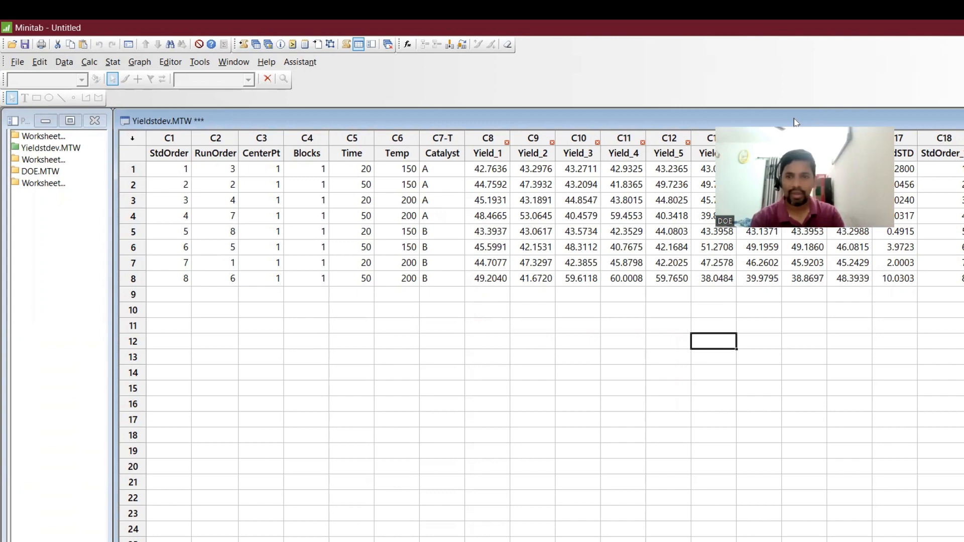
Set up the custom 2-level factorial design again with Time, Temp and Catalyst as factors, accepting their uncoded low and high levels.
click(112, 61)
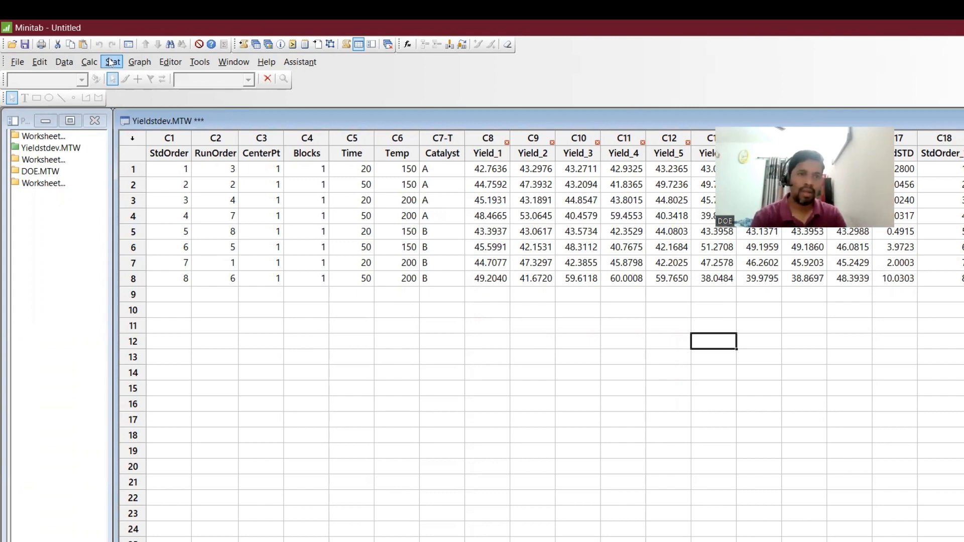
mouse_move(141, 125)
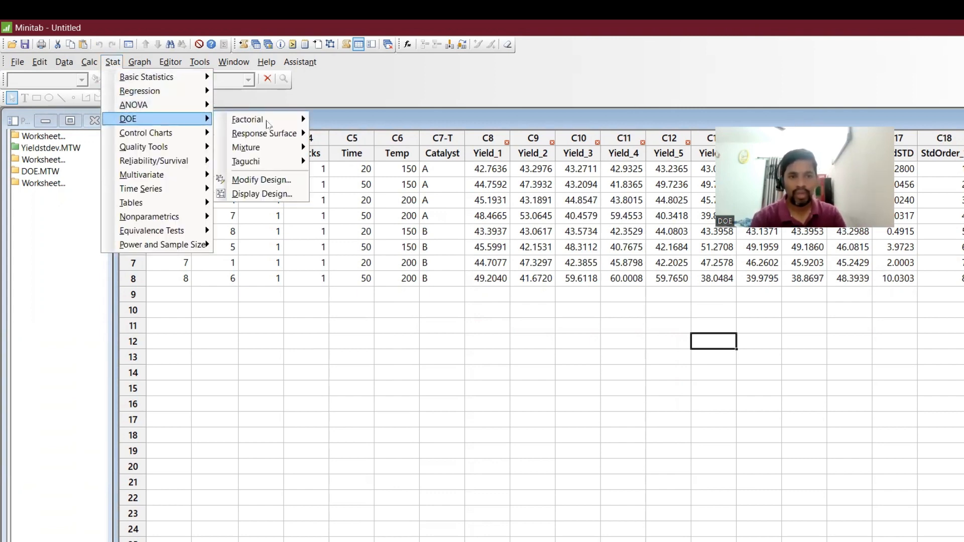
mouse_move(248, 121)
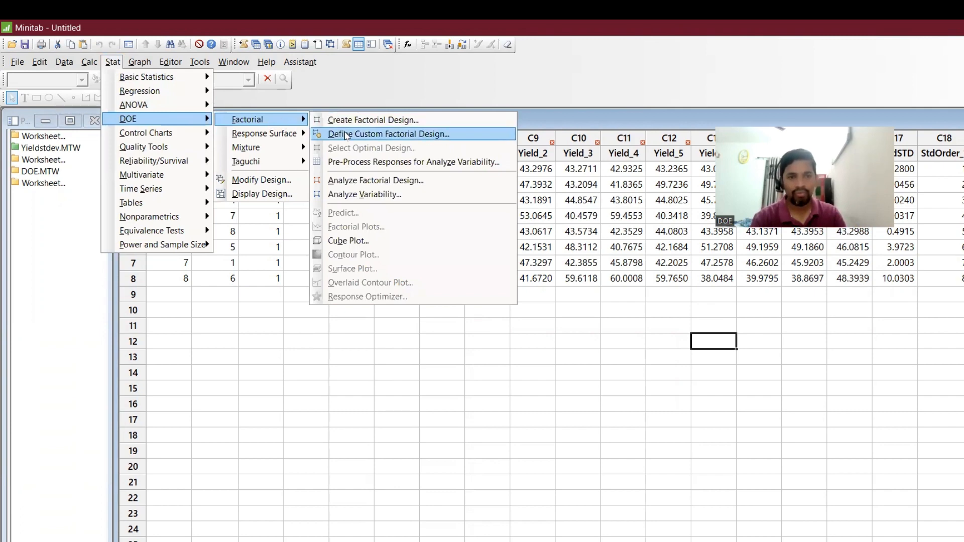
click(346, 134)
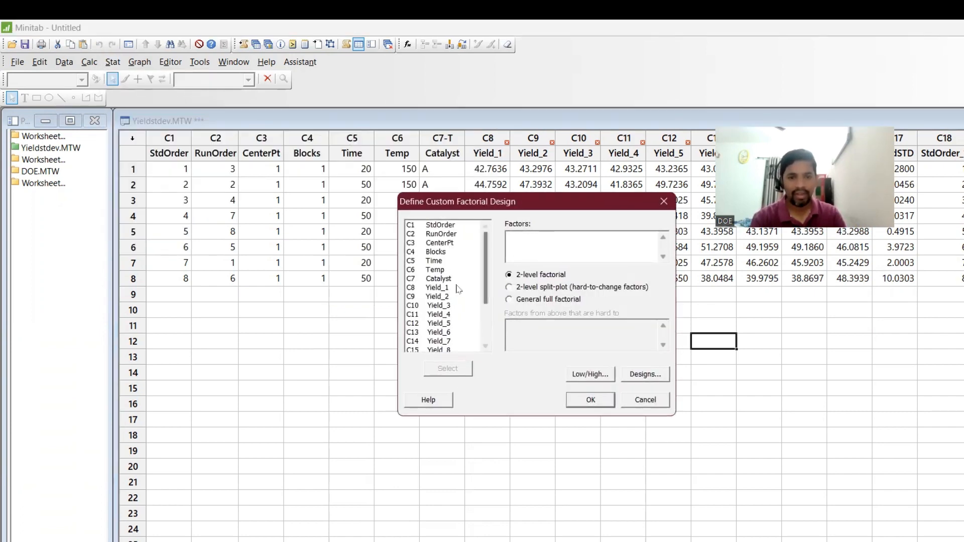
click(434, 260)
click(436, 271)
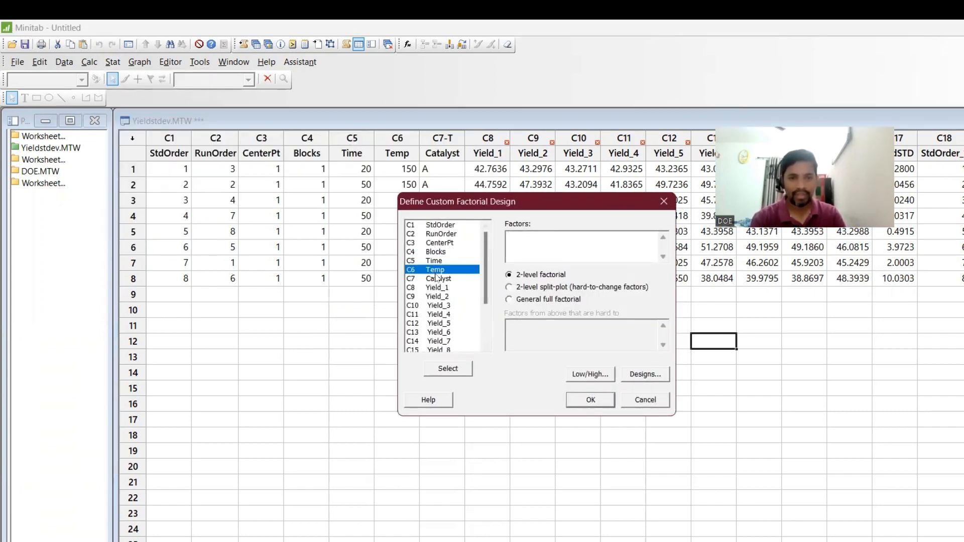
shift+click(436, 277)
ctrl+click(437, 278)
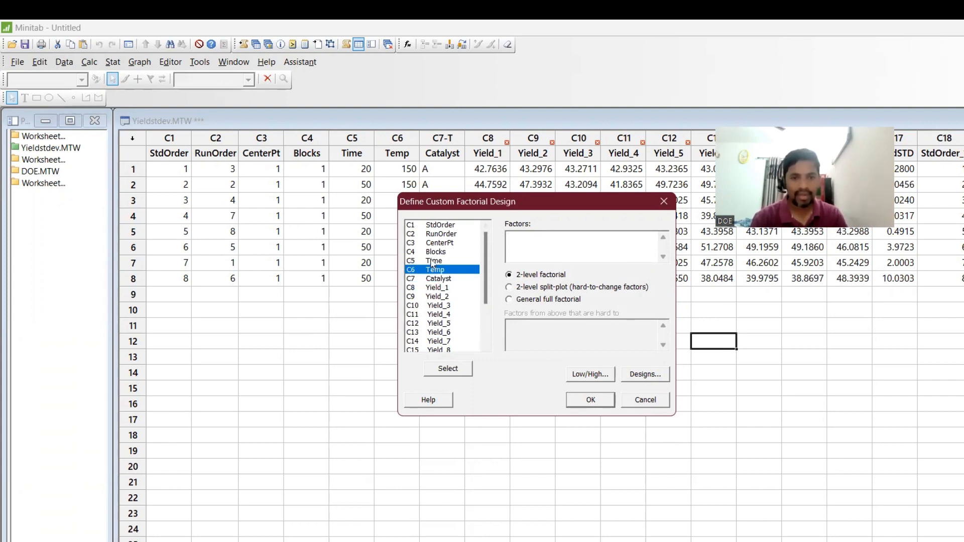
click(432, 262)
key(shift+Down)
key(shift+Down)
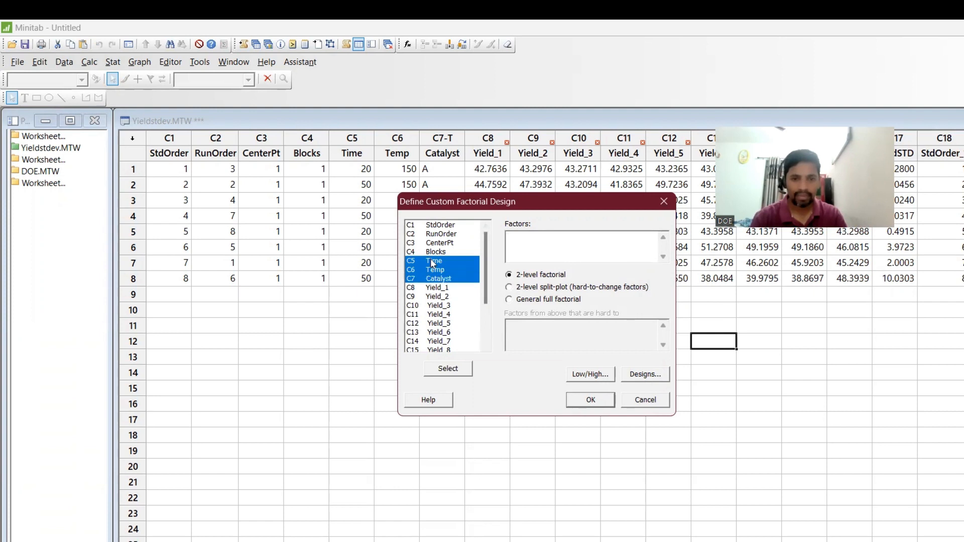
click(454, 371)
click(604, 380)
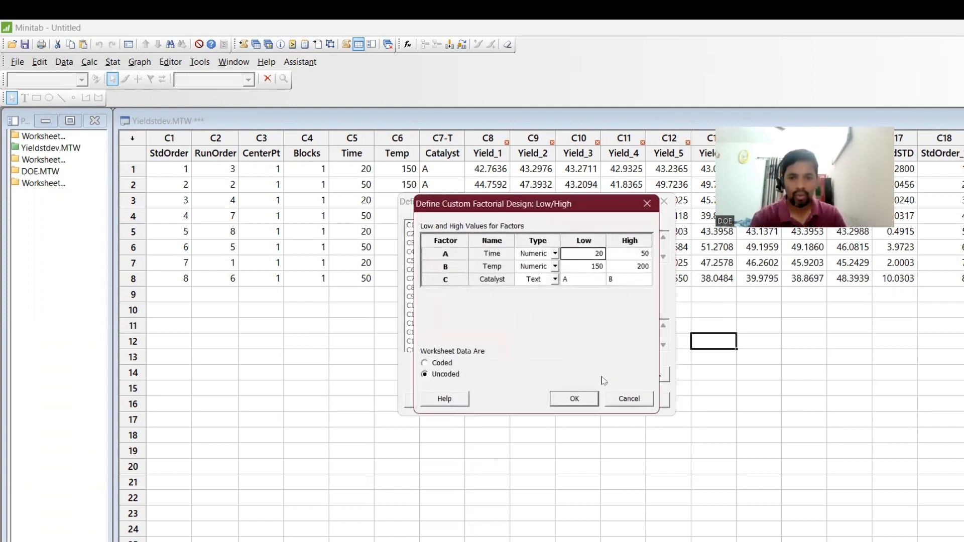
click(575, 399)
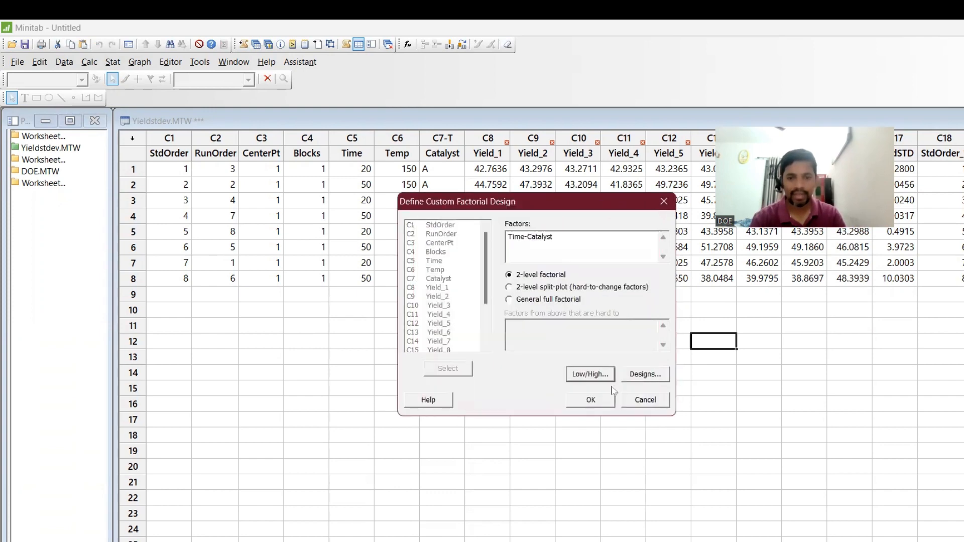
Specify StdOrder as the design's standard order column and RunOrder as its run order column.
click(635, 380)
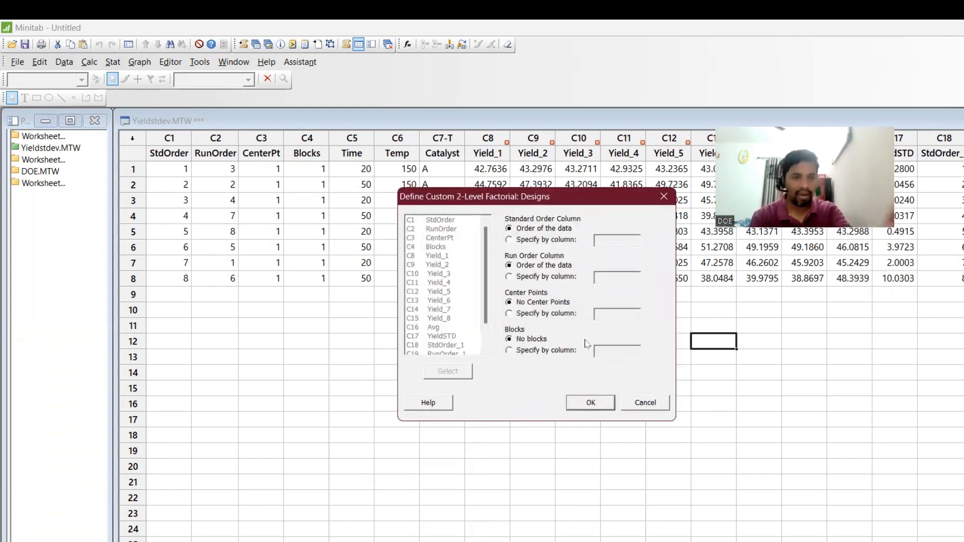
click(559, 240)
click(619, 241)
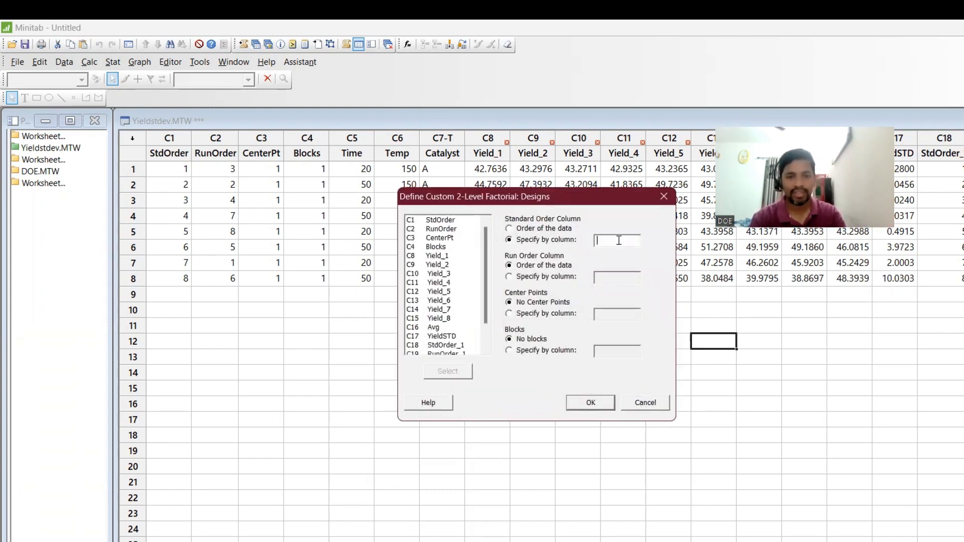
double_click(432, 221)
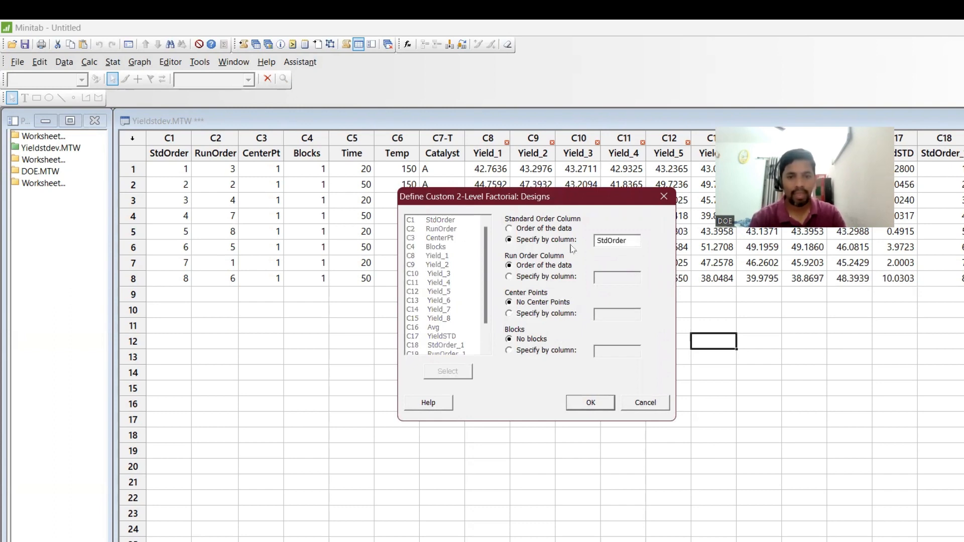
click(565, 277)
click(616, 277)
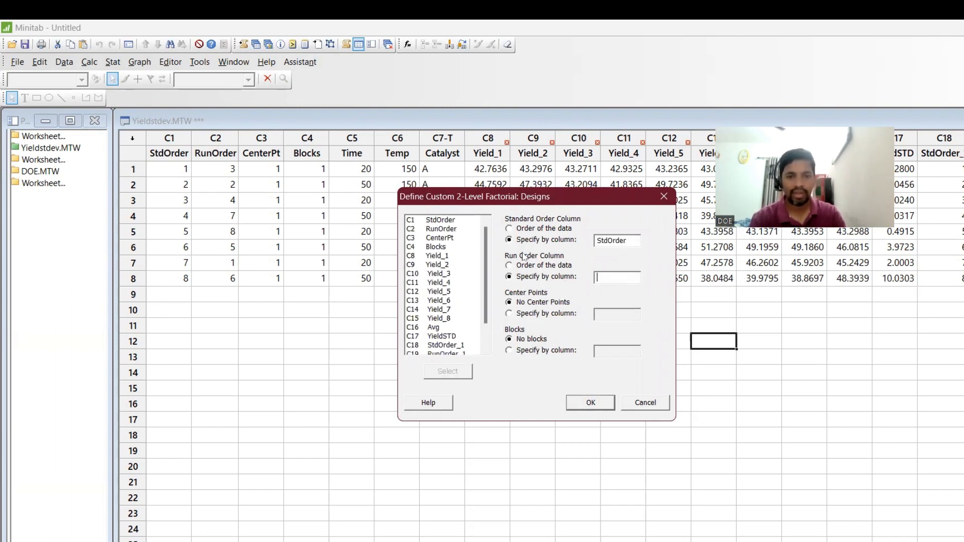
double_click(441, 228)
Specify CenterPt as the center points column and Blocks as the blocks column, and finish defining the custom design.
click(546, 312)
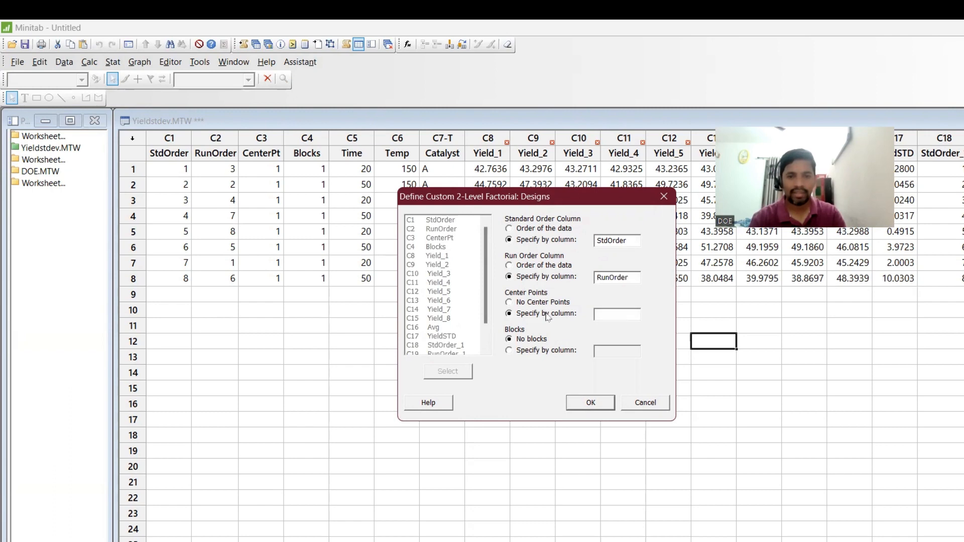
click(623, 313)
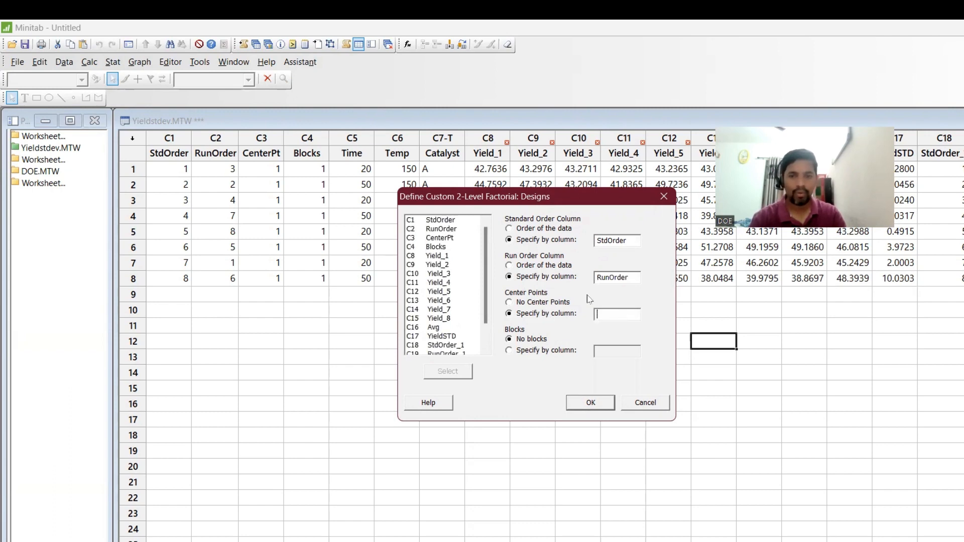
double_click(434, 238)
click(535, 351)
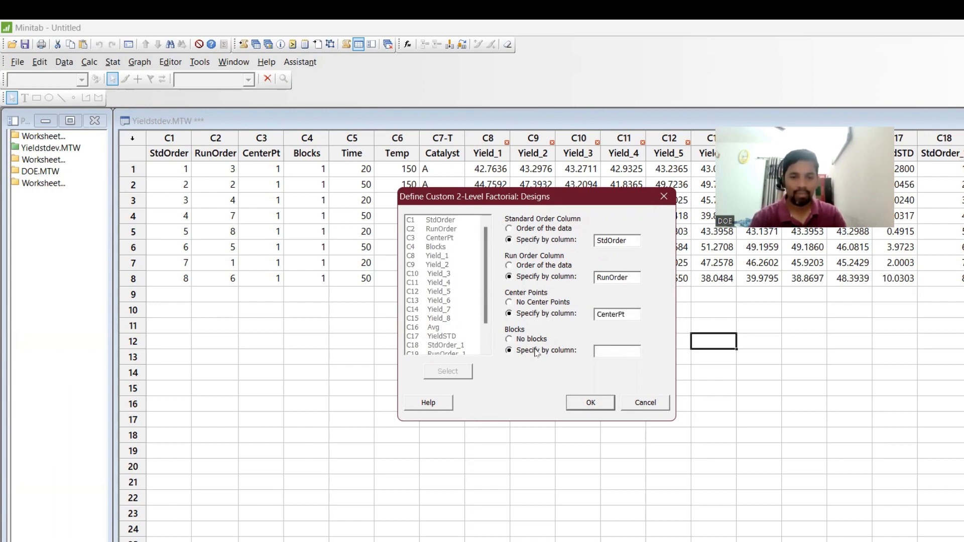
click(603, 350)
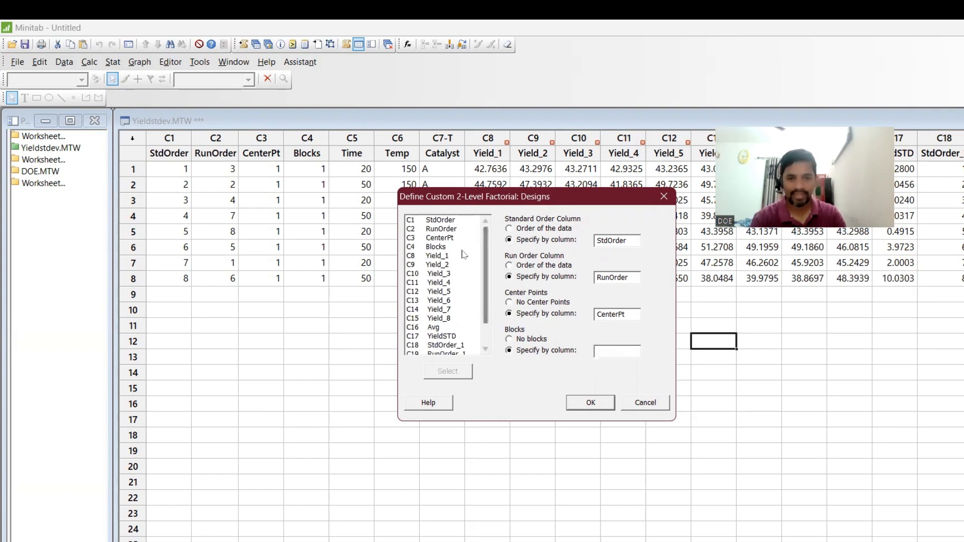
double_click(442, 247)
click(597, 407)
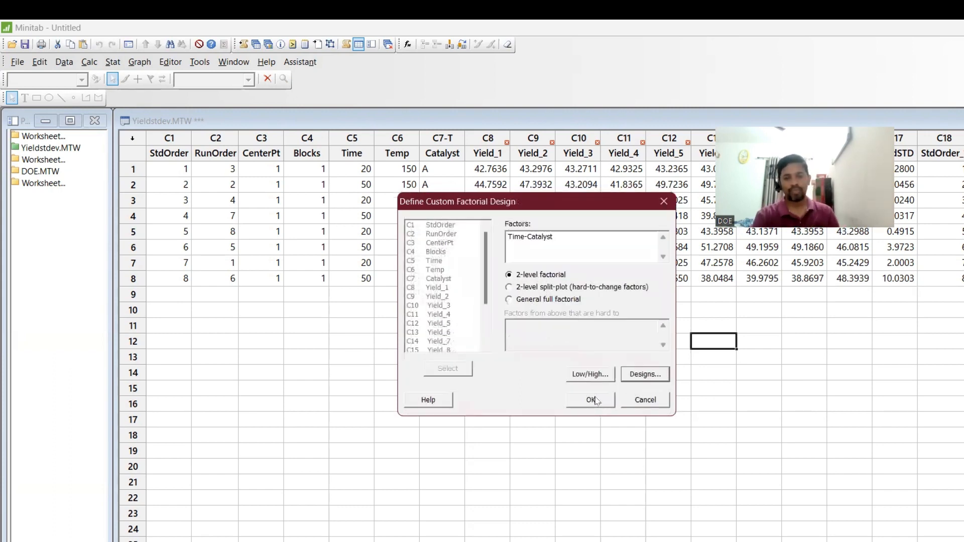
click(593, 400)
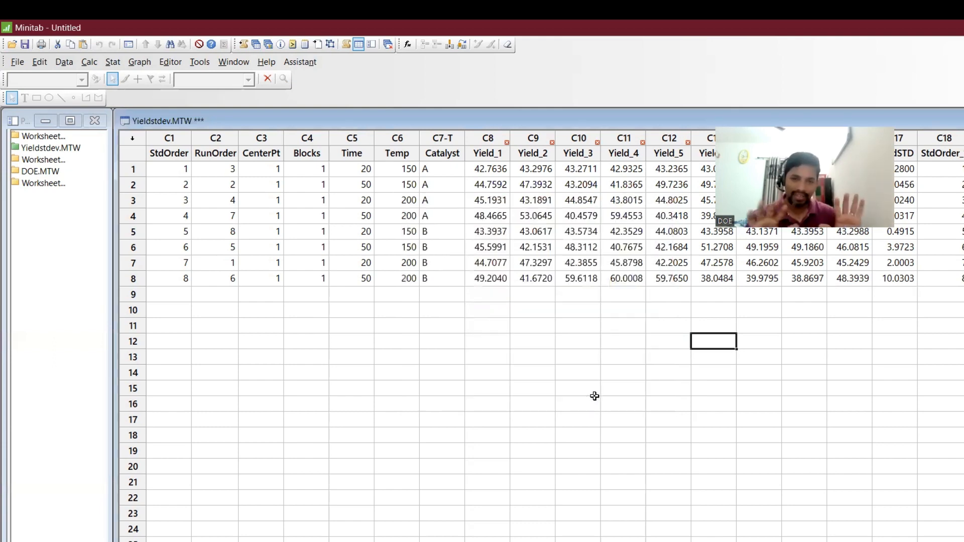
Analyze the factorial design with Avg as the response, minimize its effects Pareto chart and return to the Yieldstdev.MTW worksheet.
click(112, 69)
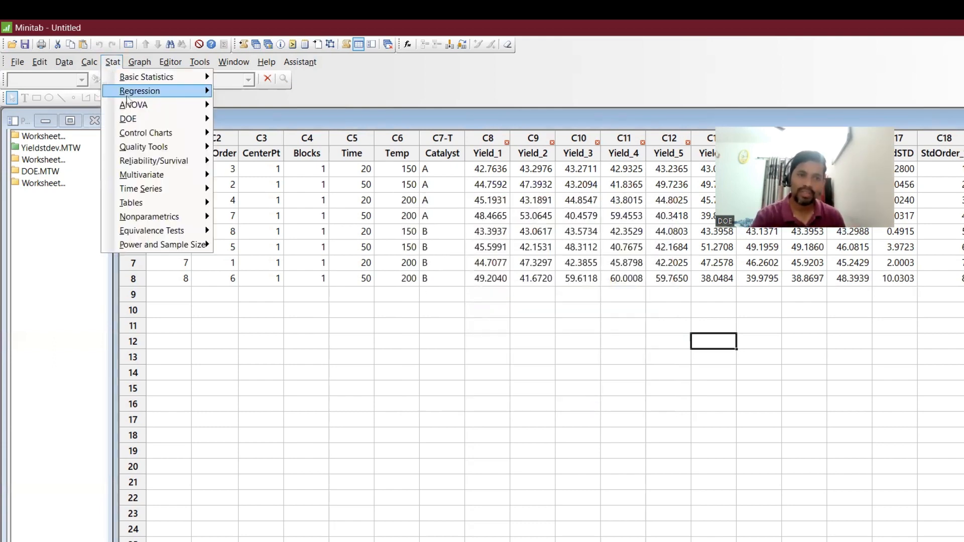
mouse_move(138, 120)
mouse_move(236, 123)
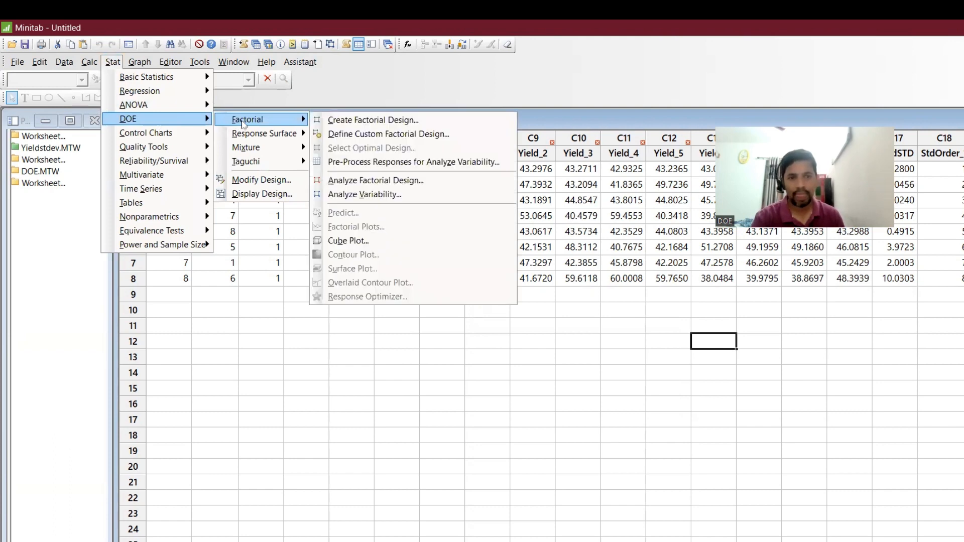
click(384, 181)
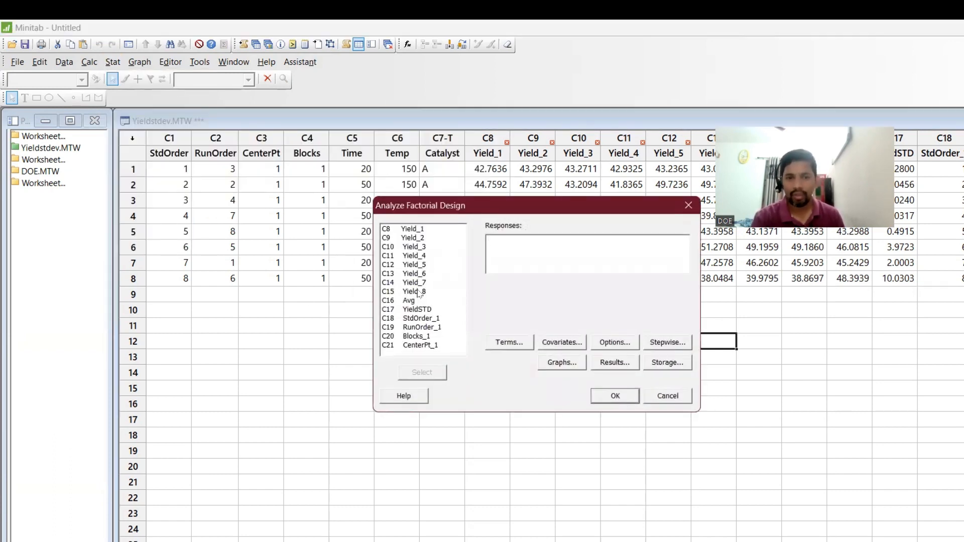
click(418, 301)
double_click(419, 301)
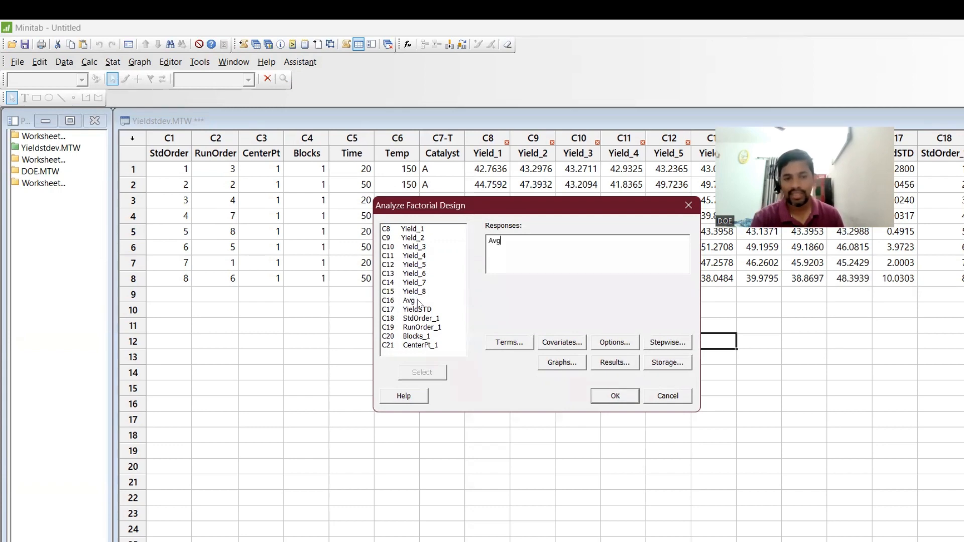
click(613, 396)
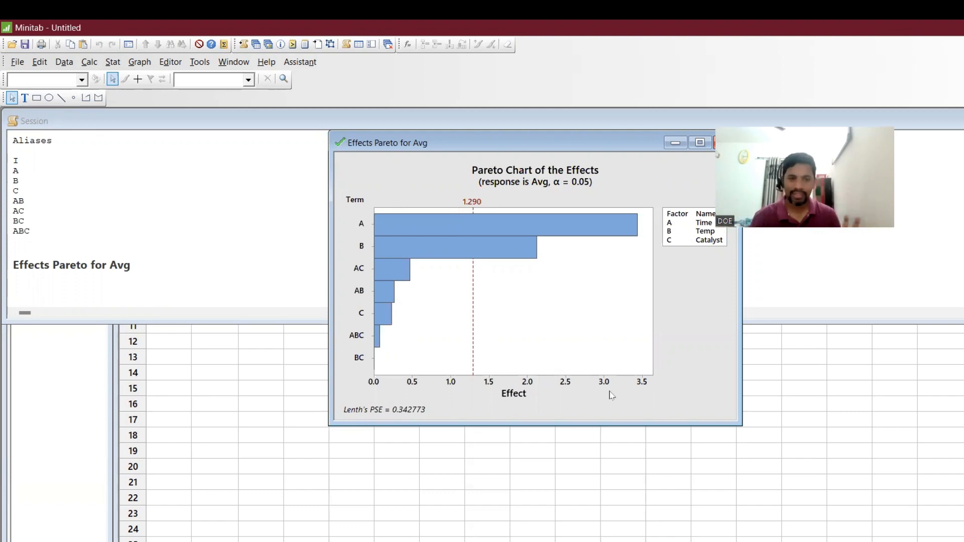
click(674, 143)
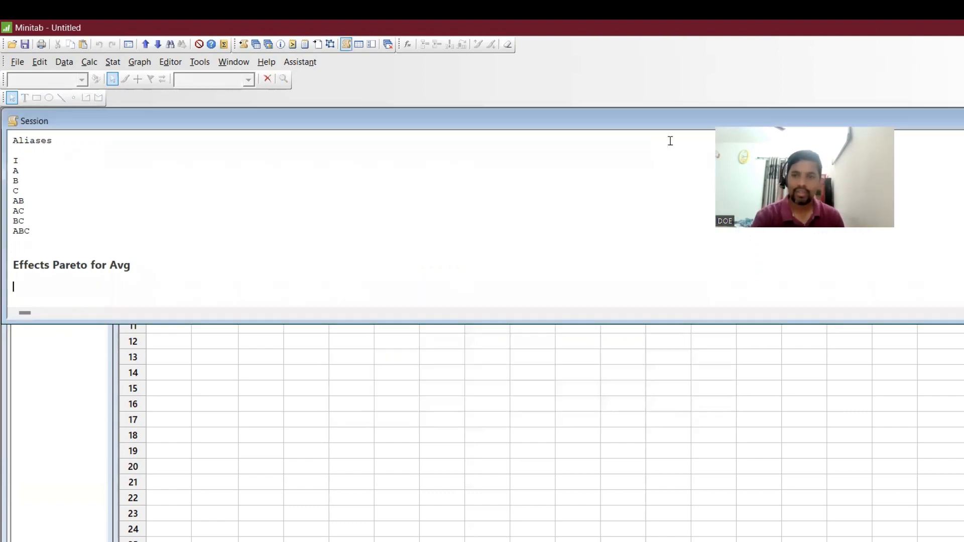
click(714, 342)
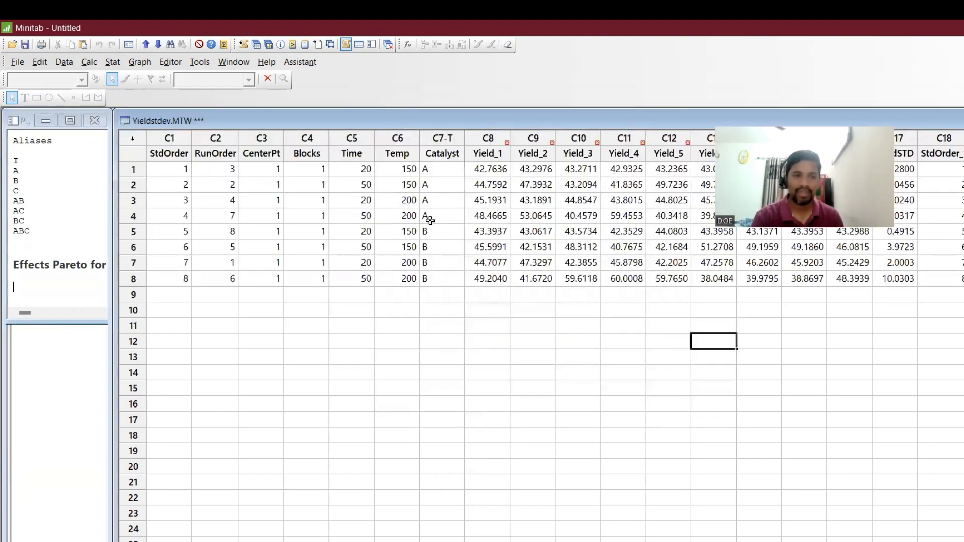
Run the Response Optimizer for the factorial design with the goal for Avg set to Maximize.
click(114, 64)
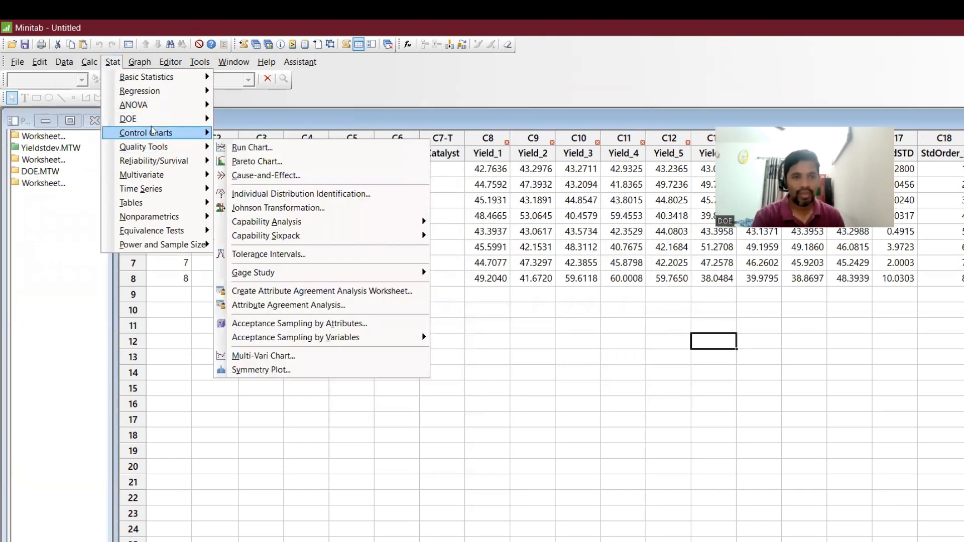
mouse_move(153, 120)
mouse_move(308, 121)
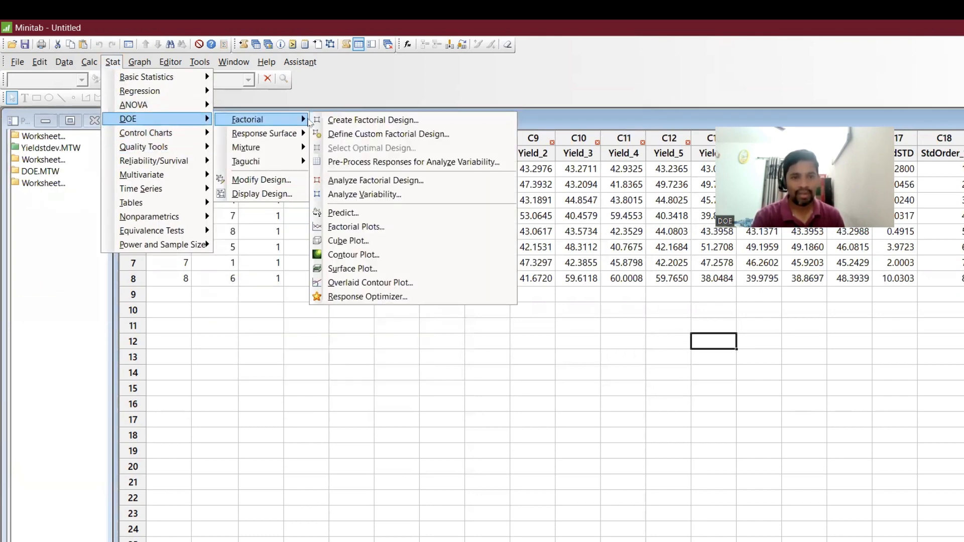
click(396, 296)
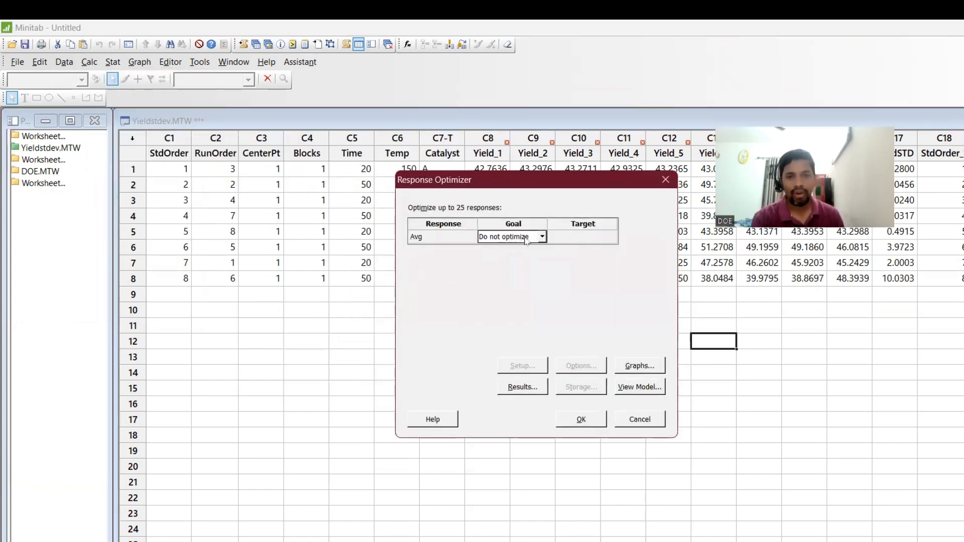
click(526, 238)
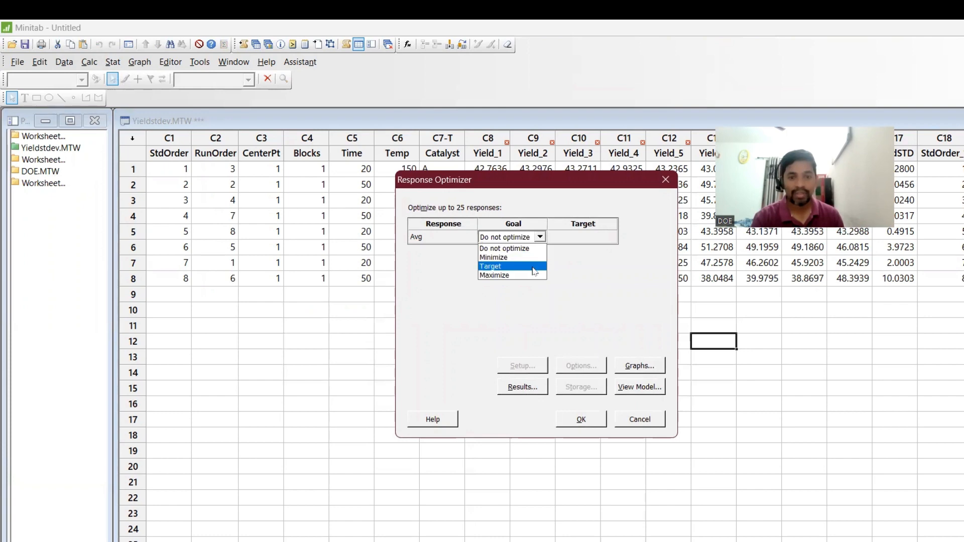
click(534, 275)
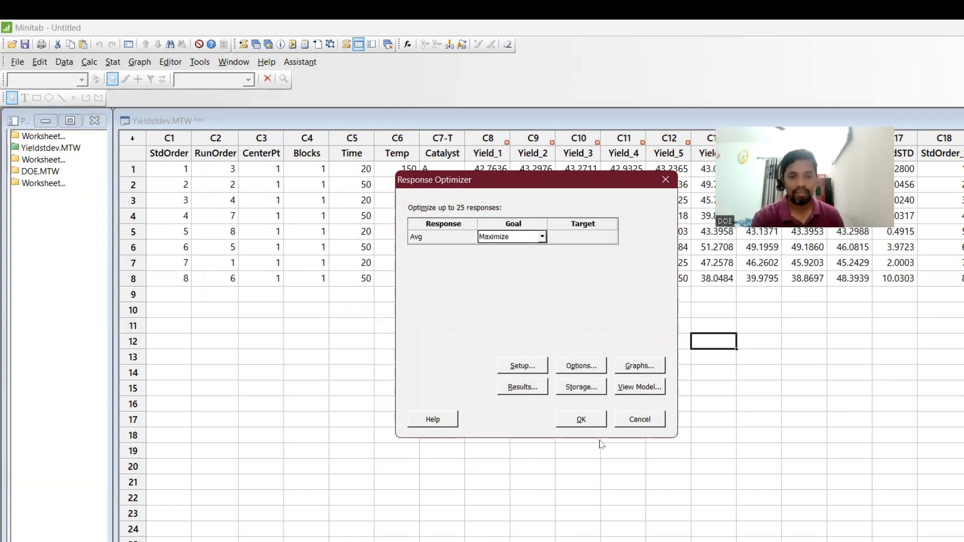
click(590, 419)
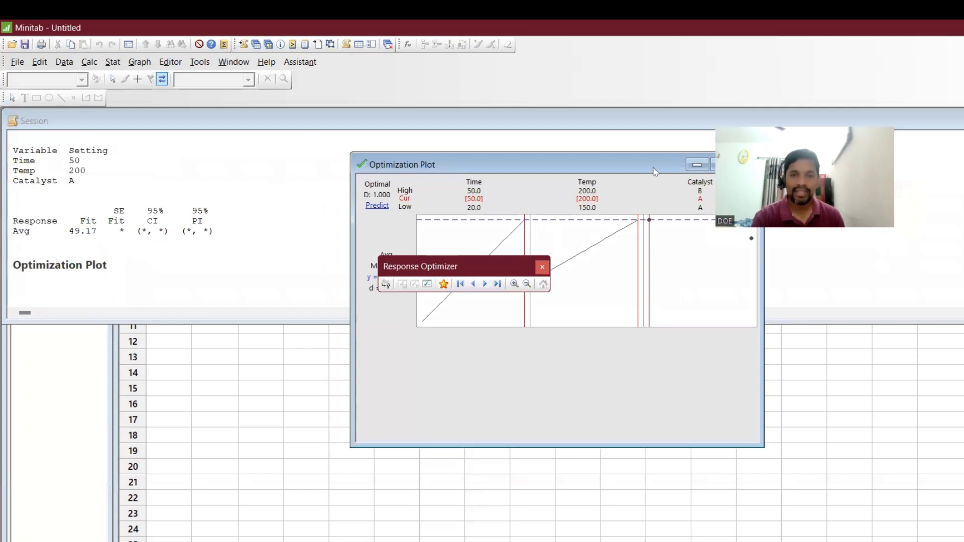
Rerun the Response Optimizer for Avg with the same Maximize goal and enlarge its optimization plot to fill the workspace.
drag(636, 171, 442, 114)
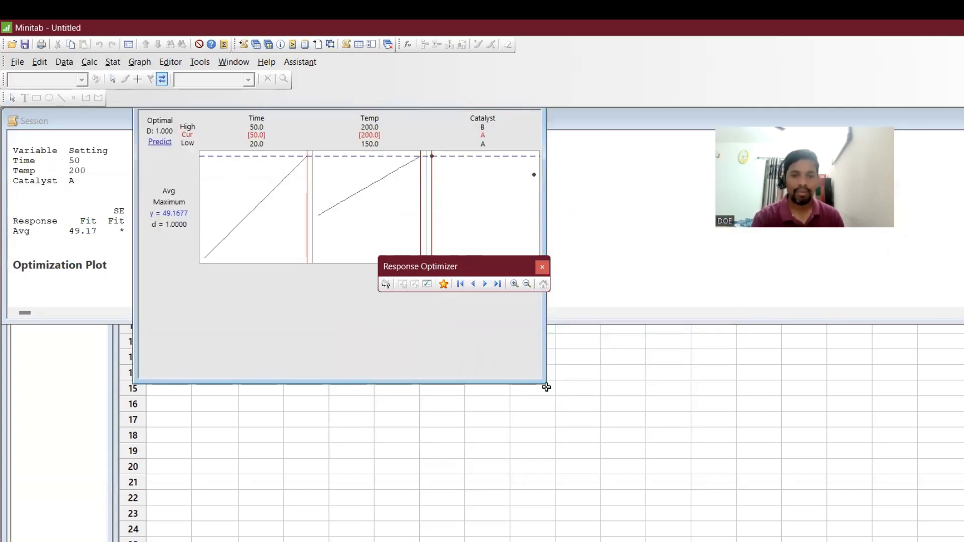
click(547, 384)
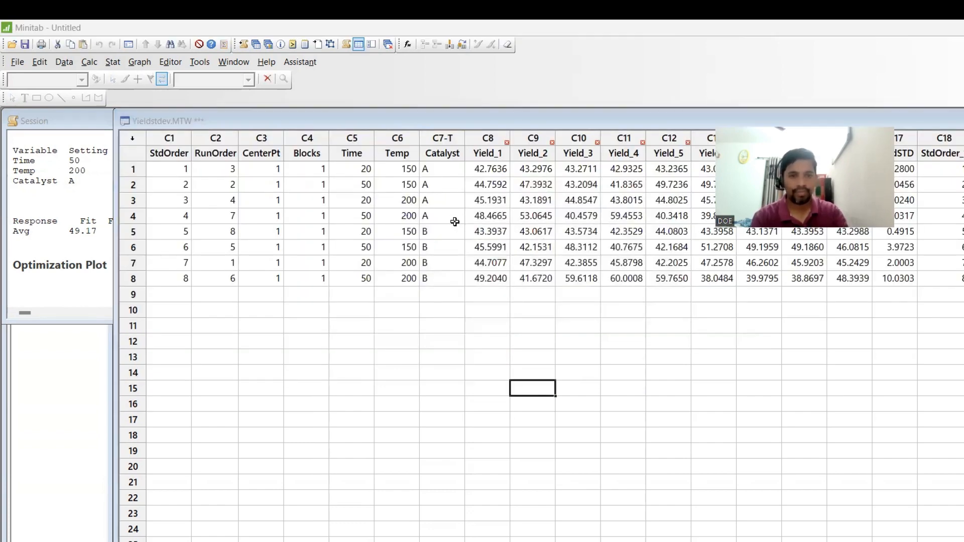
key(ctrl+e)
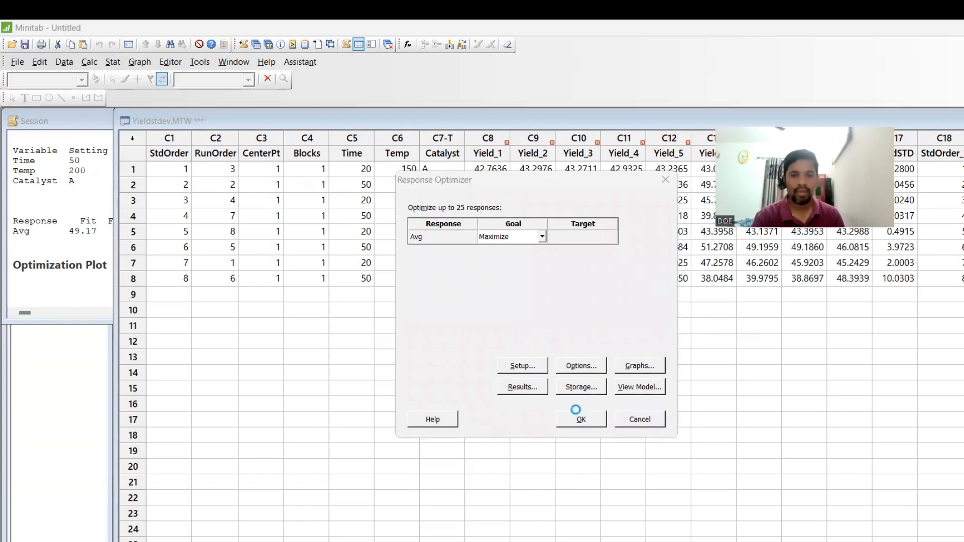
click(580, 421)
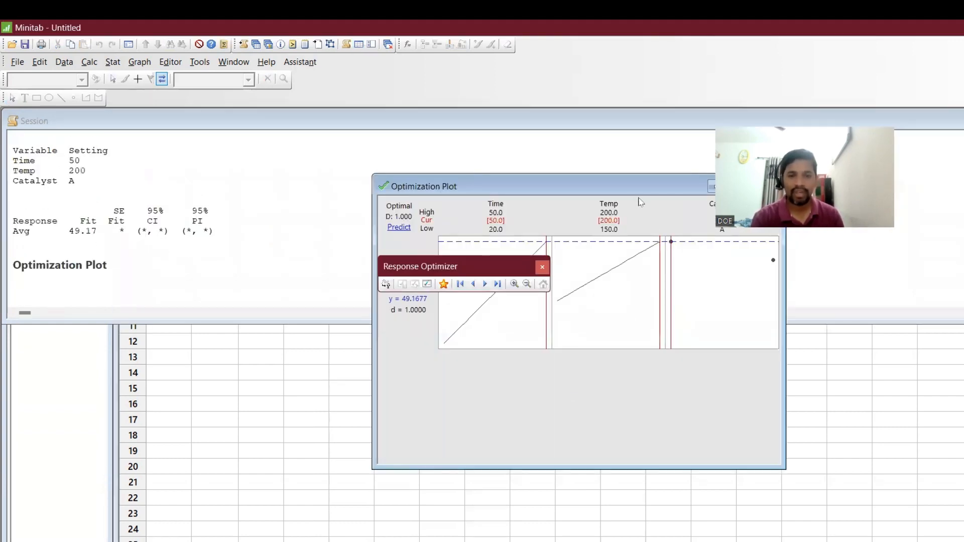
drag(628, 184, 460, 166)
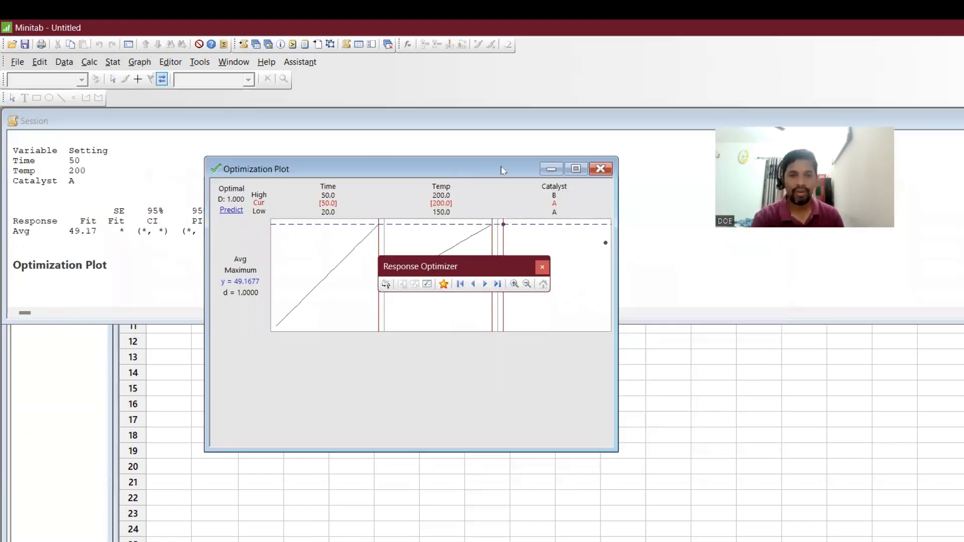
click(572, 169)
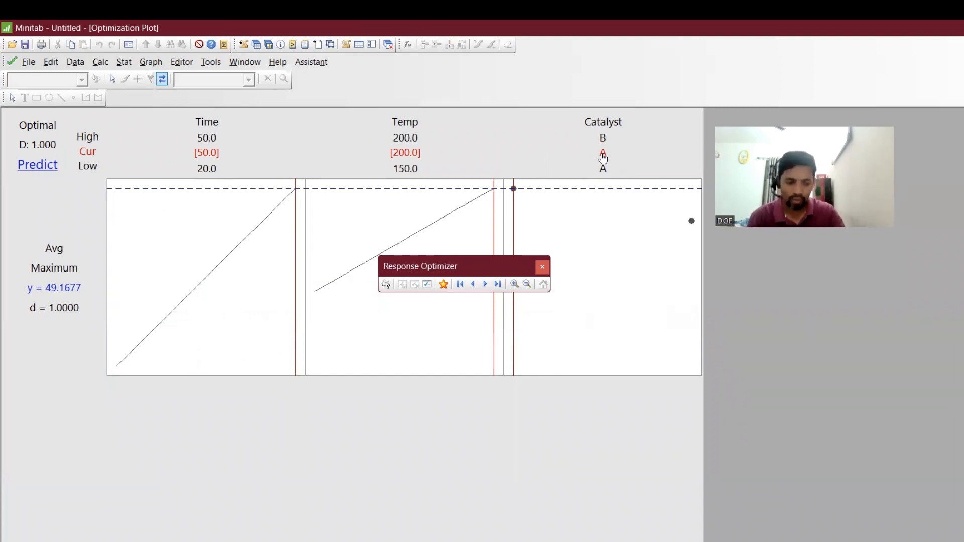
key(ctrl+e)
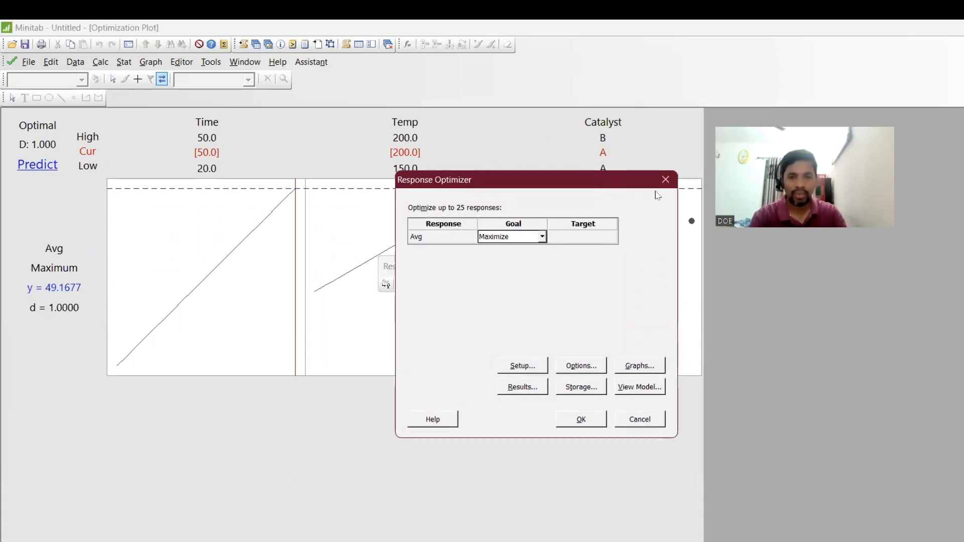
click(666, 179)
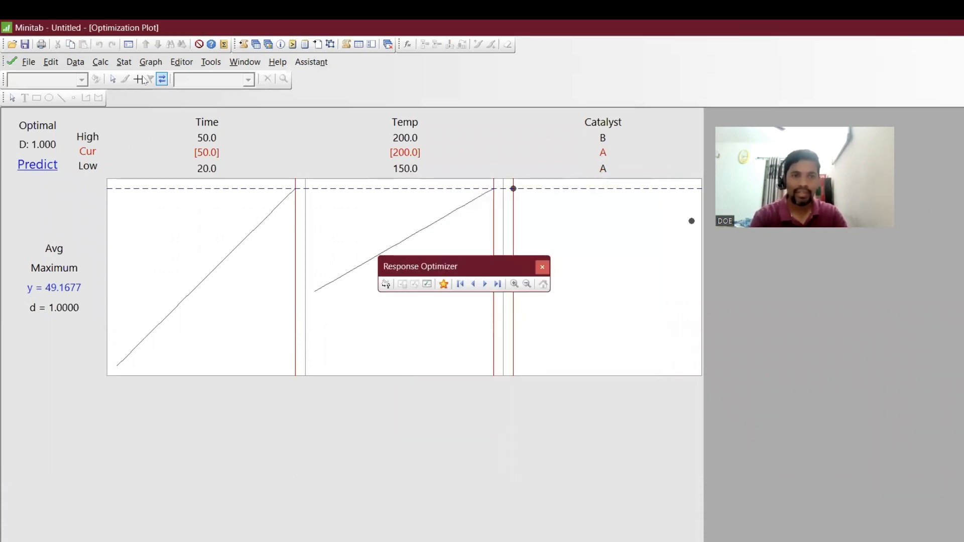
Reopen the factorial design analysis and remove Avg from its responses.
click(124, 62)
mouse_move(149, 124)
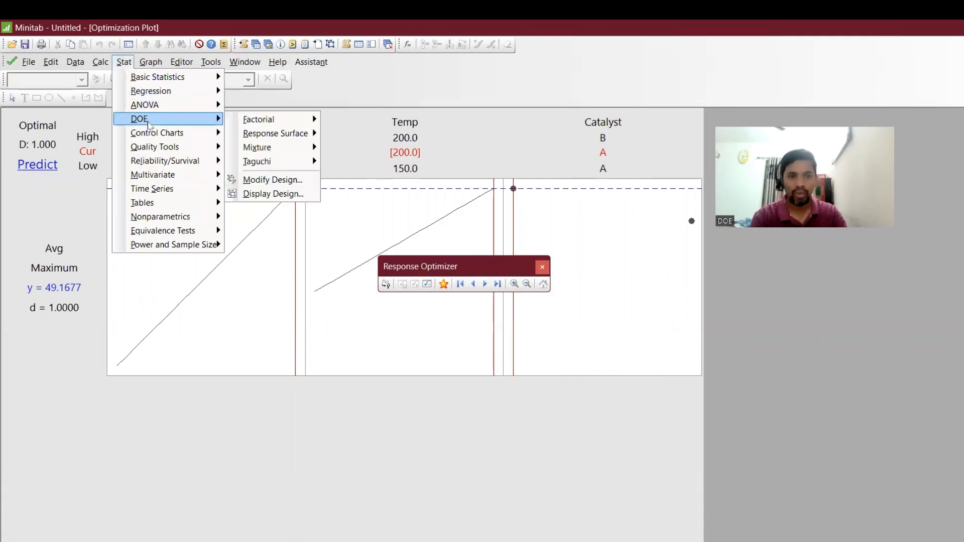
mouse_move(266, 120)
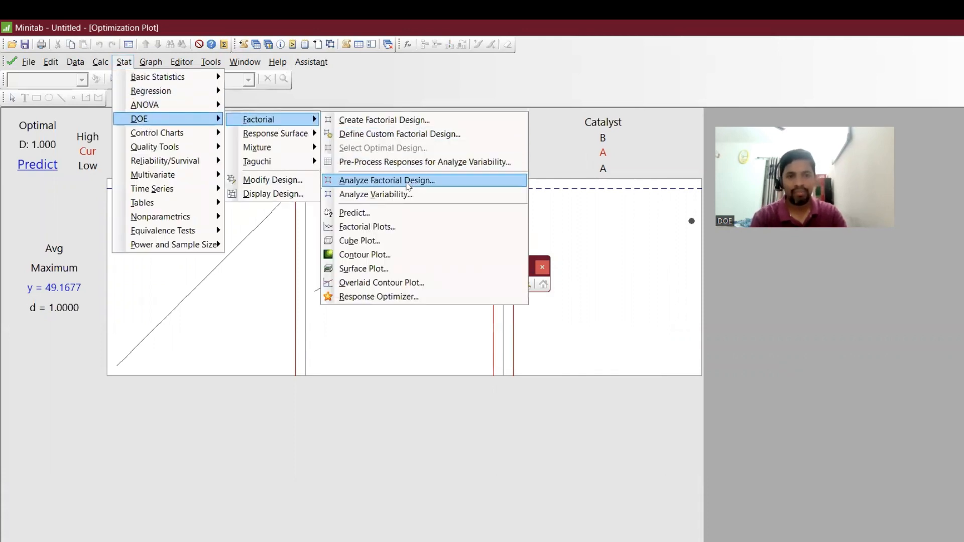
click(408, 182)
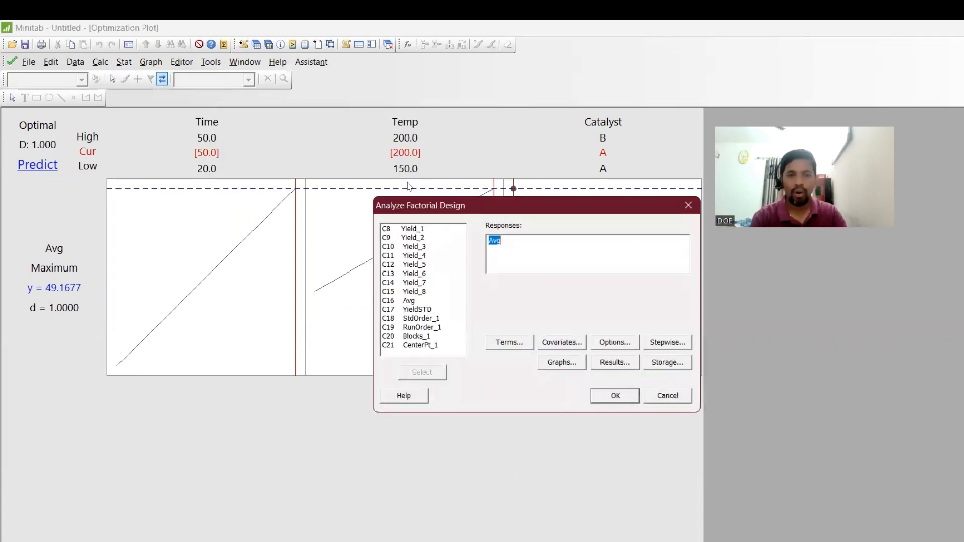
key(Delete)
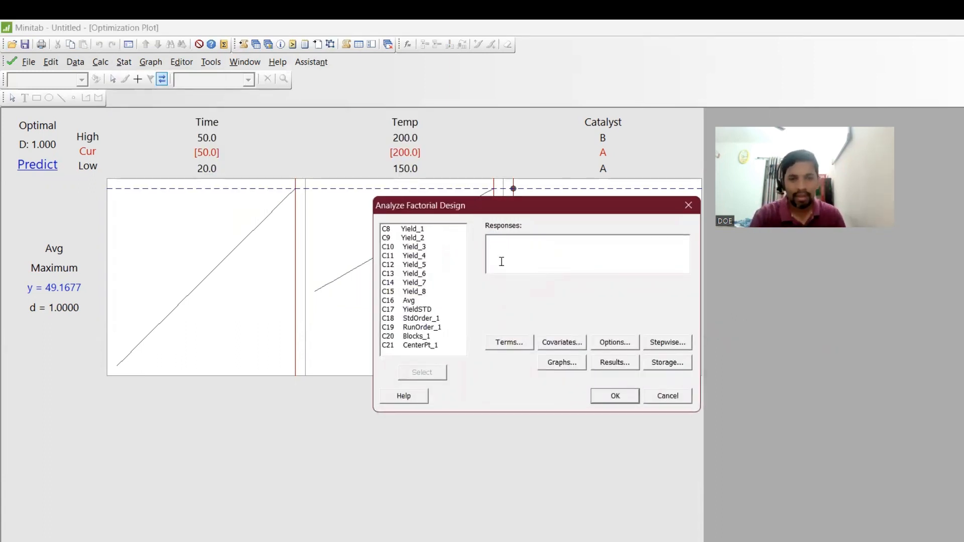
Add Yield_1 through Yield_8 as the responses and run the factorial design analysis.
click(428, 231)
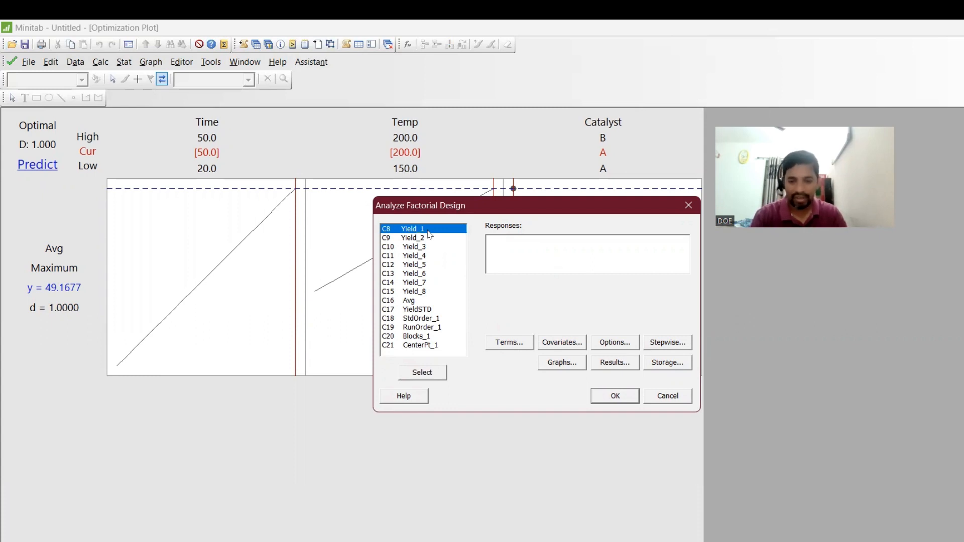
key(shift+Down)
key(shift+Down)
key(shift+Down)
key(shift+Down)
key(shift+Down)
key(shift+Down)
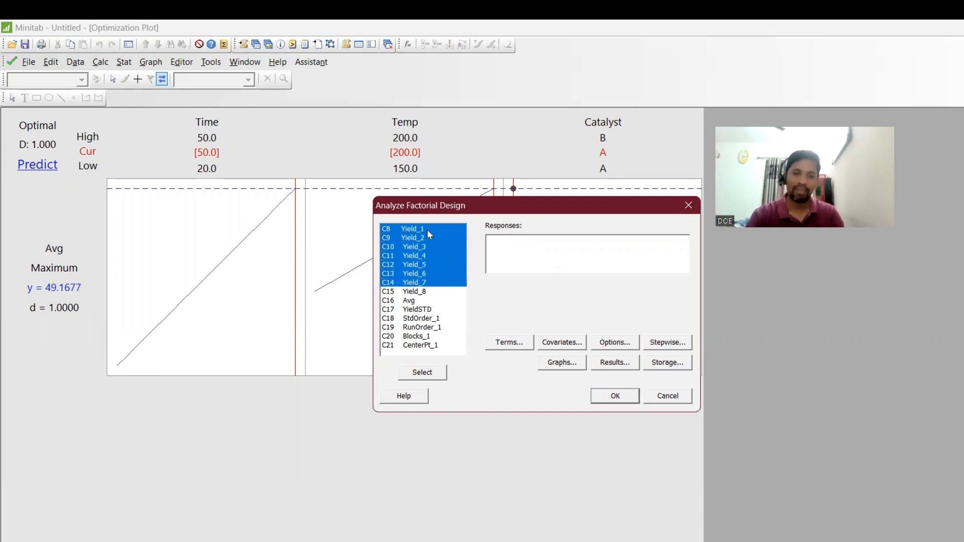
key(shift+Down)
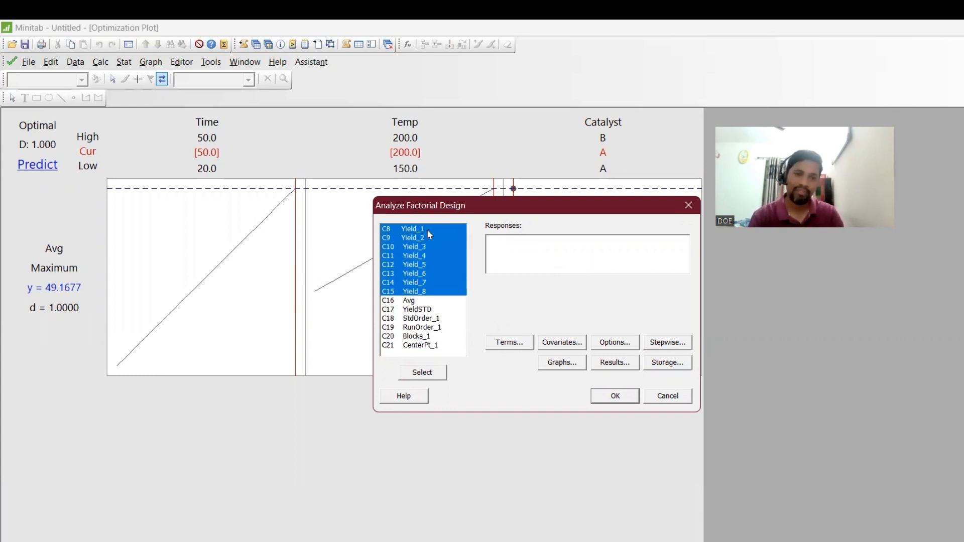
click(434, 372)
click(608, 396)
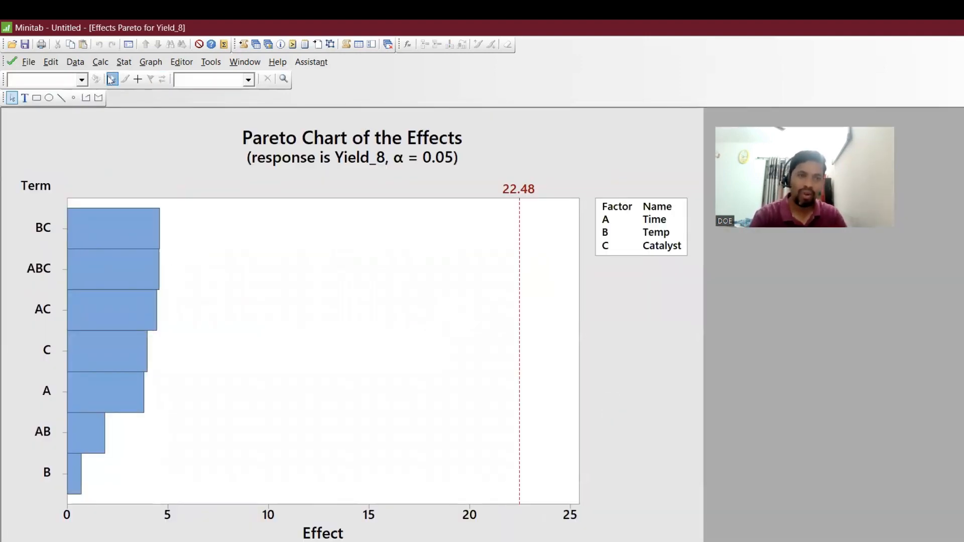
Open the Response Optimizer for the factorial design and set the goals for Yield_8, Yield_7, Yield_6 and Yield_5 to Maximize.
click(121, 62)
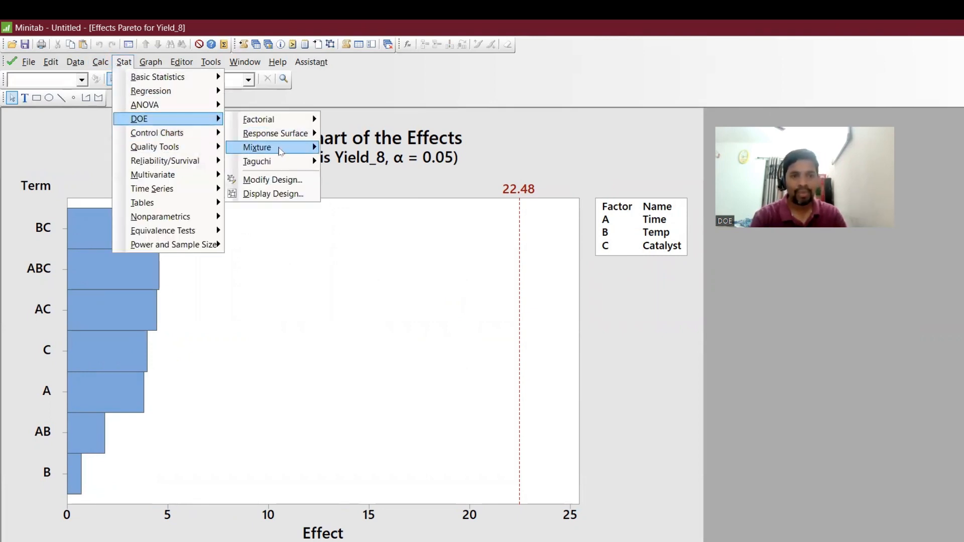
mouse_move(285, 120)
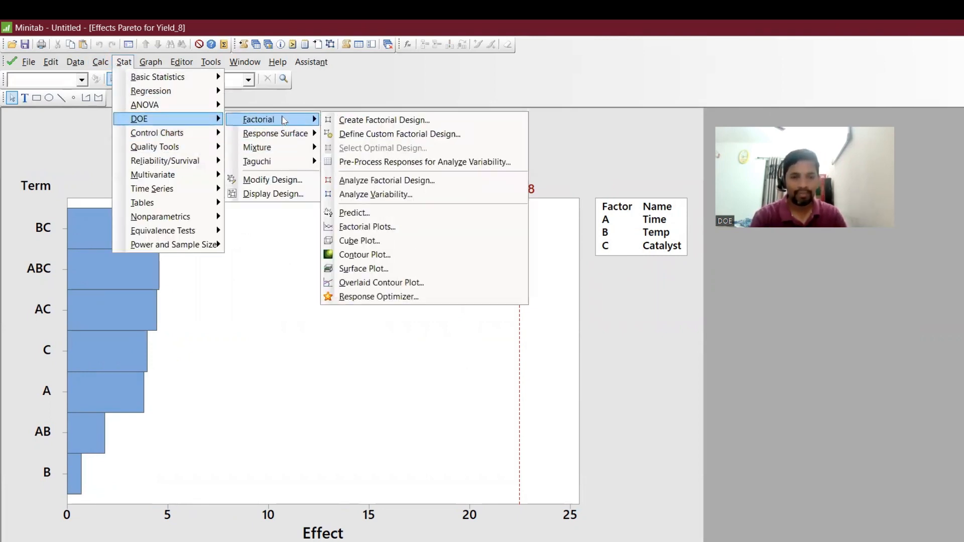
click(457, 297)
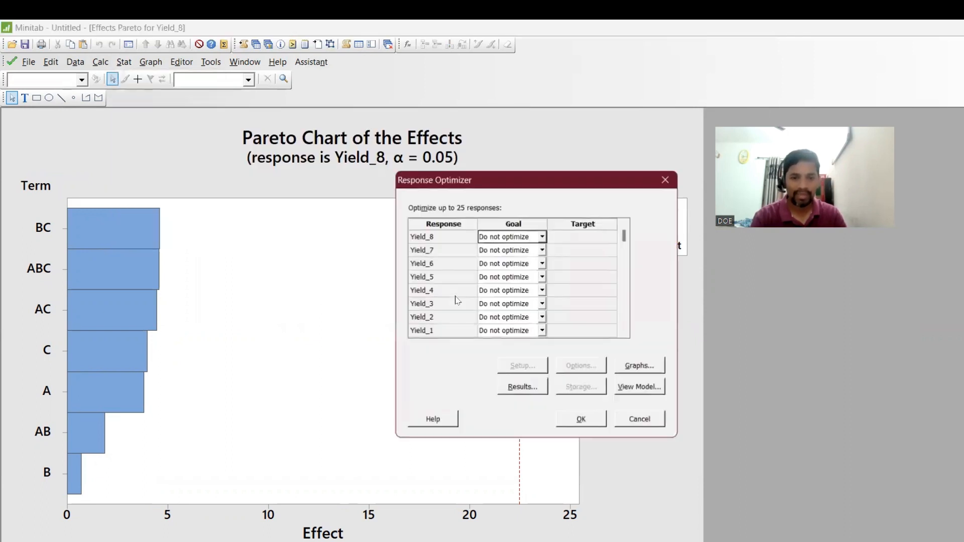
click(540, 237)
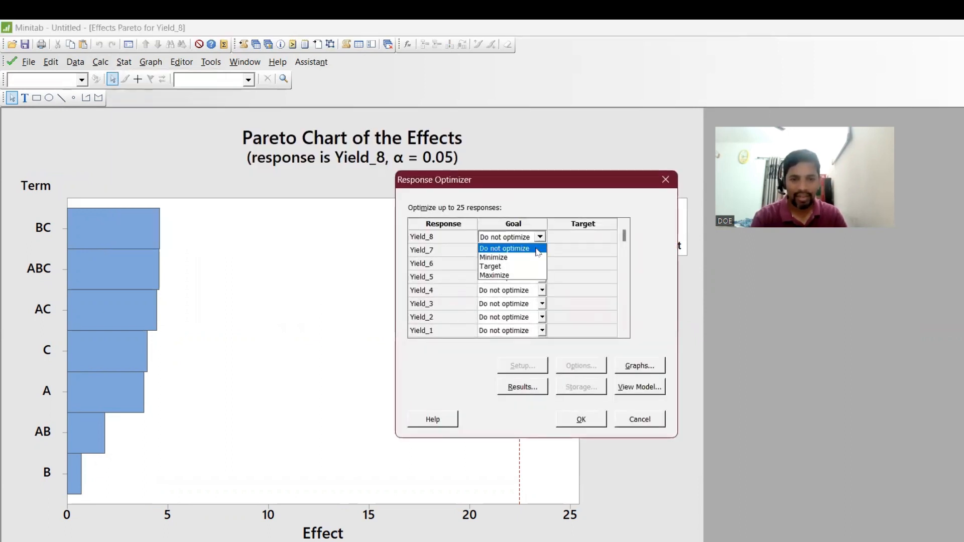
click(531, 276)
click(540, 250)
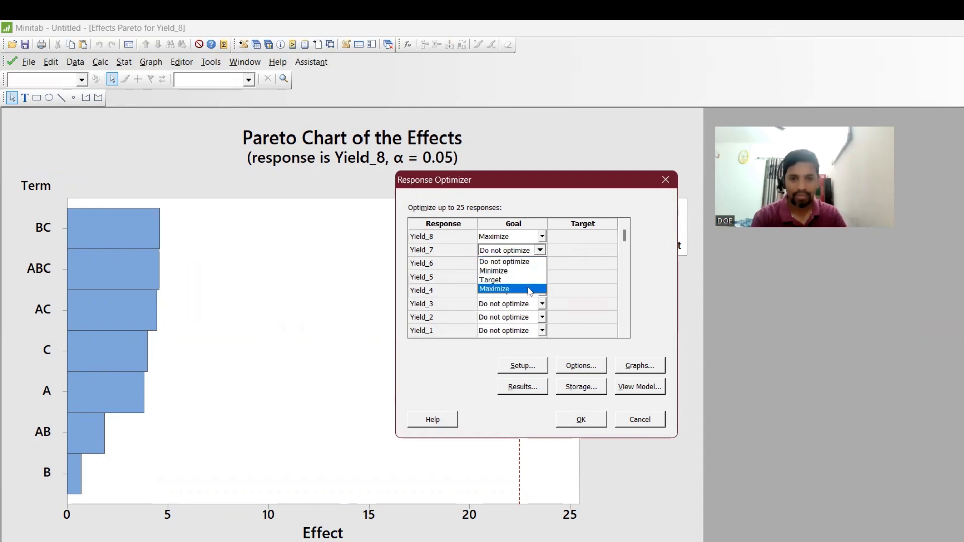
click(536, 289)
click(540, 263)
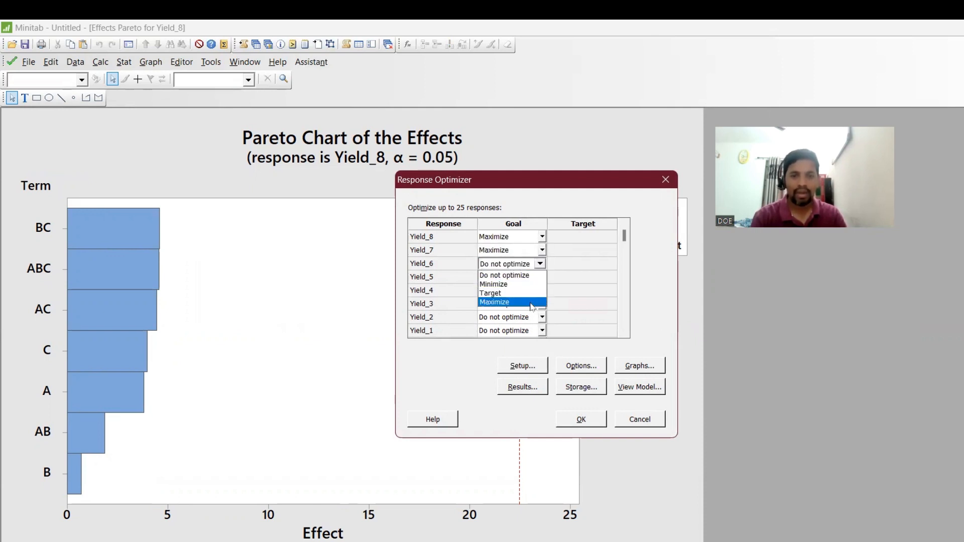
click(534, 302)
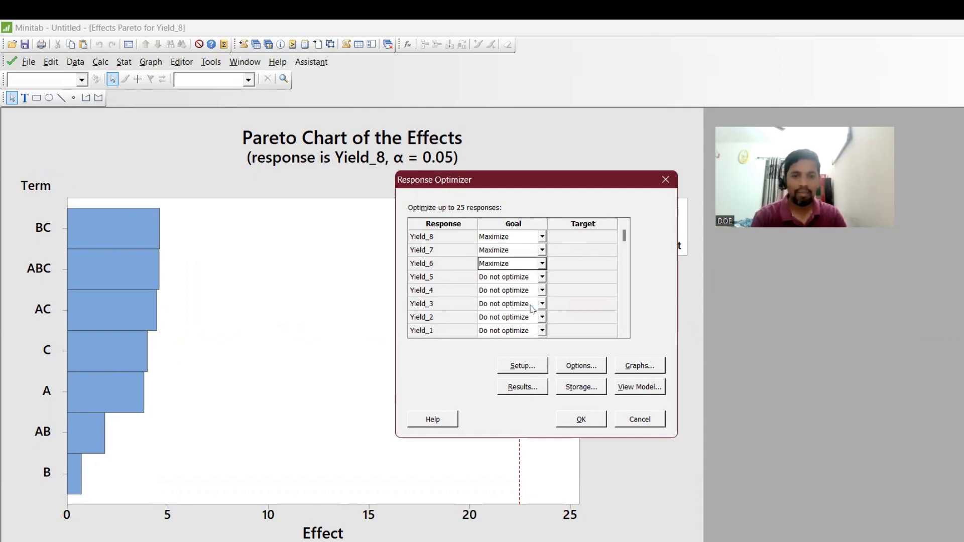
click(543, 277)
click(534, 316)
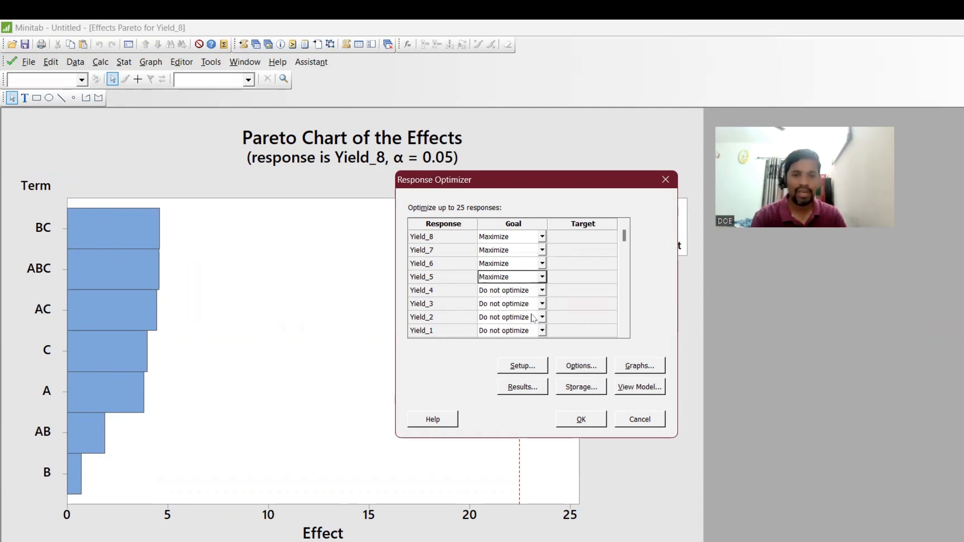
Set the optimization goals for Yield_4 and Yield_3 to Maximize.
click(542, 291)
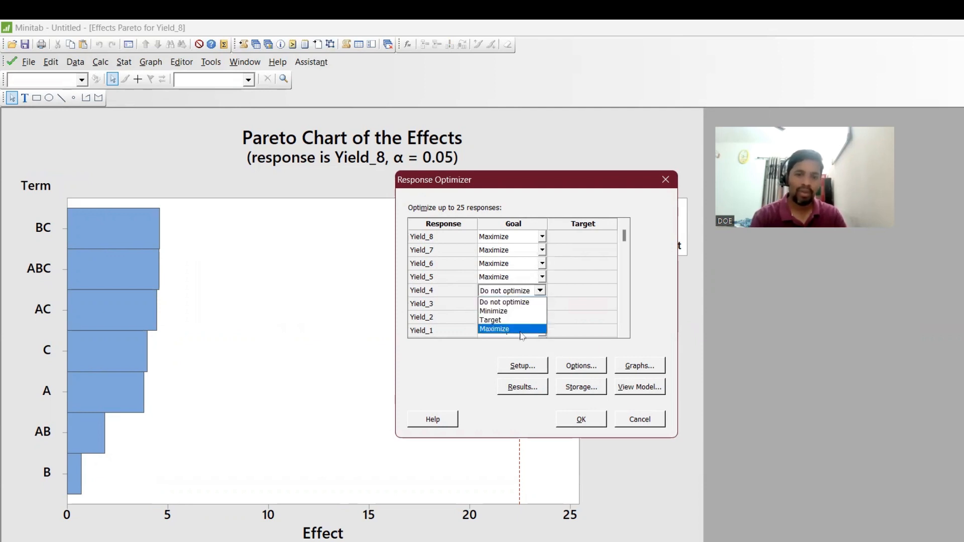
click(523, 329)
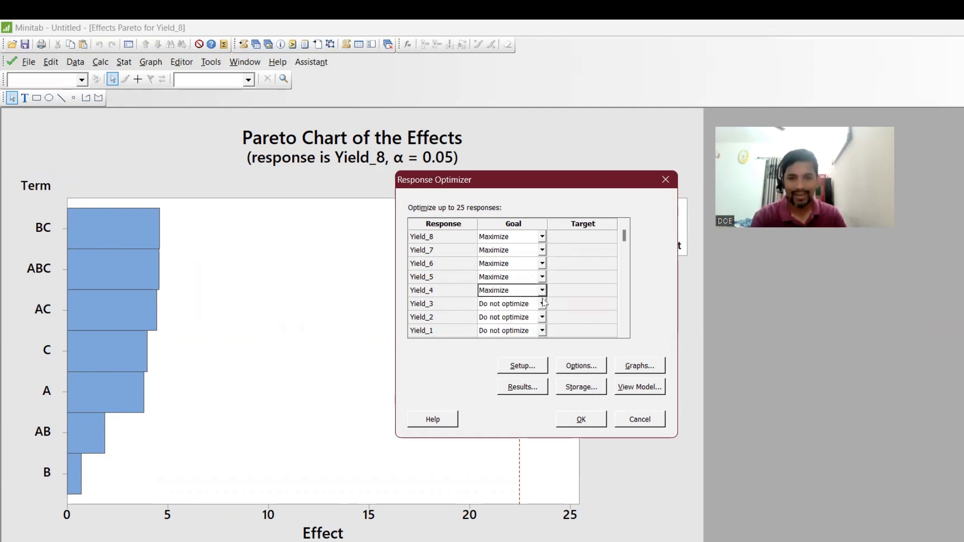
click(541, 304)
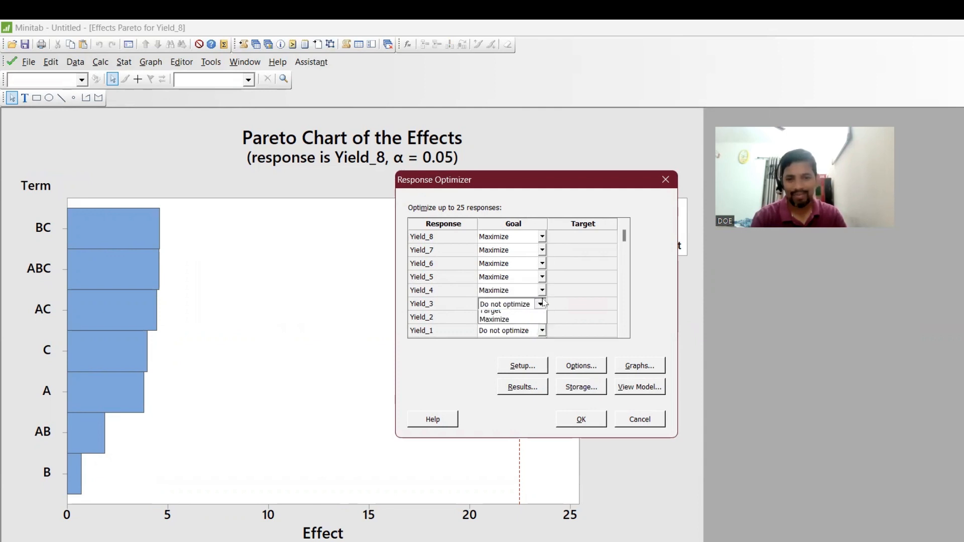
click(533, 355)
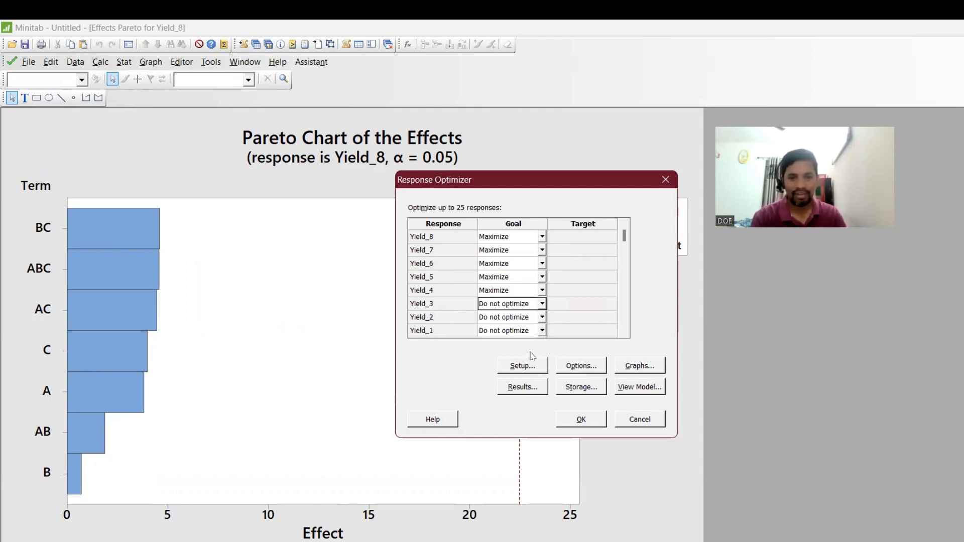
click(542, 305)
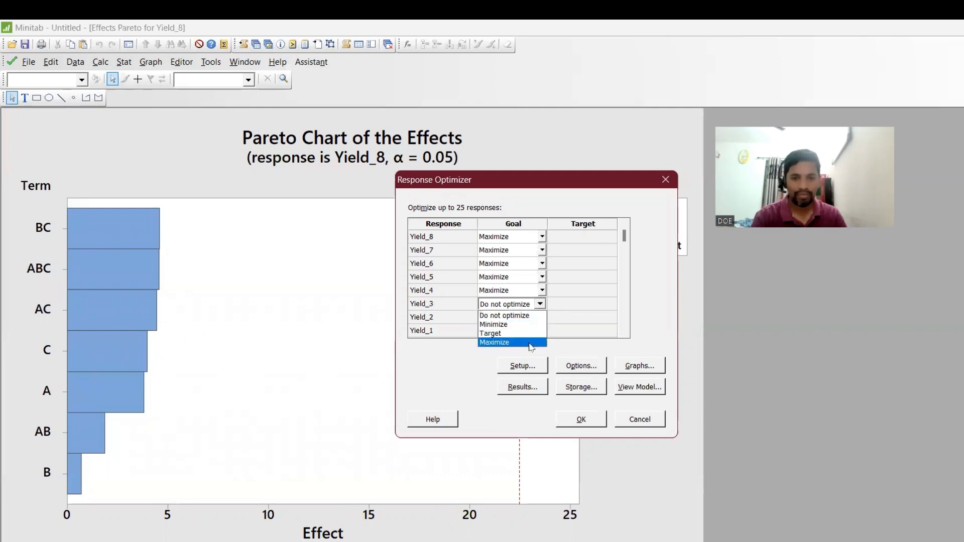
click(531, 351)
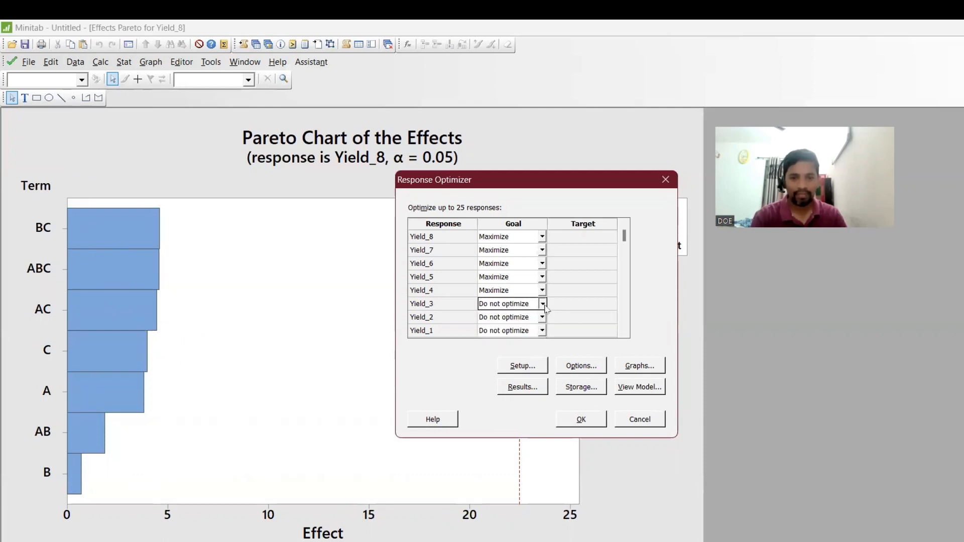
click(541, 304)
click(511, 344)
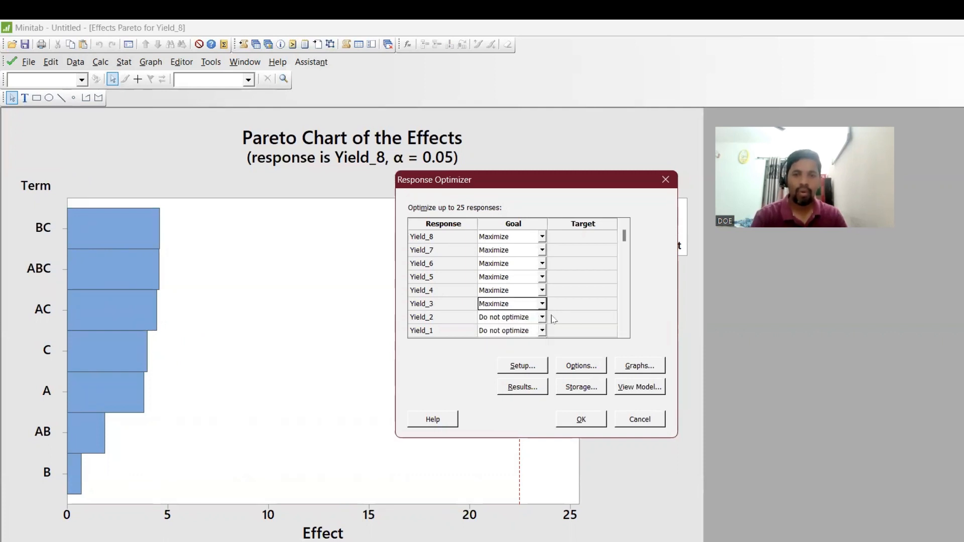
Set the goals for Yield_2 and Yield_1 to Maximize and run the Response Optimizer.
click(542, 317)
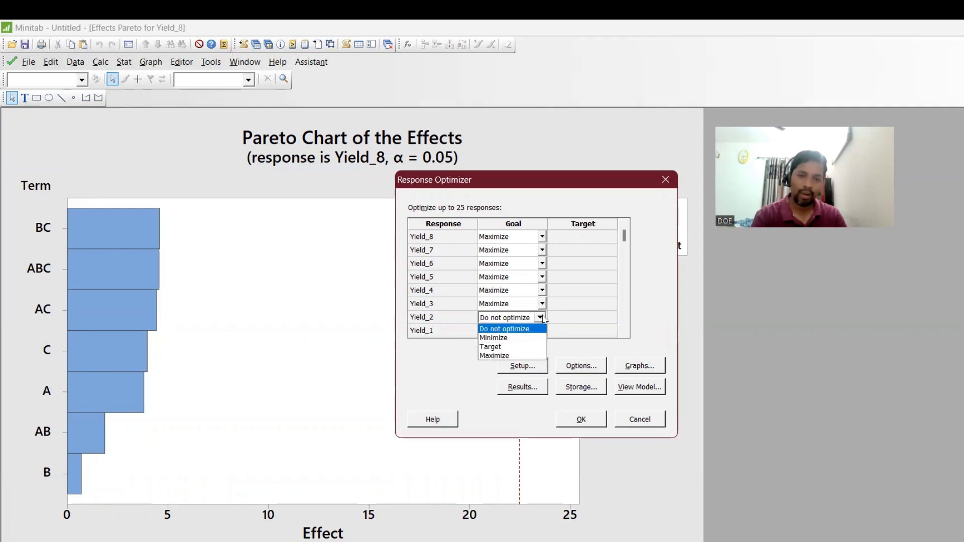
click(520, 355)
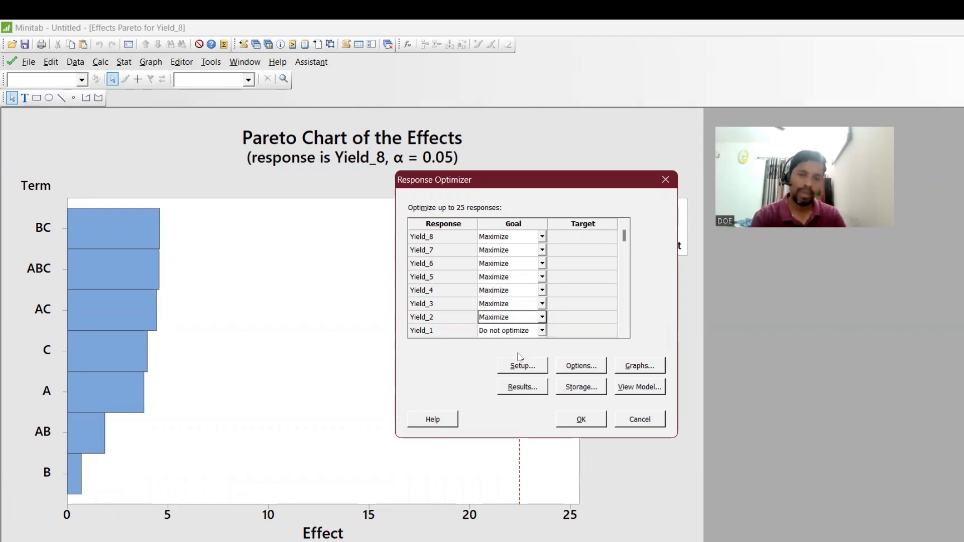
click(541, 330)
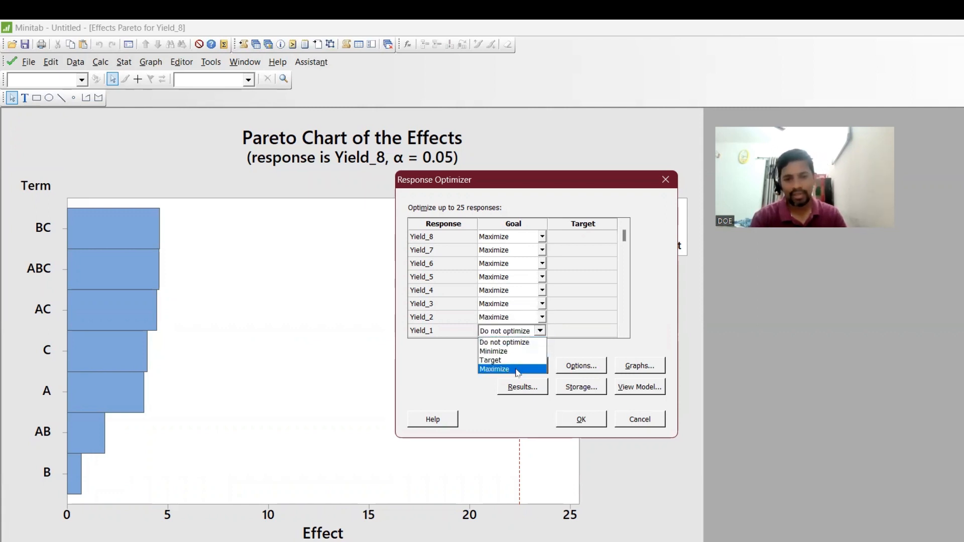
click(517, 370)
click(583, 419)
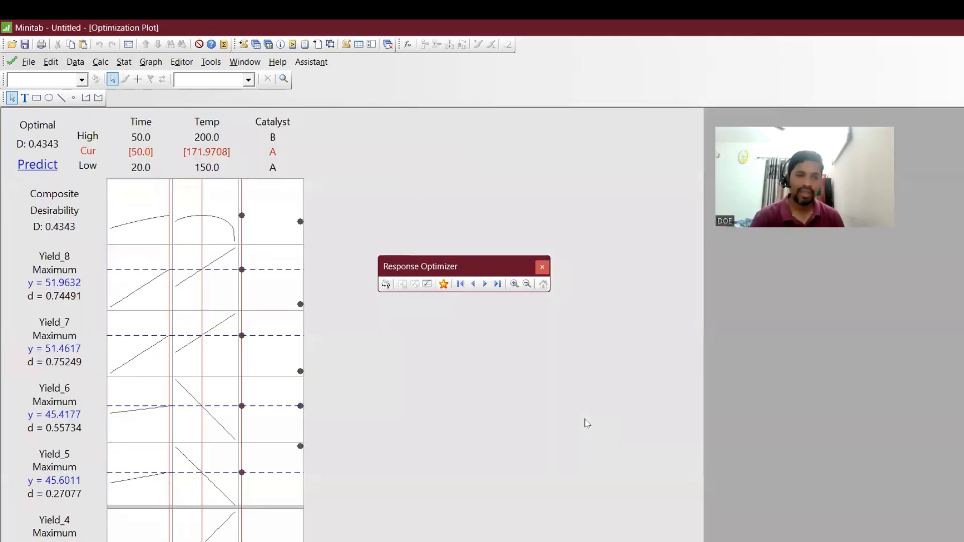
Examine the optimization plot's optimal factor settings and the predicted value and desirability of each yield response.
mouse_move(52, 284)
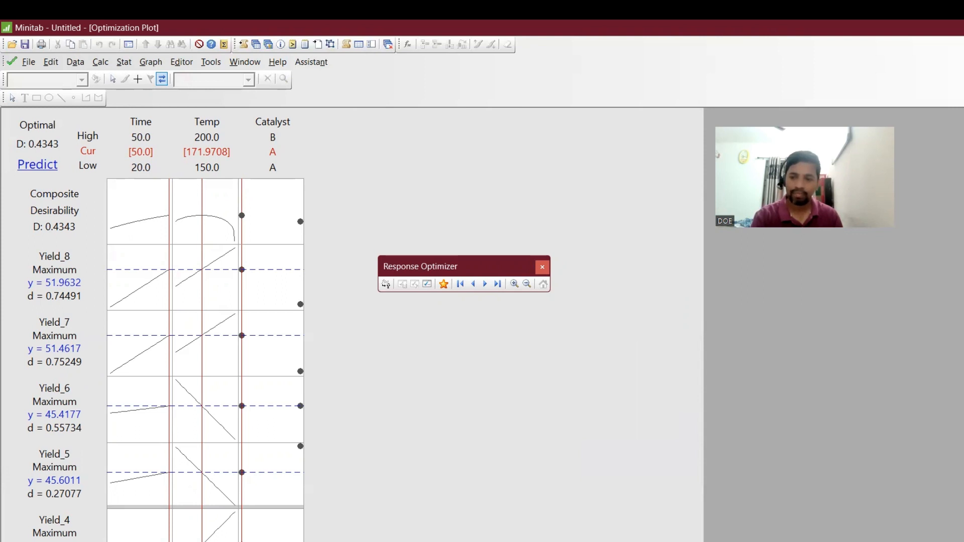
scroll(205, 357, down, 2)
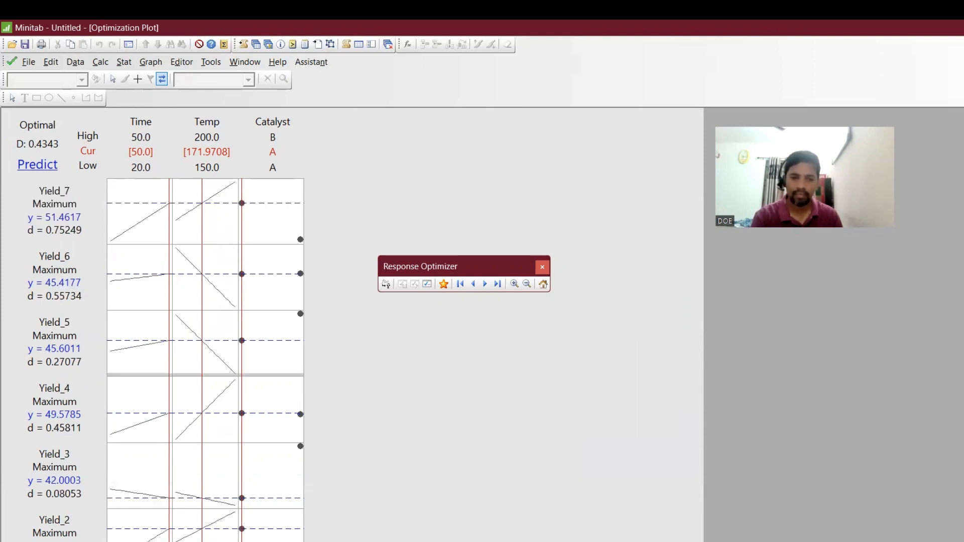
scroll(205, 356, down, 1)
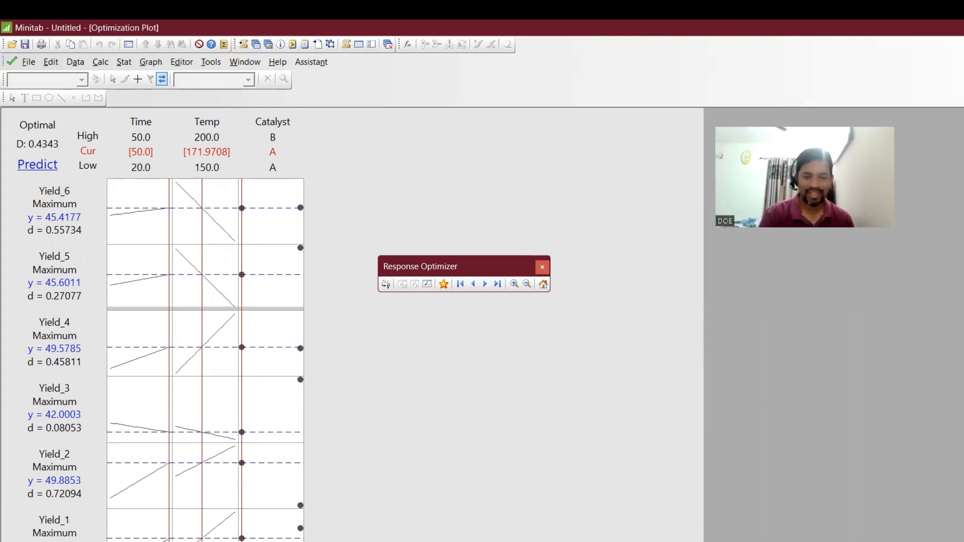
Switch to the Design Of Experiment _ Statistics_Quiz form in Chrome and fill in the respondent's email address.
mouse_move(481, 541)
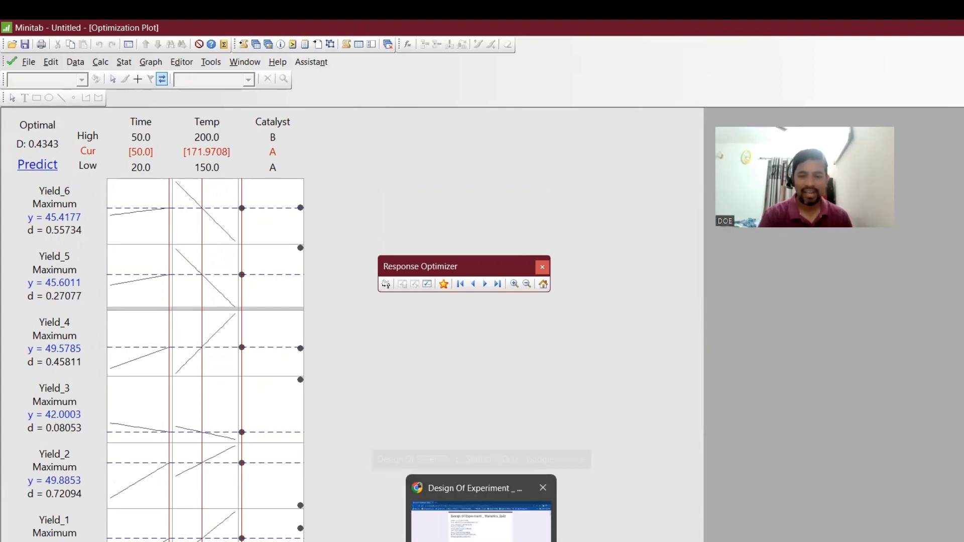
click(507, 541)
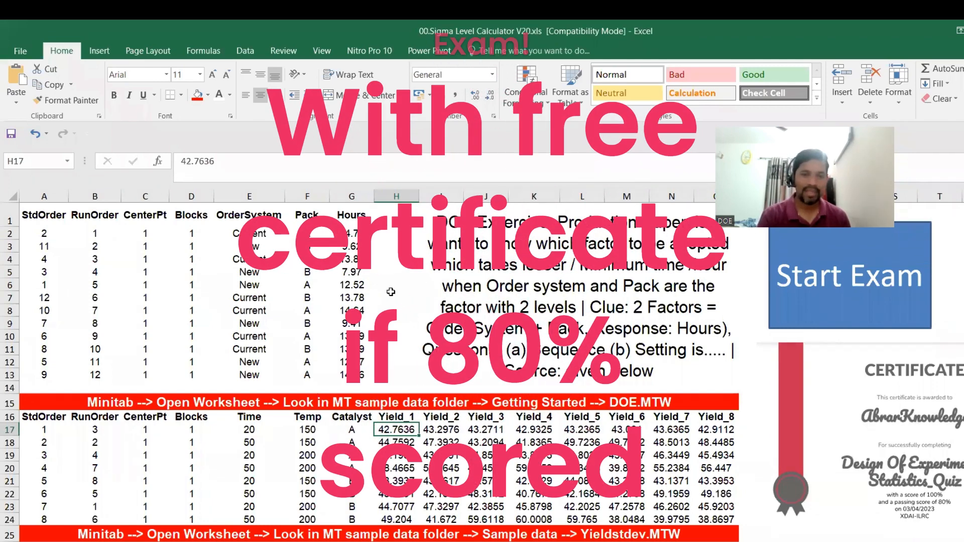
mouse_move(480, 541)
click(445, 481)
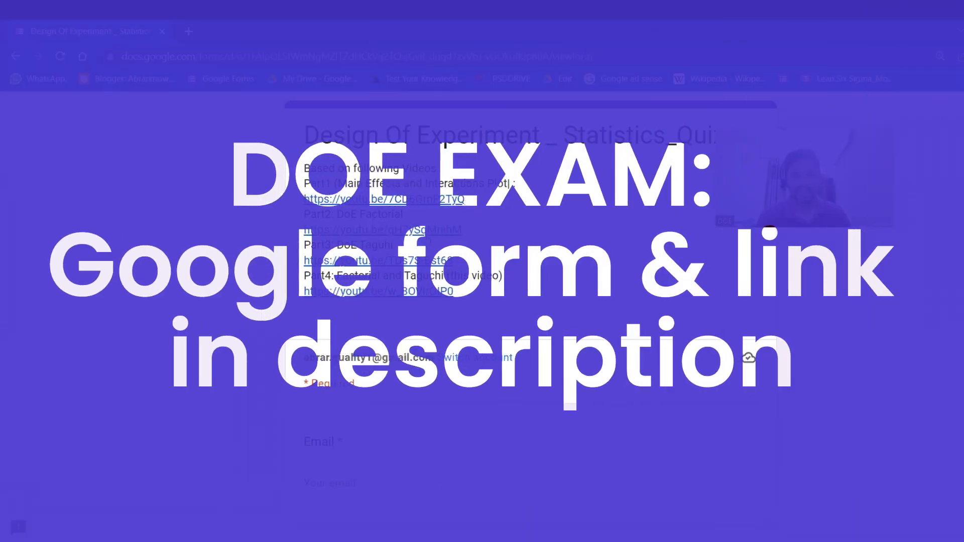
click(430, 486)
click(457, 440)
click(440, 477)
click(439, 427)
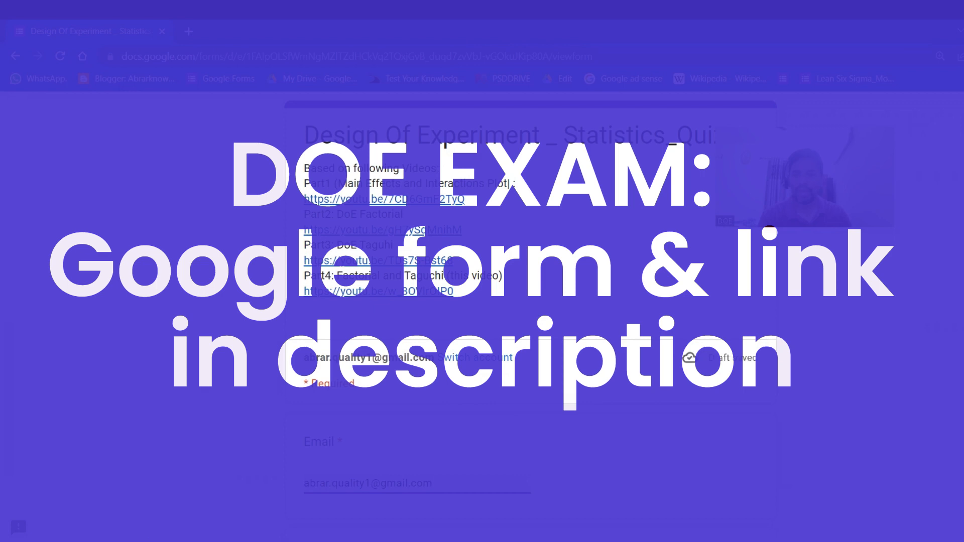
Fill in the quiz form's name field with the respondent's name.
scroll(531, 311, down, 7)
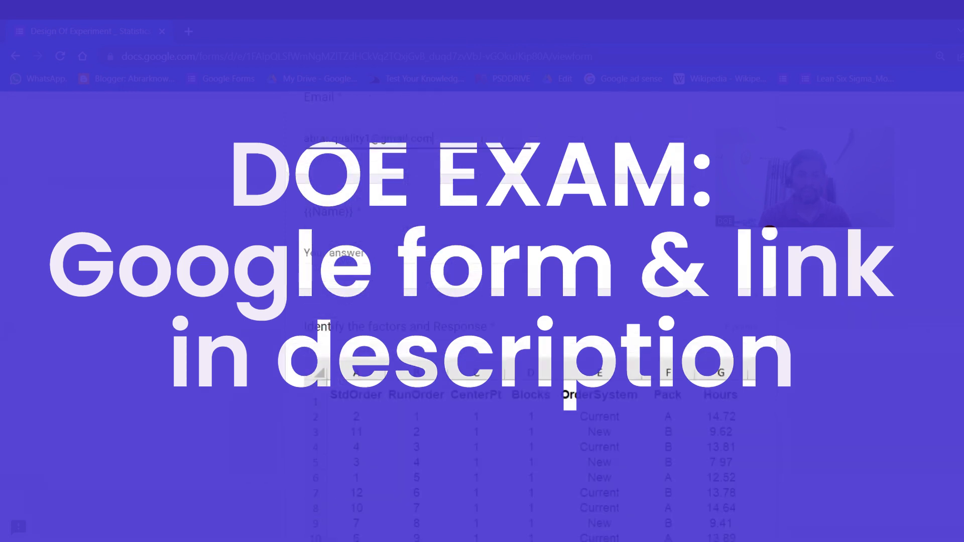
click(455, 235)
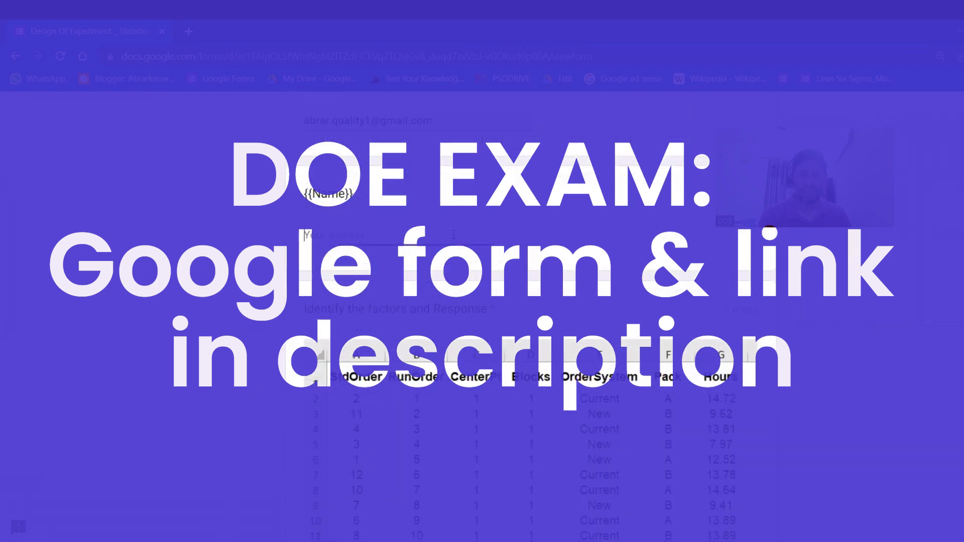
text(AbrarKnowledge)
key(Return)
text(Youtube)
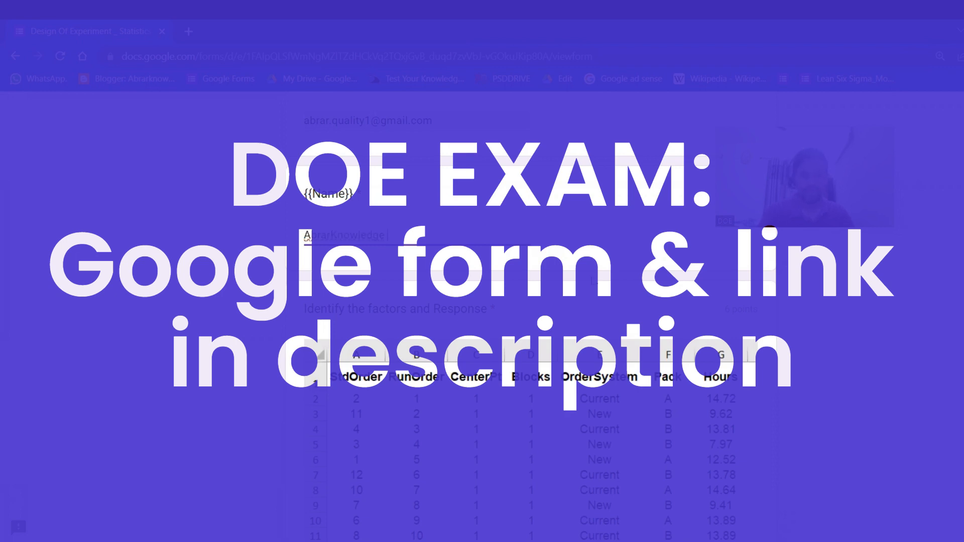